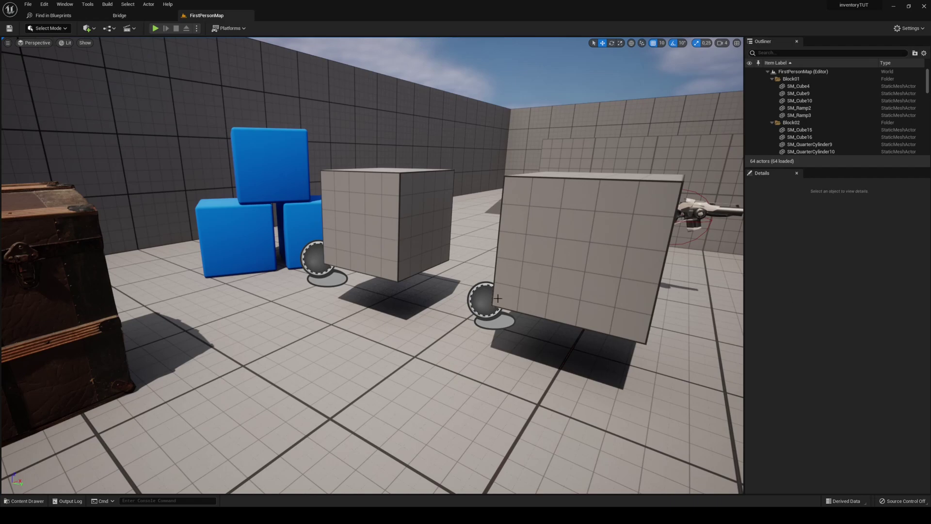
- Create a folder named Equipment inside the project's Inventory content folder
mouse_move(584, 215)
right_down()
mouse_move(554, 216)
mouse_move(575, 214)
right_up()
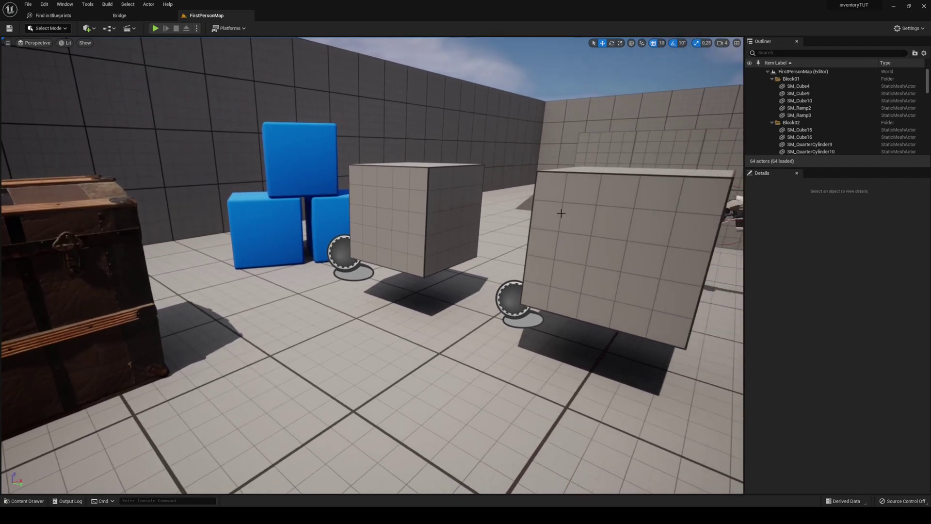
key(ctrl+space)
click(528, 358)
click(148, 321)
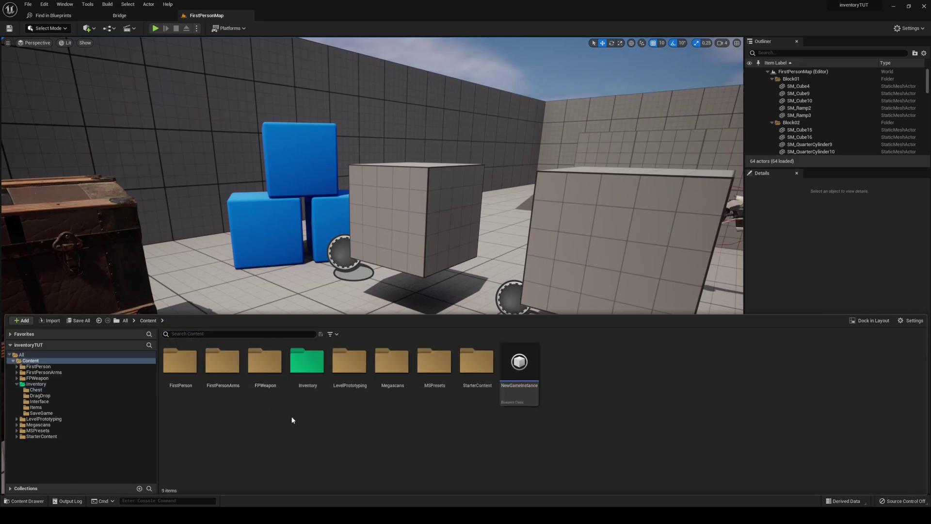
click(314, 374)
double_click(314, 374)
right_click(363, 432)
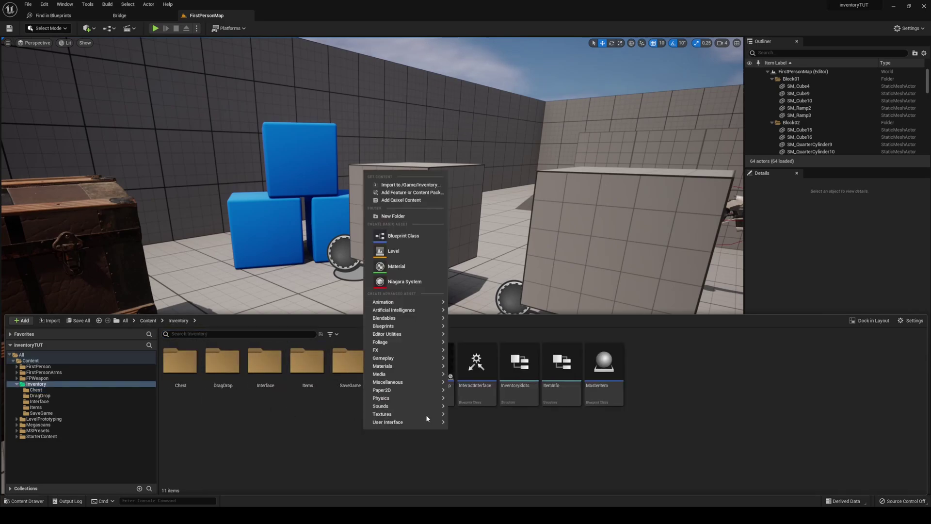
click(419, 214)
text(Eq)
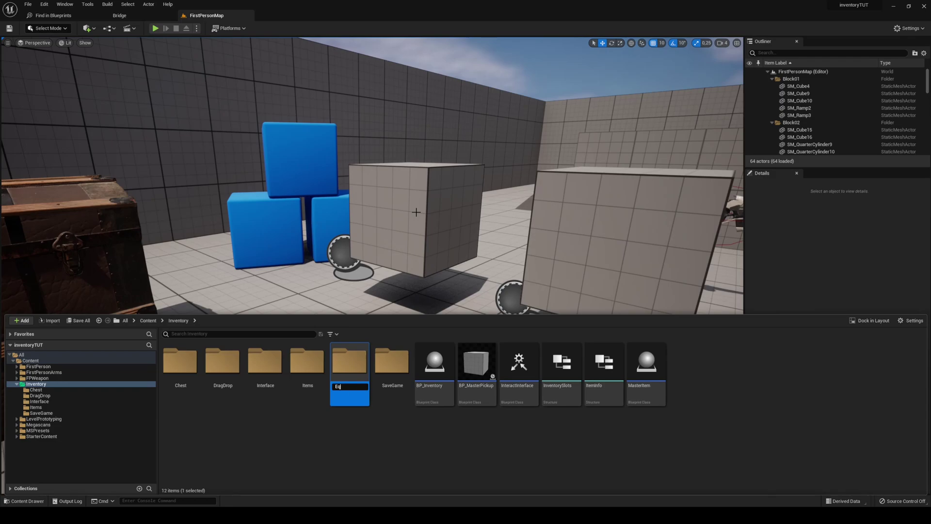
text(uipment)
key(Return)
- Create a User Widget blueprint named WBP_EquipmentWindow in the Equipment folder
double_click(256, 372)
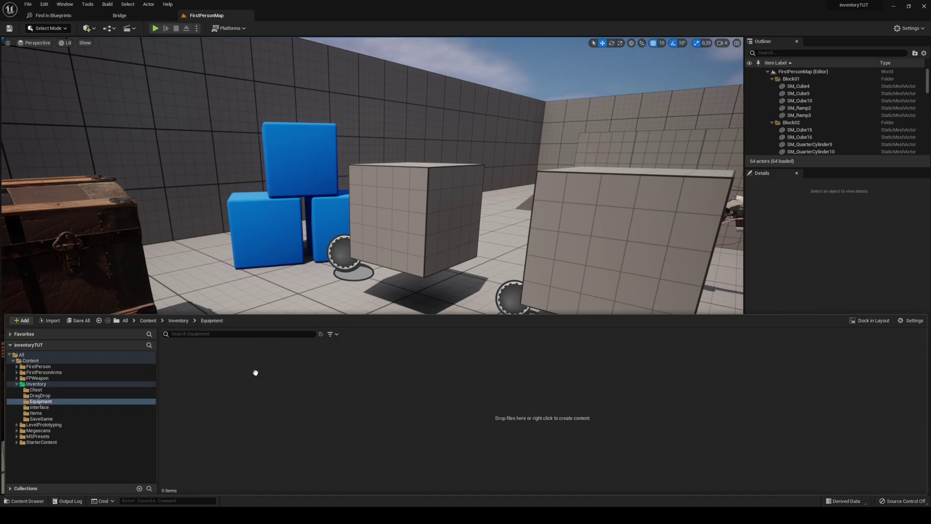
right_click(386, 422)
mouse_move(451, 412)
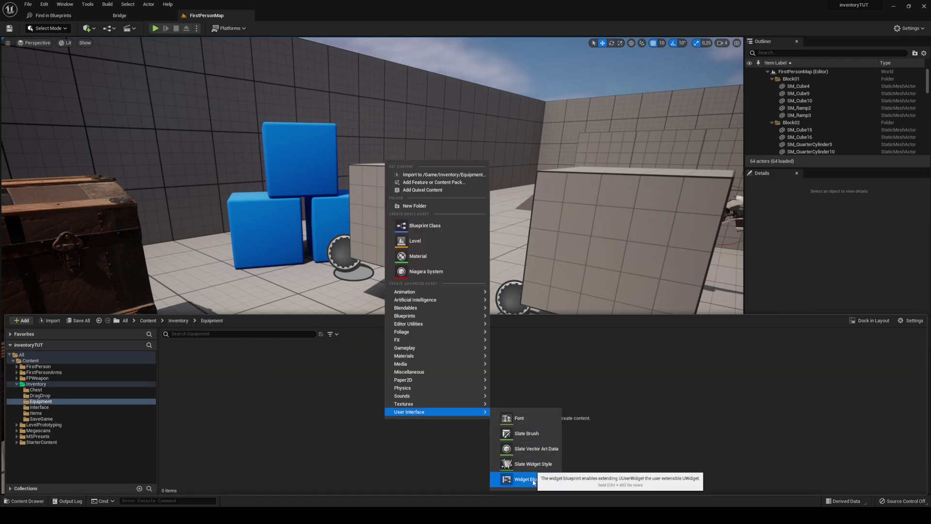
click(523, 480)
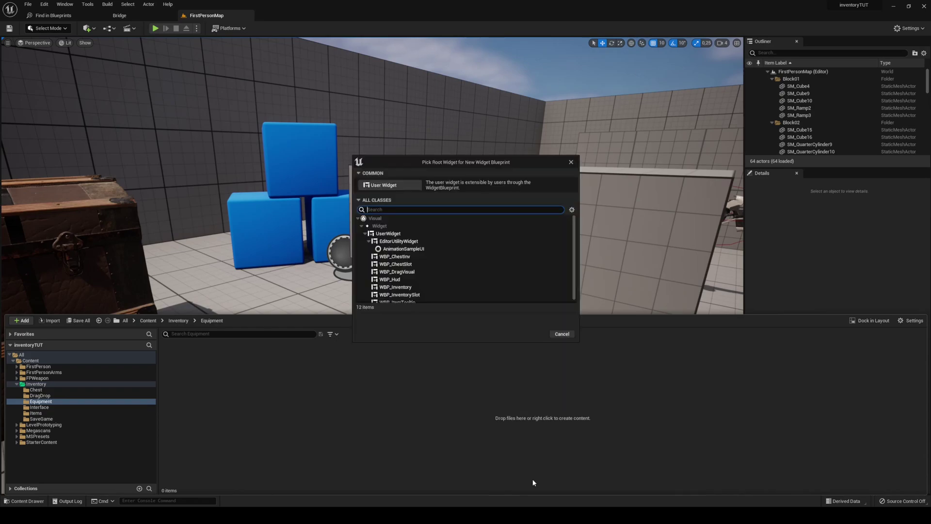
text(WBP_Equi)
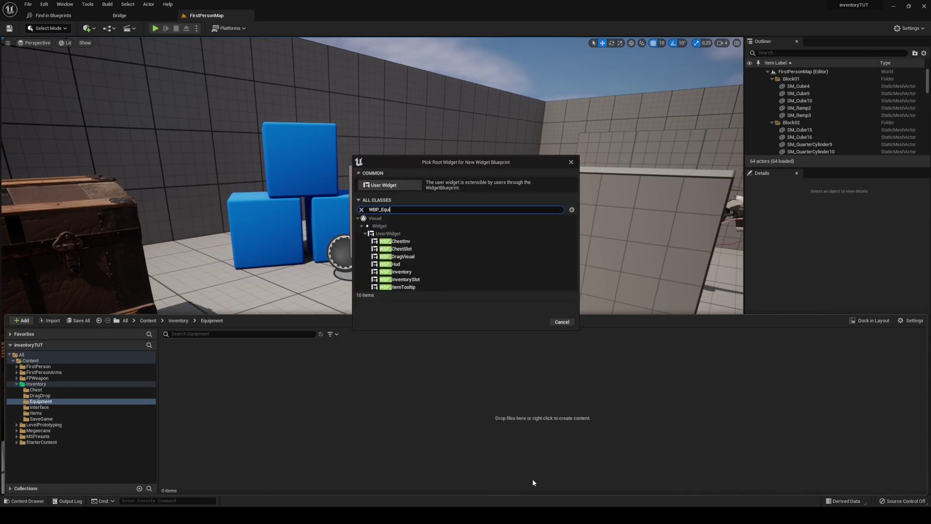
text(pmentW)
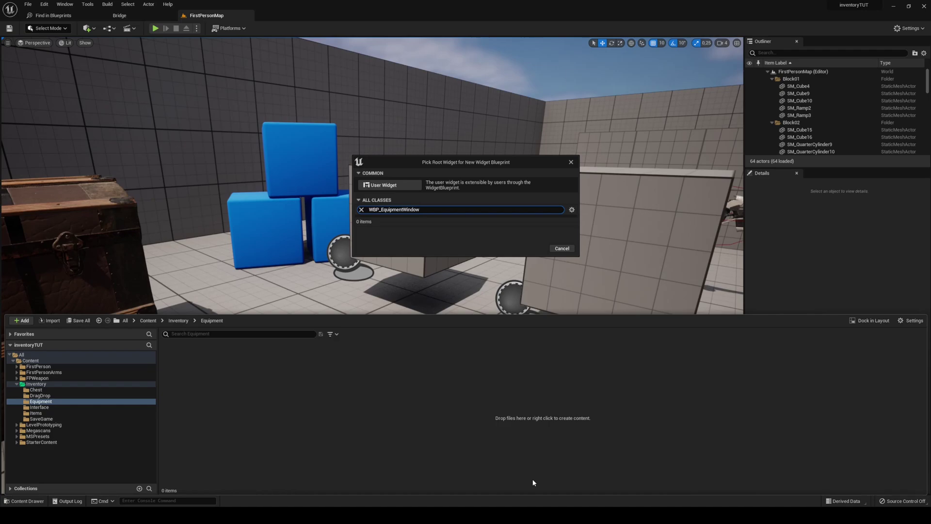
text(indow)
click(383, 185)
text(WBP_EquipmentWindow)
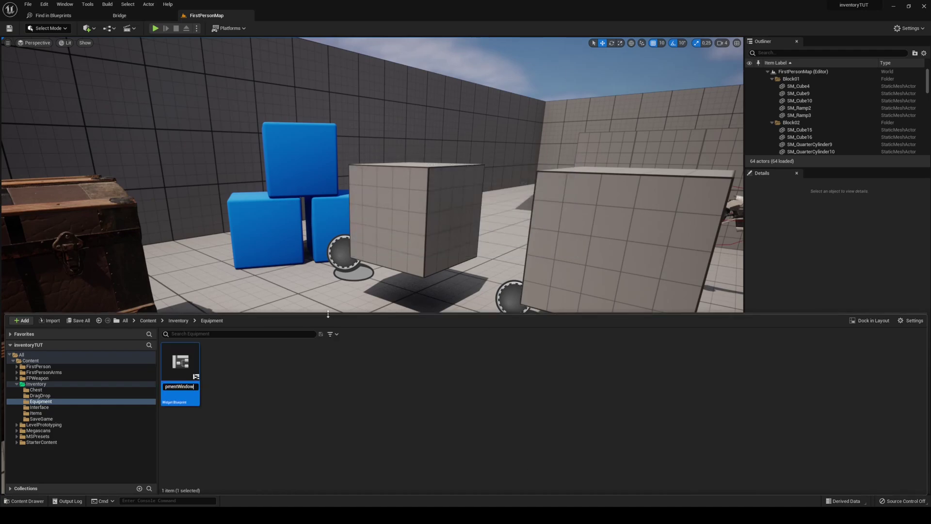
key(Return)
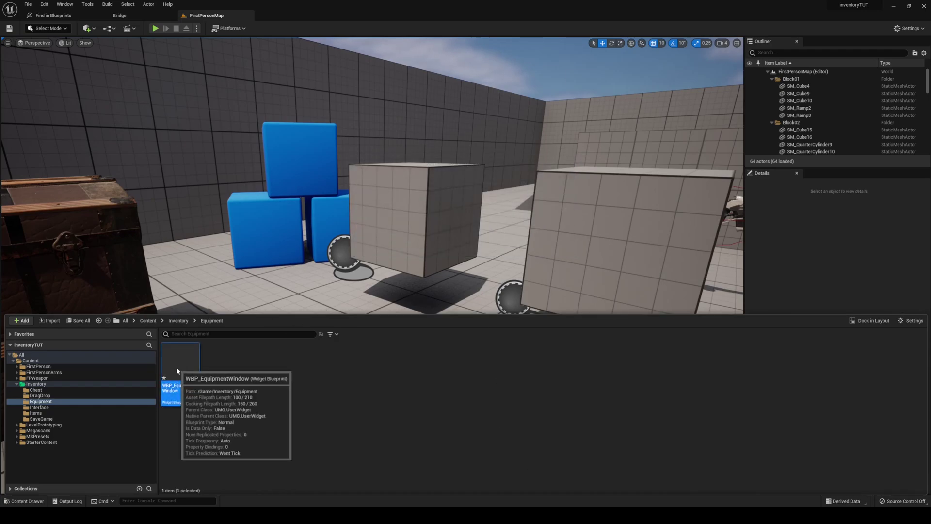
- Open WBP_EquipmentWindow and add a Vertical Box as the root with a Size Box inside it
double_click(176, 367)
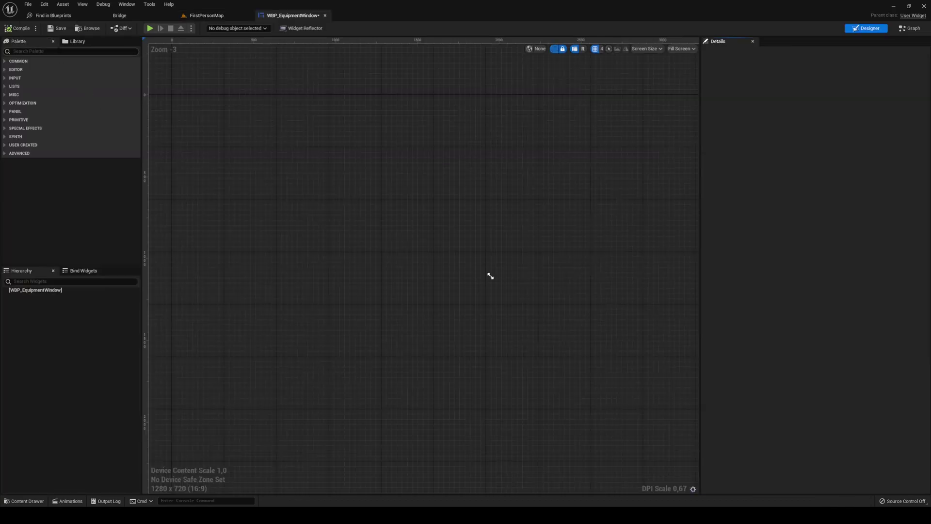
text(vert)
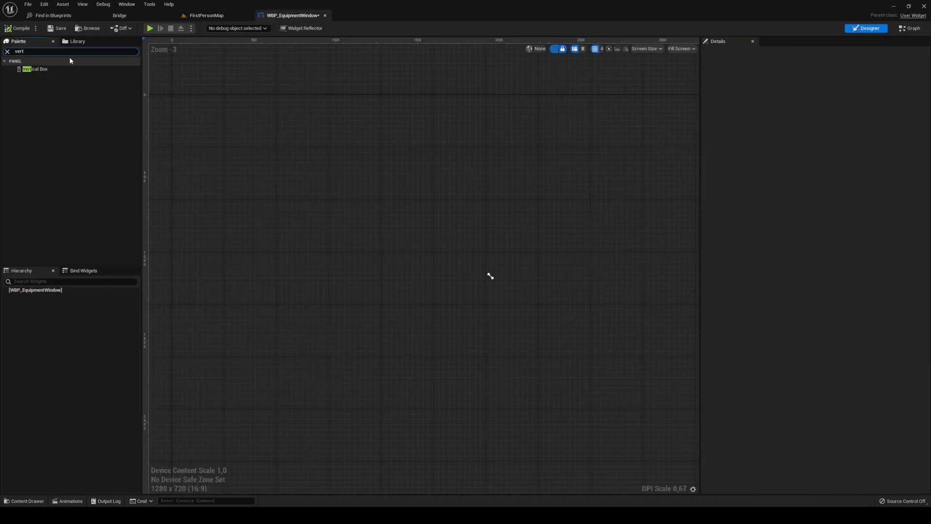
key(Return)
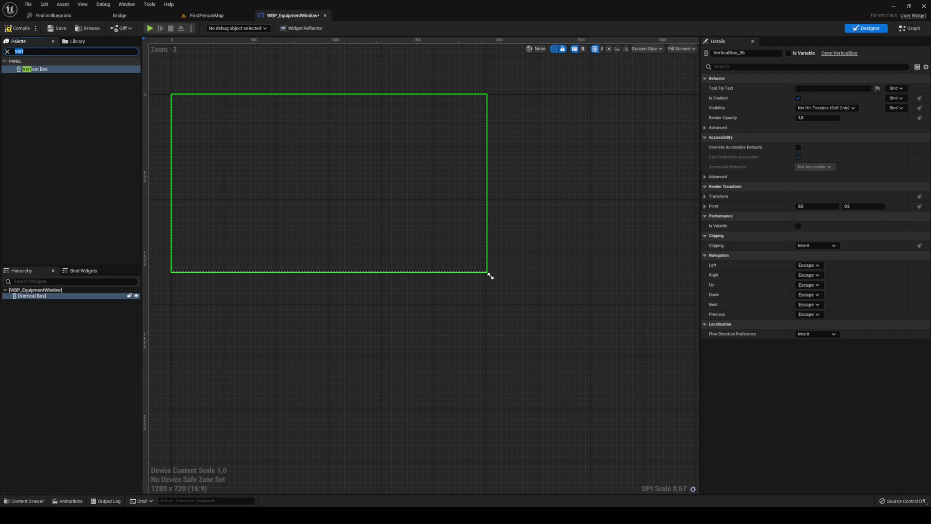
text(size)
key(Return)
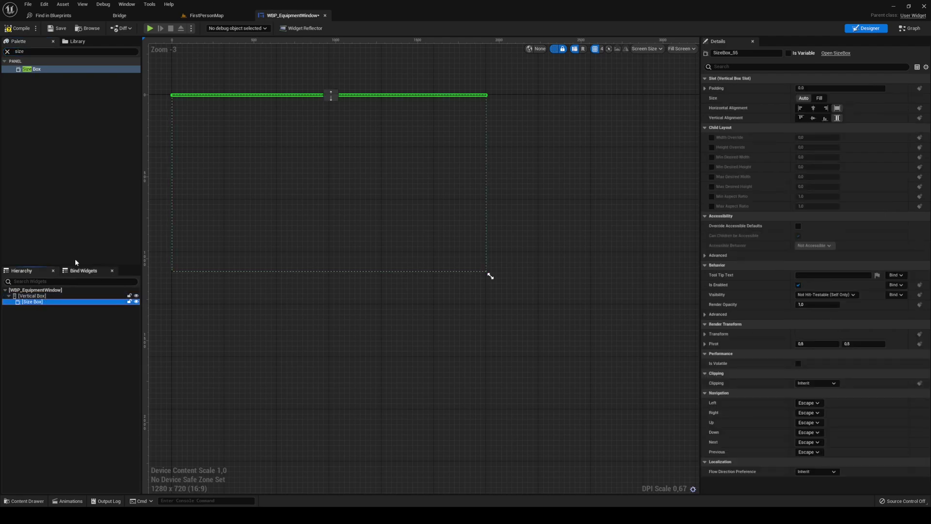
- Enable the Size Box's width and height overrides and set them to 500 and 400
click(711, 137)
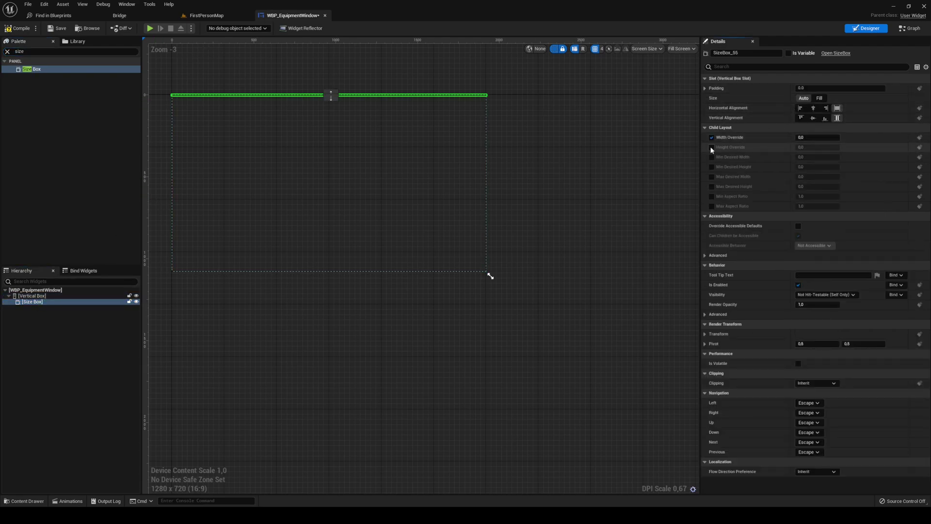
click(712, 147)
click(817, 137)
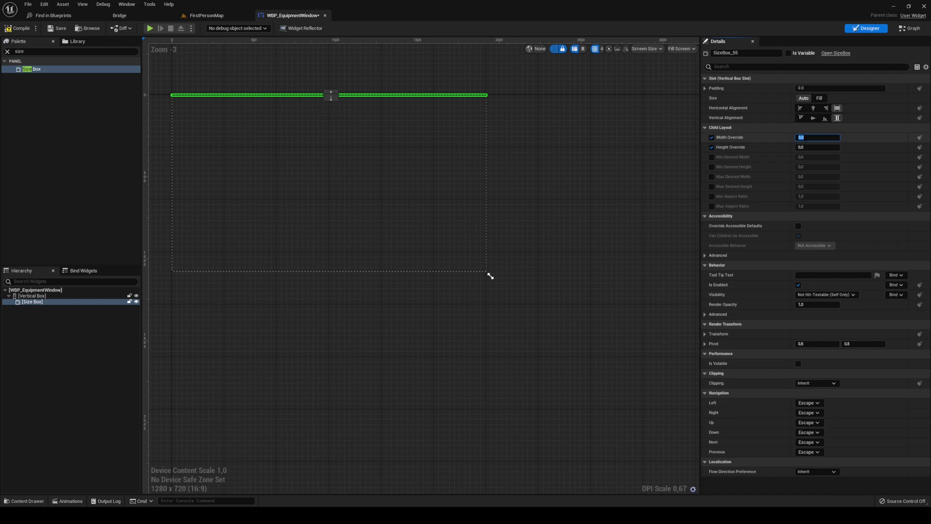
key(Tab)
text(400)
key(Tab)
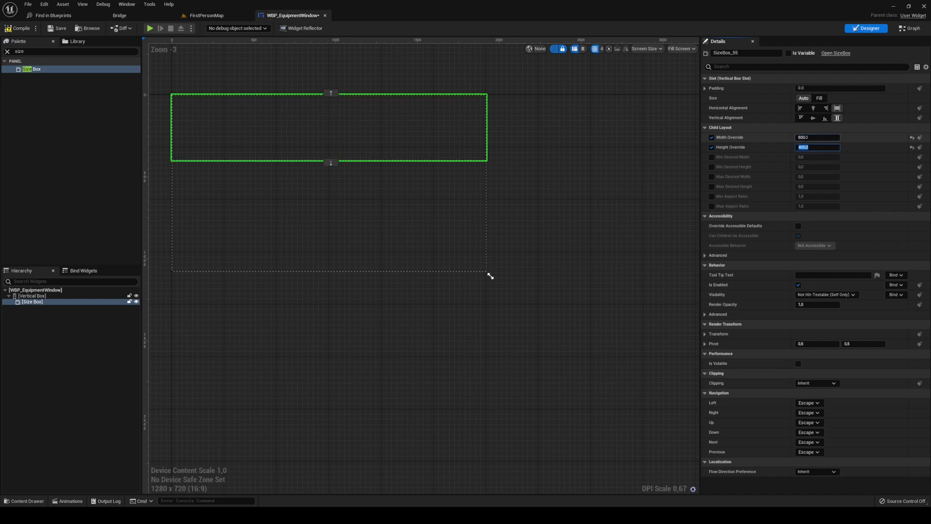
- Rename the Size Box CharacterWindow and switch the designer preview size to Desired on Screen
text(Chara)
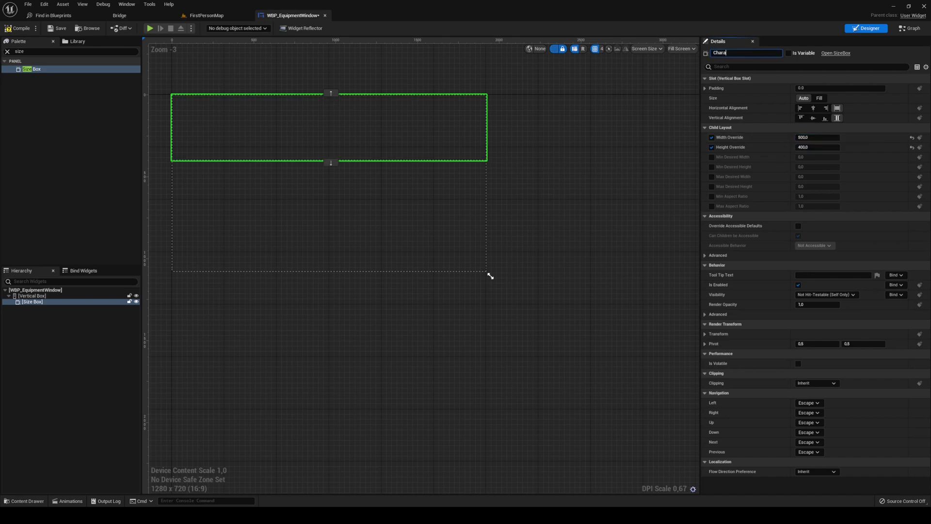
text(cterWindow)
key(Return)
click(682, 49)
click(697, 93)
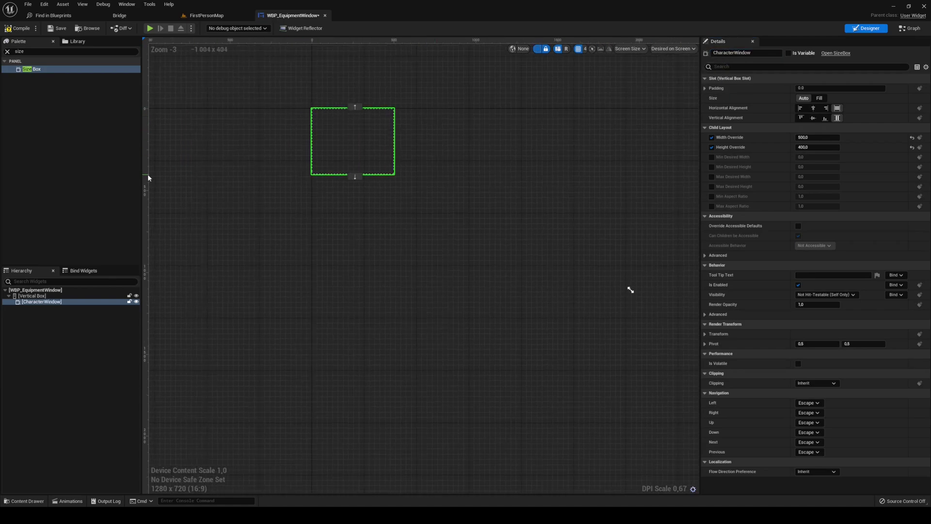
- Add a Border inside CharacterWindow and nest a second Border inside the first
click(29, 51)
text(bord)
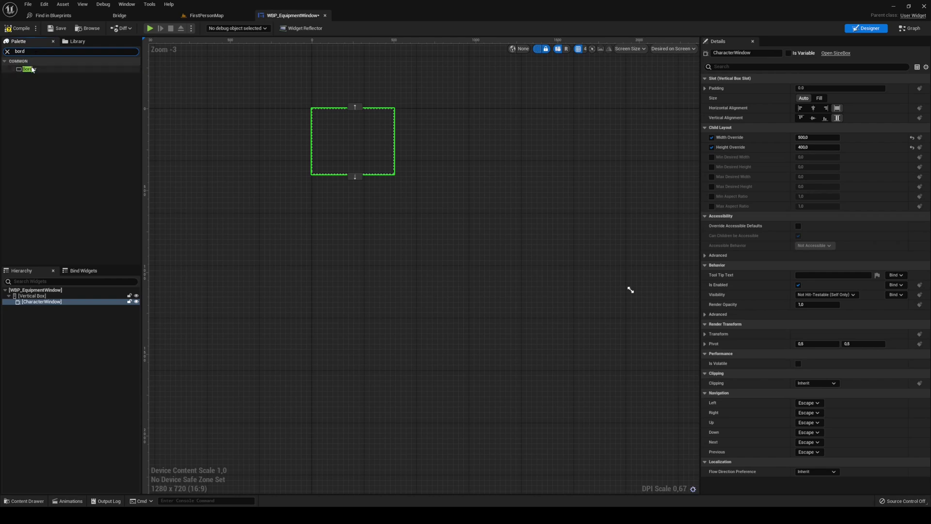
drag(29, 69, 49, 303)
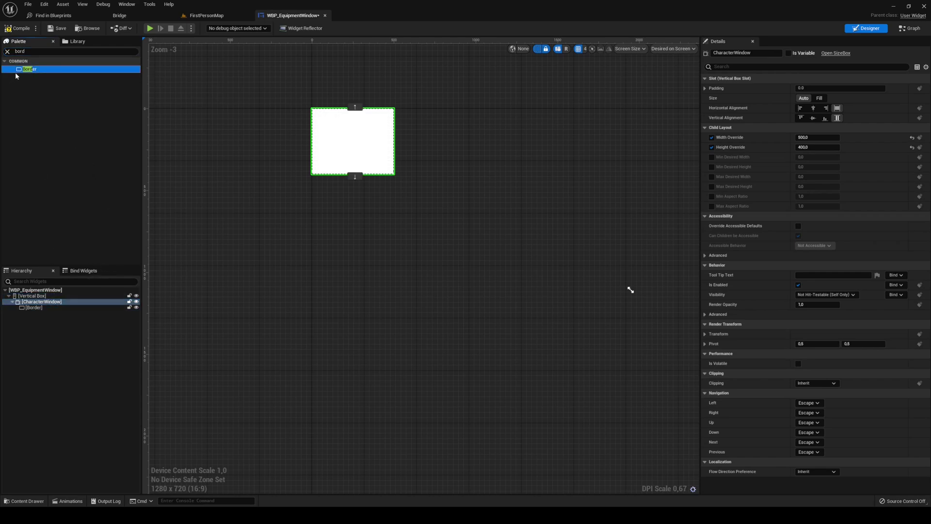
drag(16, 76, 38, 311)
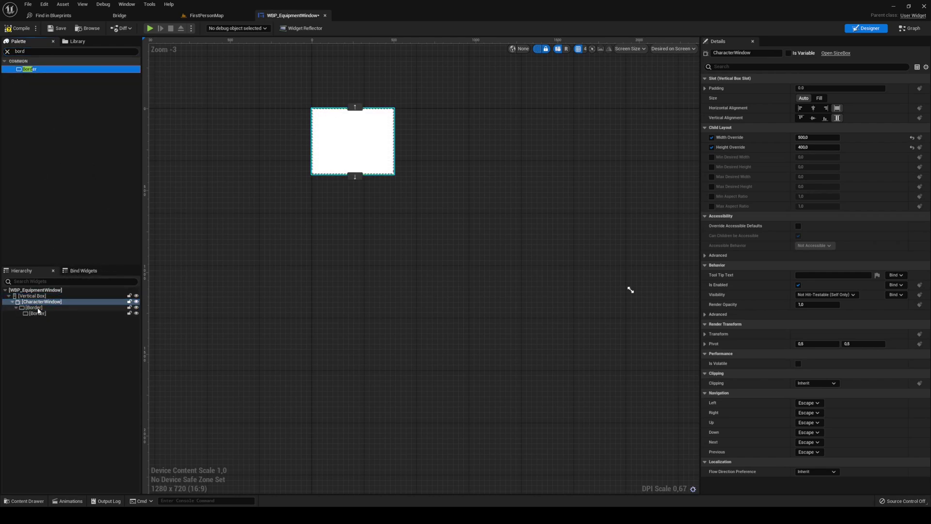
- Set the outer Border's brush color to a medium grey with a value of about 0.24
click(38, 309)
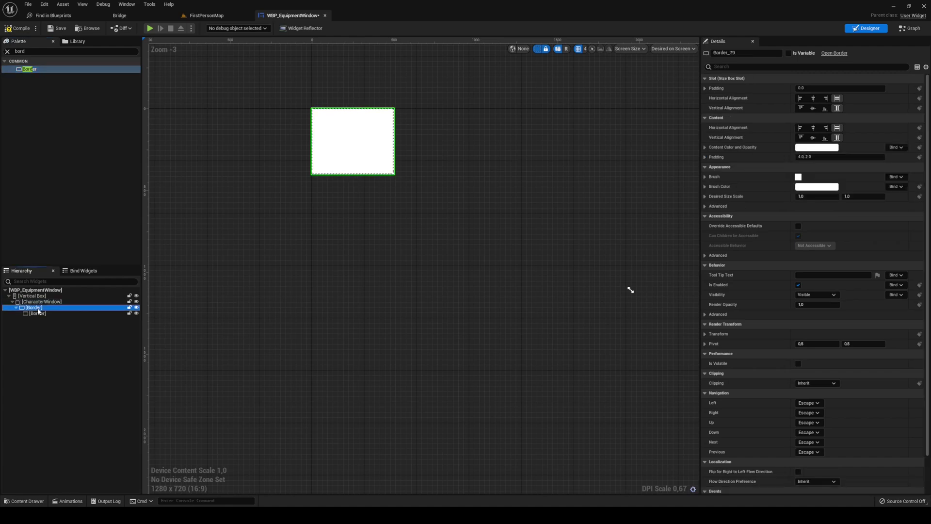
click(812, 186)
drag(758, 217, 758, 273)
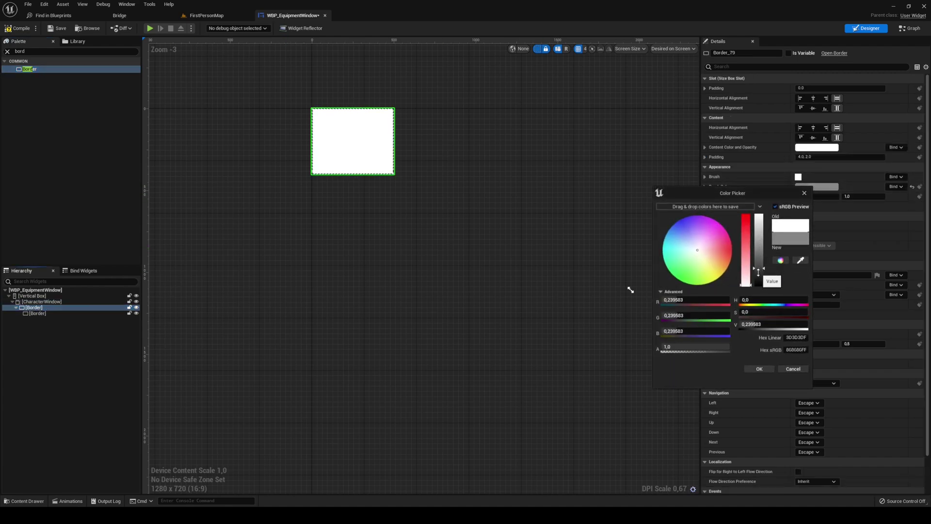
click(759, 369)
scroll(497, 141, up, 5)
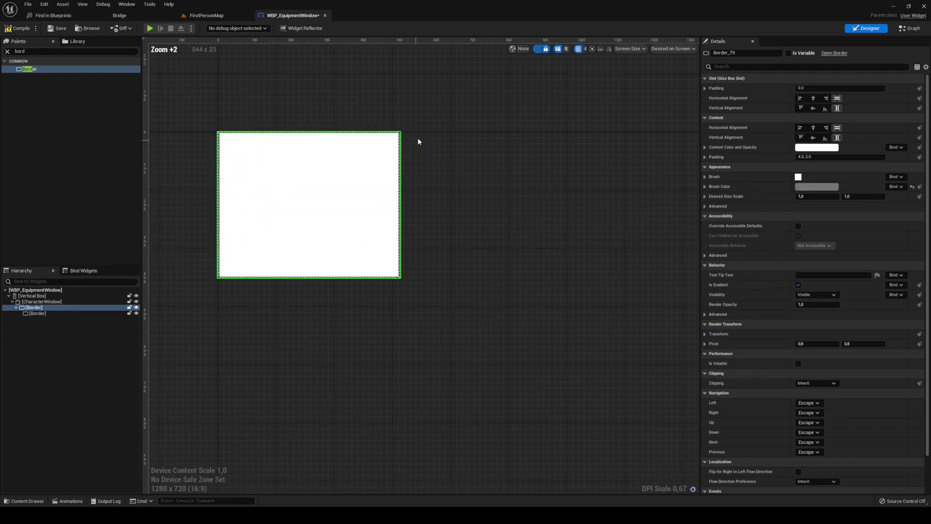
right_drag(418, 140, 601, 122)
click(524, 103)
- Add a Canvas Panel inside the inner Border
click(44, 52)
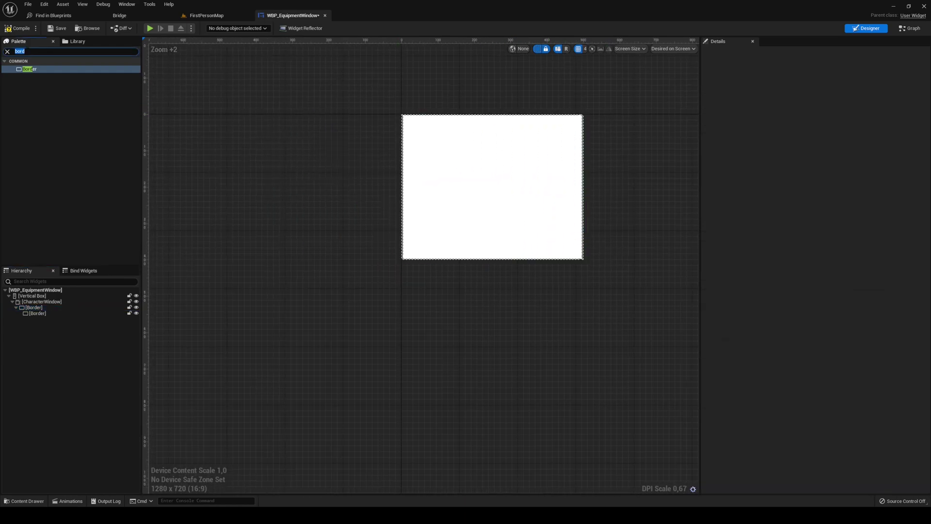
text(canv)
drag(37, 69, 44, 314)
- Add a Text block to the Canvas Panel and anchor it at top center with matching alignment and position
click(71, 51)
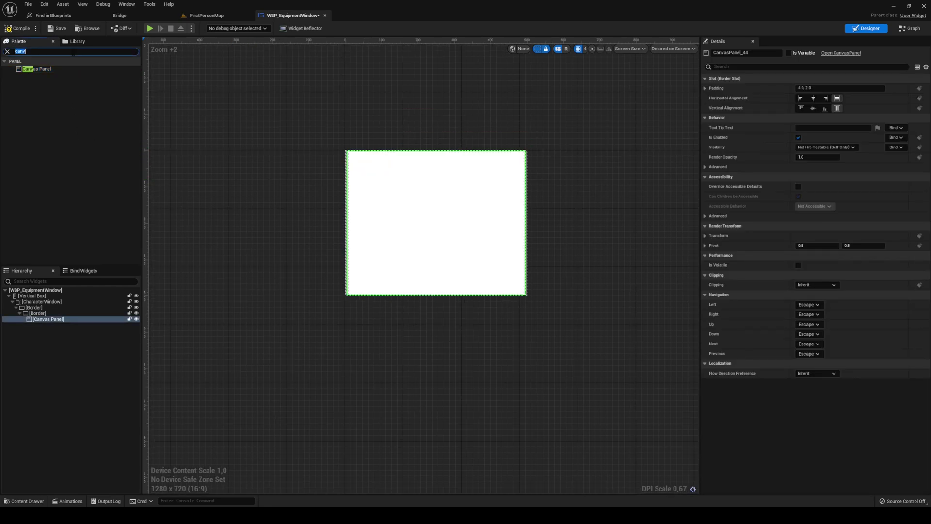
text(text)
drag(38, 76, 50, 319)
click(824, 89)
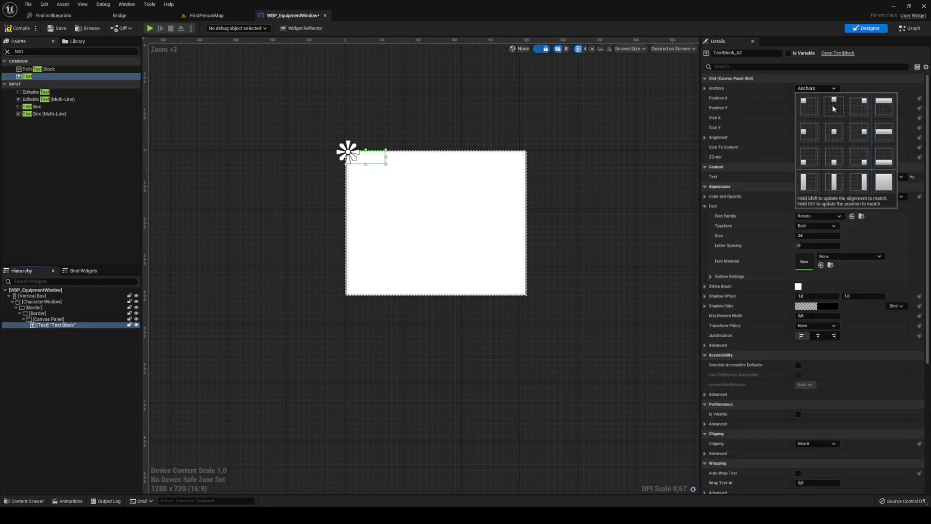
ctrl+shift+click(833, 105)
- Rename the Text block PlayerNameText and expose it as a variable
click(749, 54)
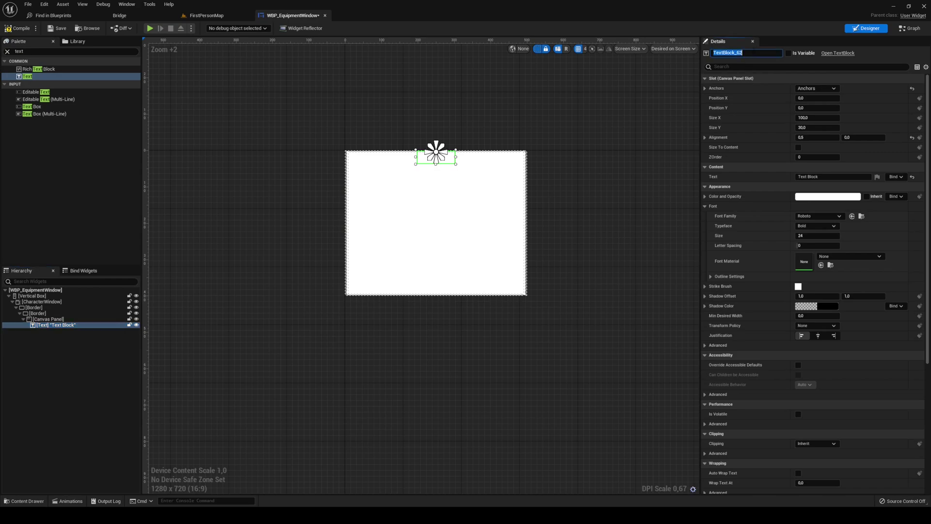
text(PlayerNameText)
key(Return)
click(800, 54)
- Set PlayerNameText's displayed text to PlayerName
click(853, 177)
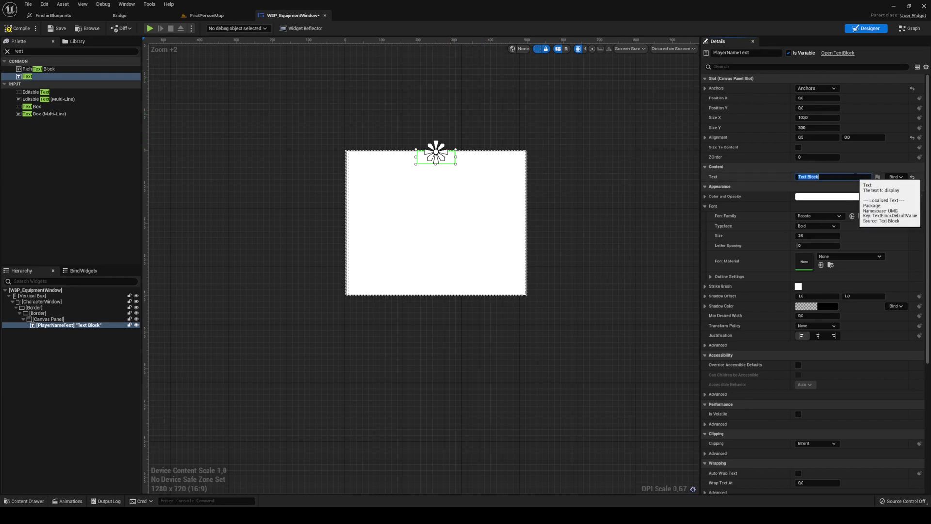
text(Pla)
text(yerName)
key(Return)
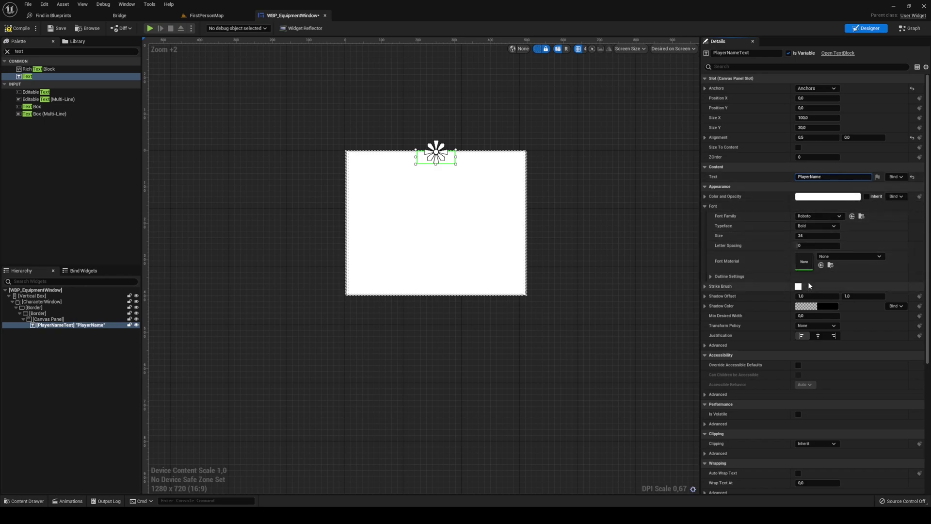
- Color PlayerNameText dark grey with a value of about 0.1 and center its justification
click(810, 198)
drag(758, 257, 756, 293)
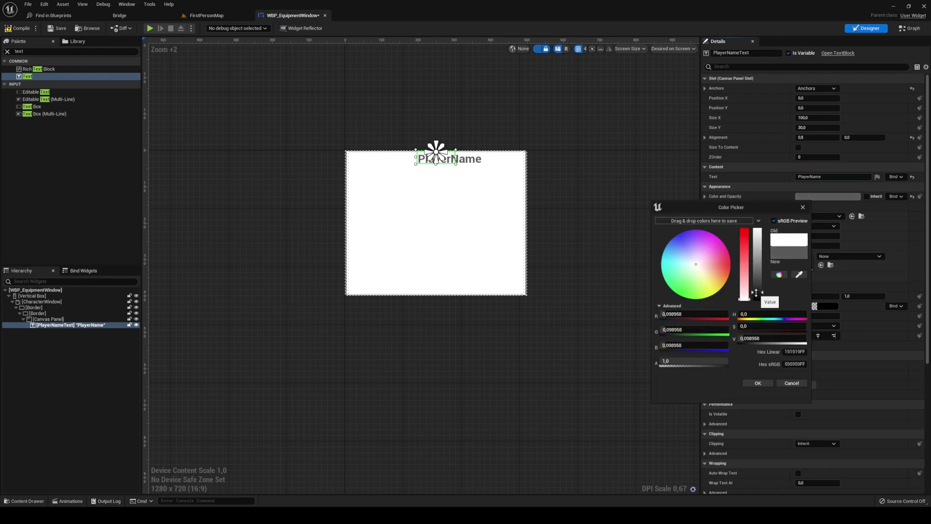
click(758, 383)
click(822, 335)
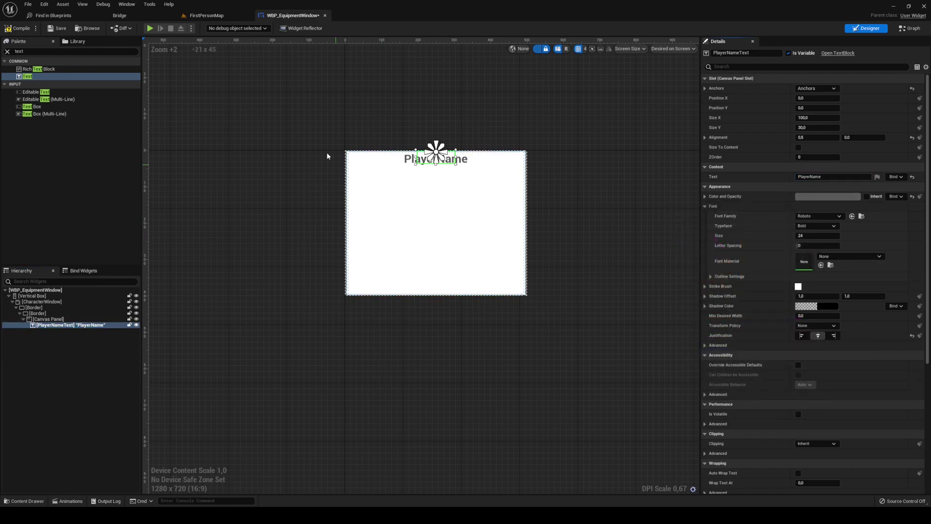
- Add a Border to the Canvas Panel below PlayerNameText and anchor it at top center with matching alignment
click(29, 51)
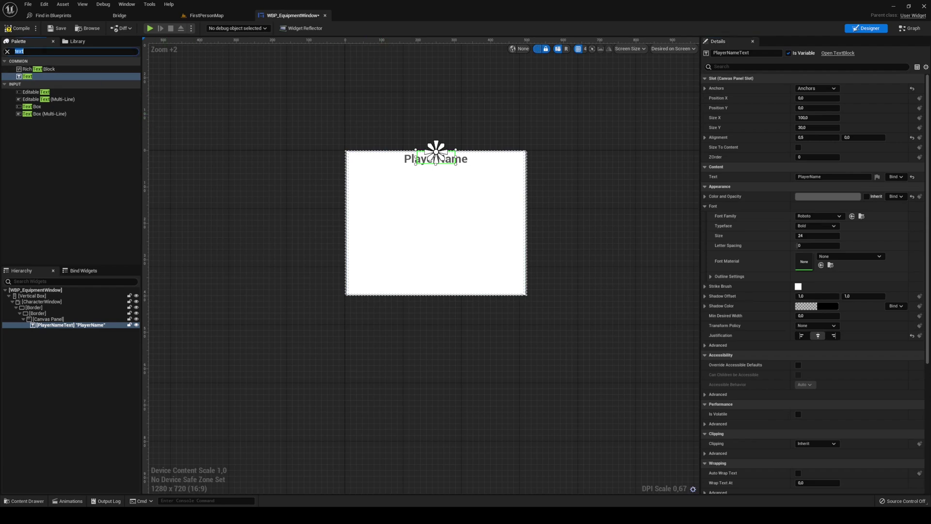
text(bord)
drag(28, 69, 56, 326)
drag(34, 70, 59, 332)
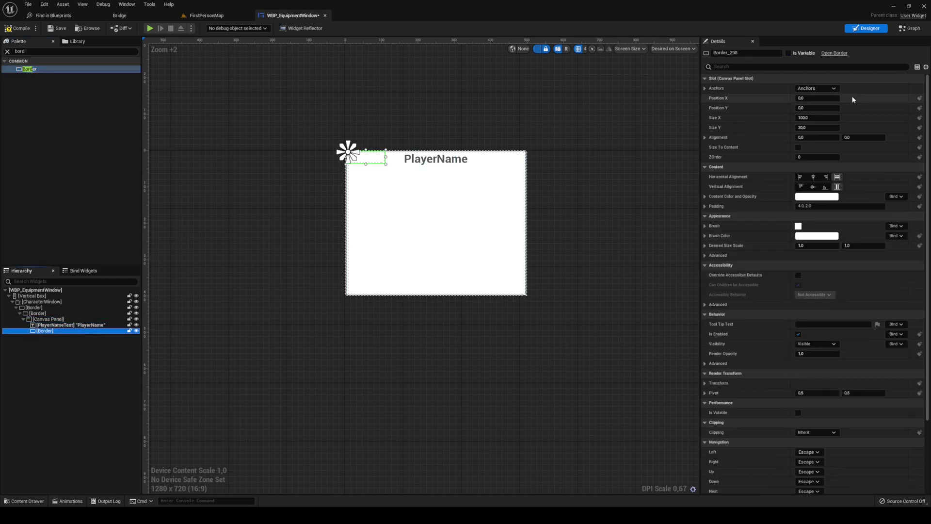
click(816, 89)
shift+click(834, 106)
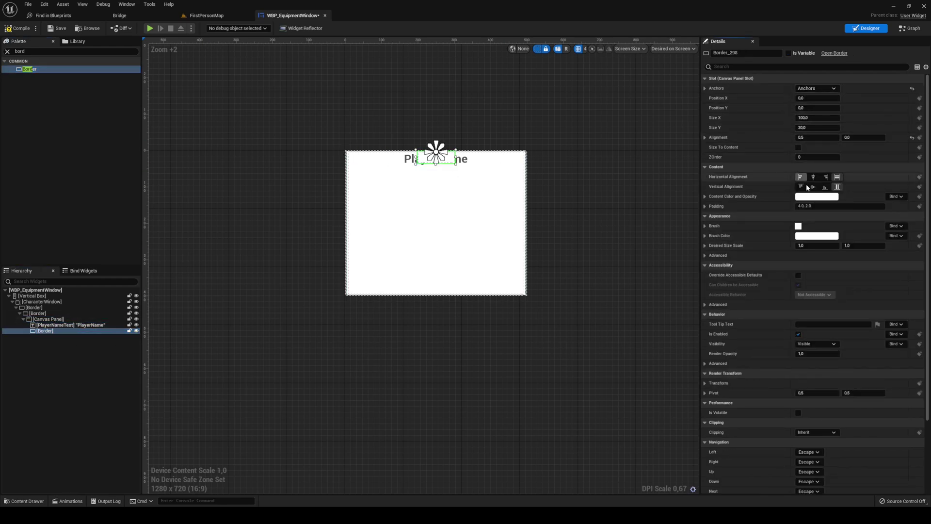
- Set the new Border's brush color to grey with a value of about 0.2
click(817, 236)
click(756, 306)
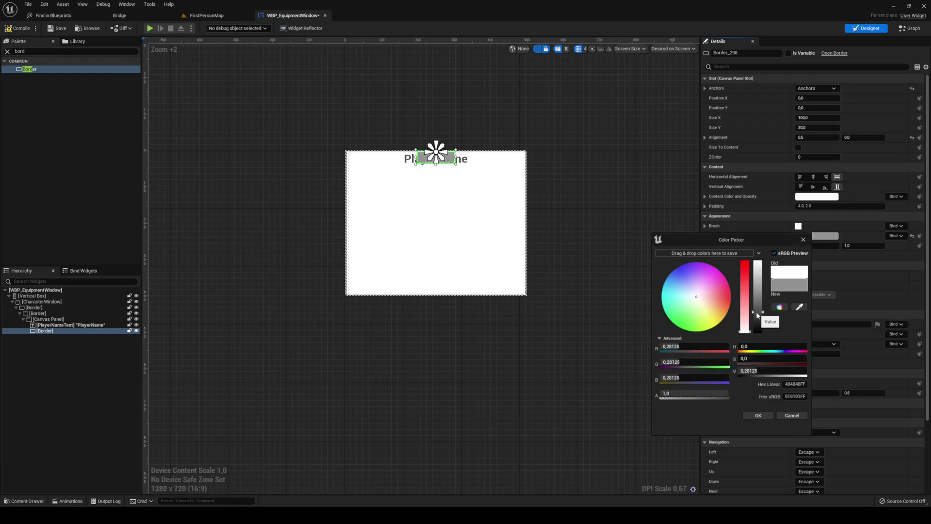
click(758, 416)
- Shape the Border into a wide divider line about 5.5 high under PlayerName, at about X -4 and Y 40
scroll(431, 130, up, 8)
drag(443, 209, 423, 225)
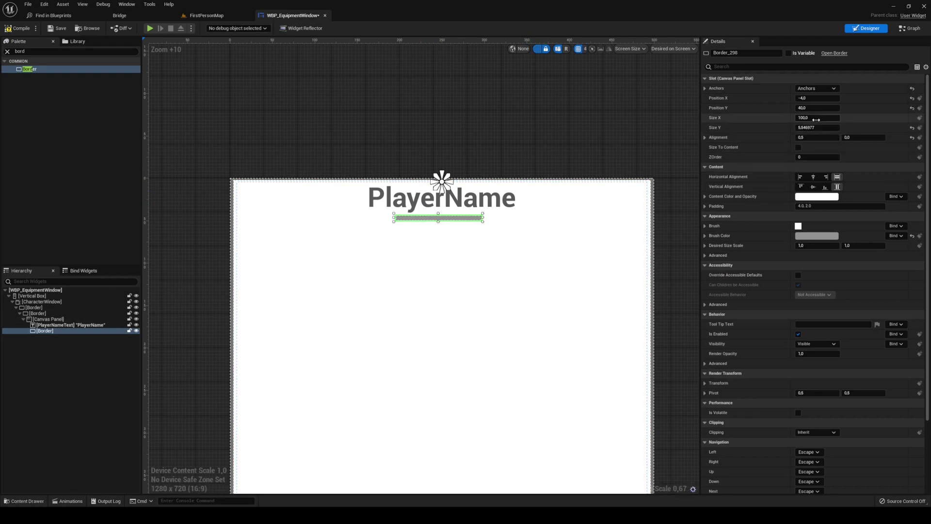
drag(824, 118, 888, 118)
click(623, 116)
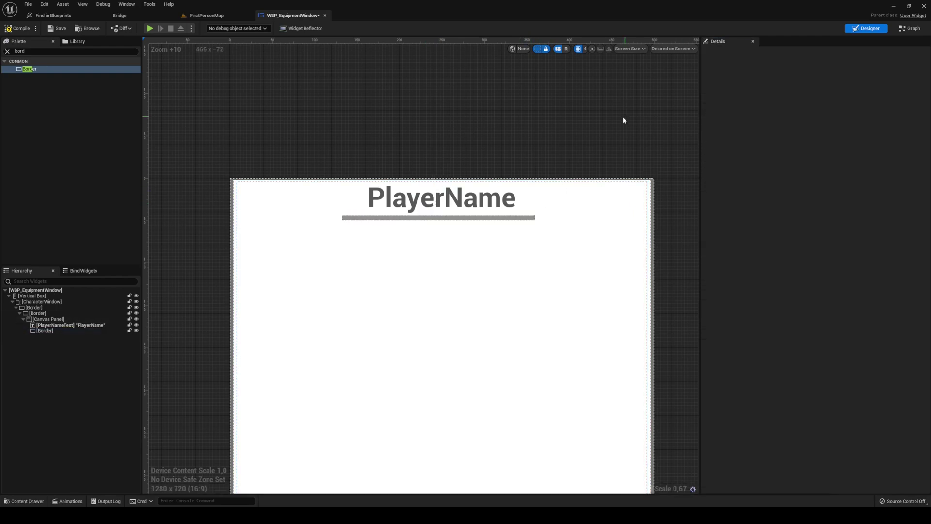
- Add a Text block to the Canvas Panel, anchored at top center with matching alignment, and center its justification
scroll(601, 131, down, 7)
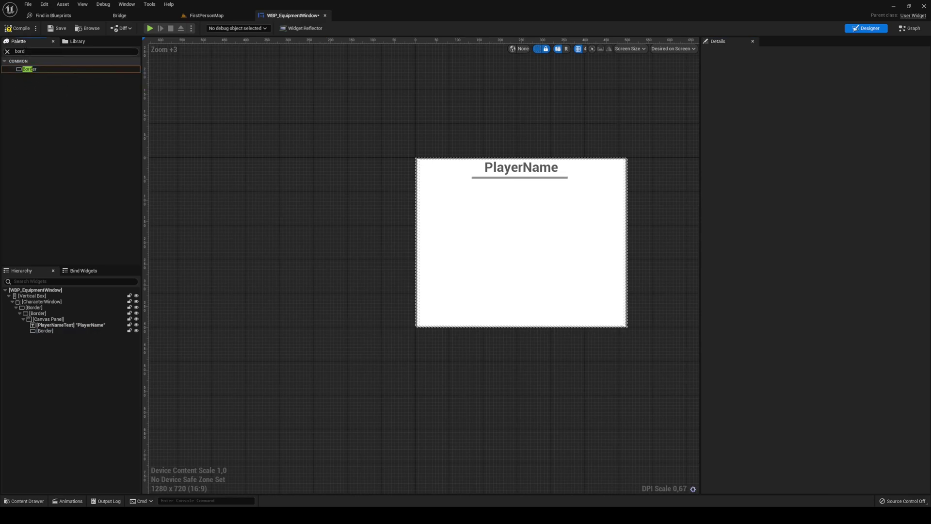
click(37, 51)
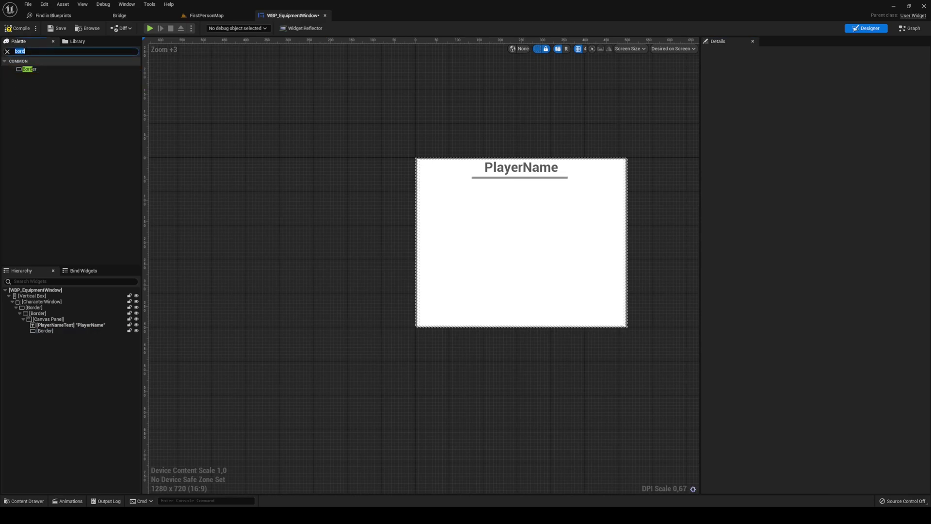
text(text)
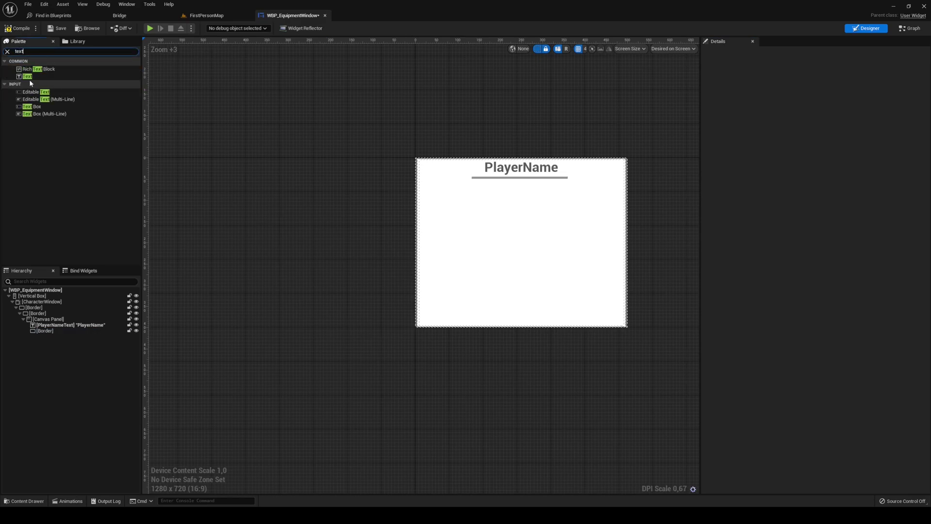
drag(29, 77, 43, 333)
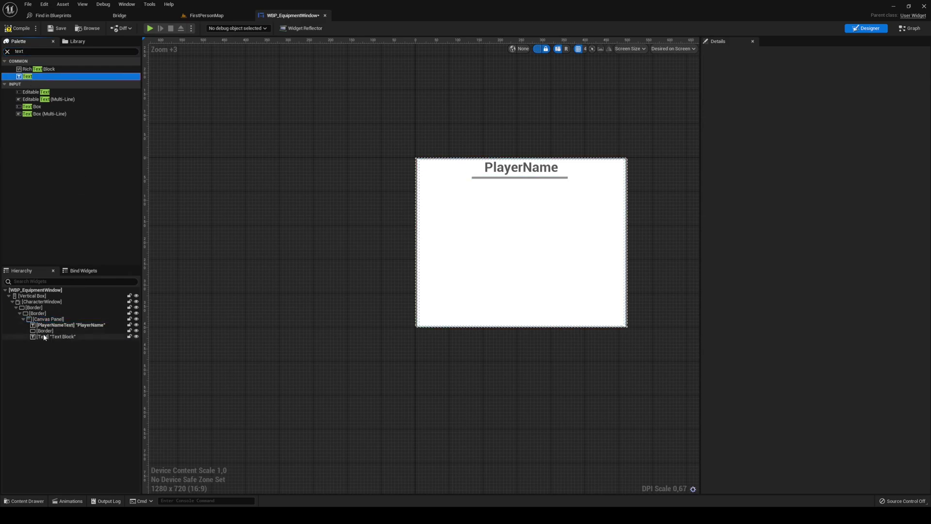
click(830, 88)
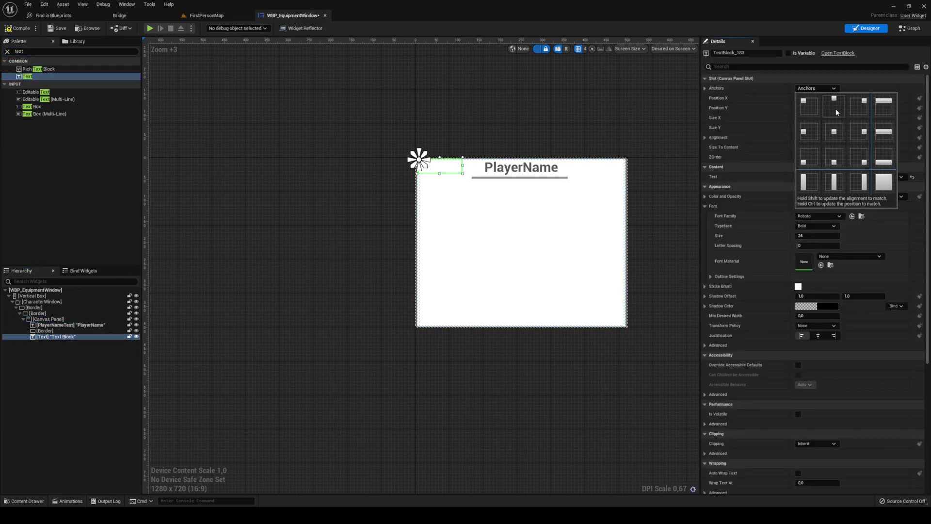
shift+click(836, 109)
click(818, 336)
- Rename the new Text block Stats and set its displayed text to Stats
click(746, 53)
text(Stats)
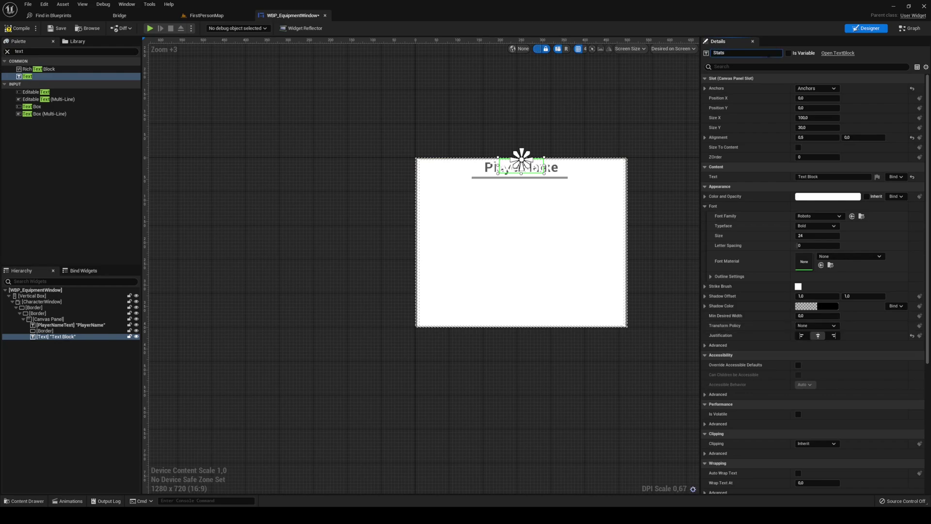
click(830, 177)
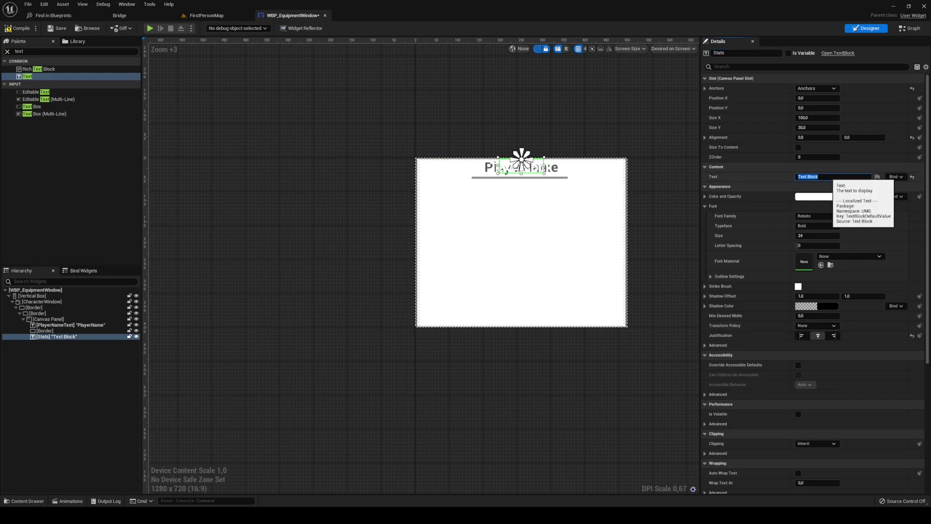
text(Stats)
- Color the Stats text grey with a value of about 0.23
click(815, 196)
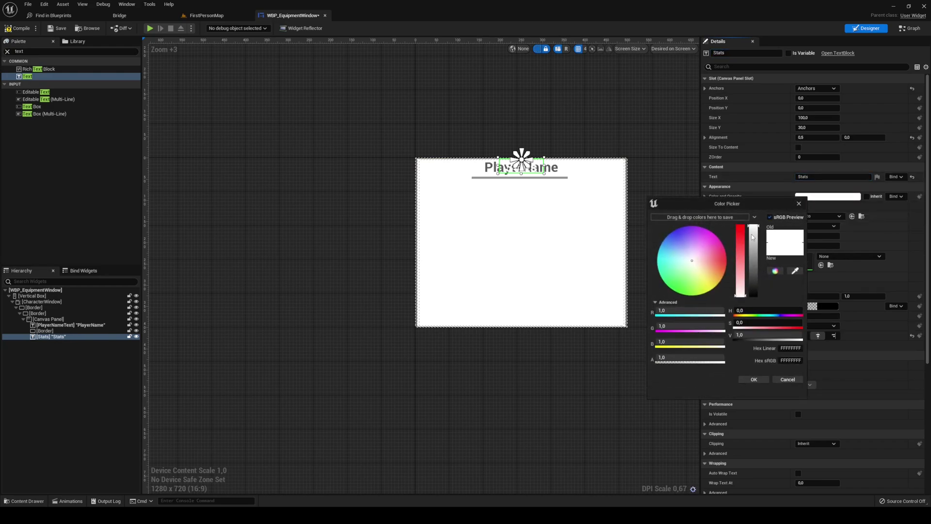
drag(752, 236, 753, 280)
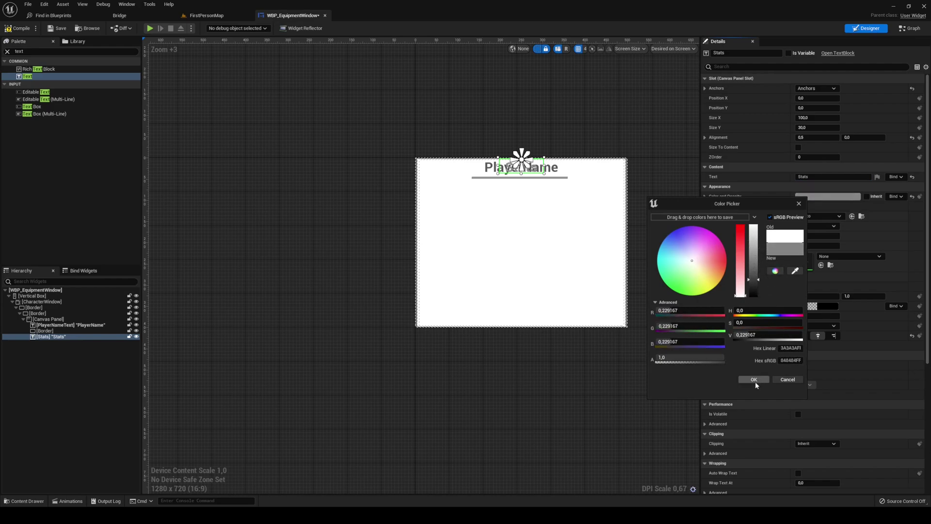
click(754, 380)
- Set the Stats text's font size to 18 and lower it beneath the divider line by reducing its vertical alignment
click(819, 236)
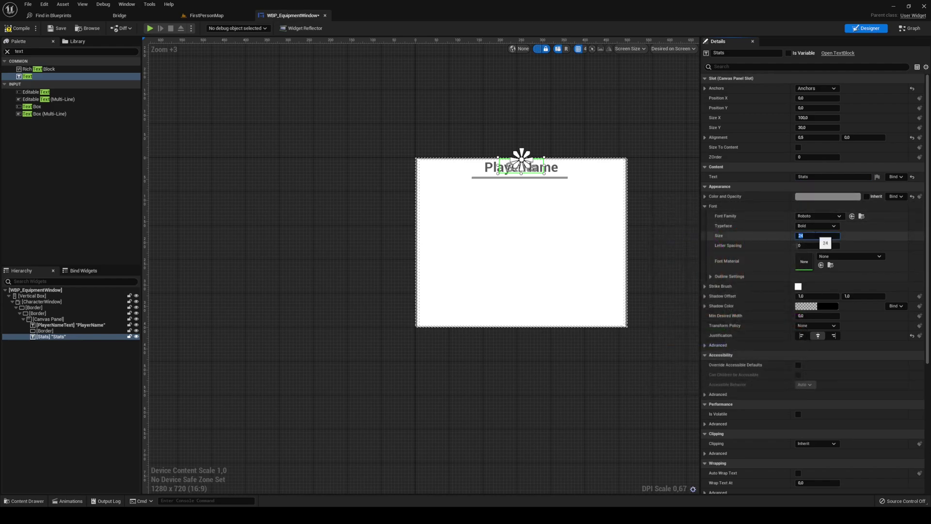
text(18)
key(Return)
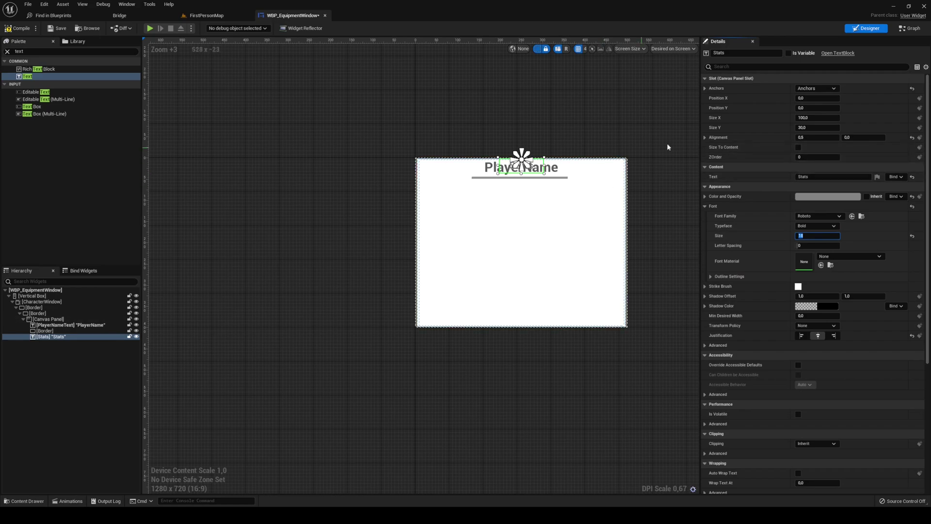
drag(856, 137, 819, 137)
click(518, 122)
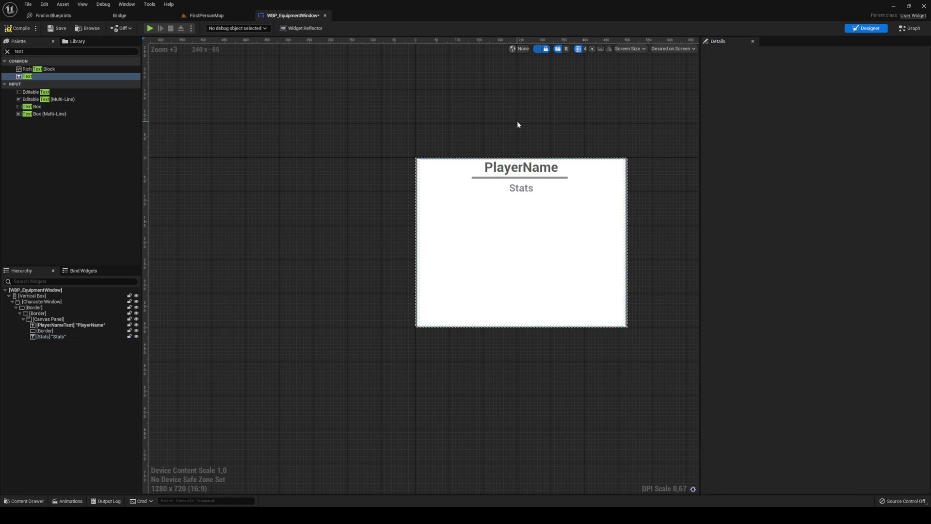
- Add a second Border to the Canvas Panel and anchor it at top center with matching alignment and position
click(59, 51)
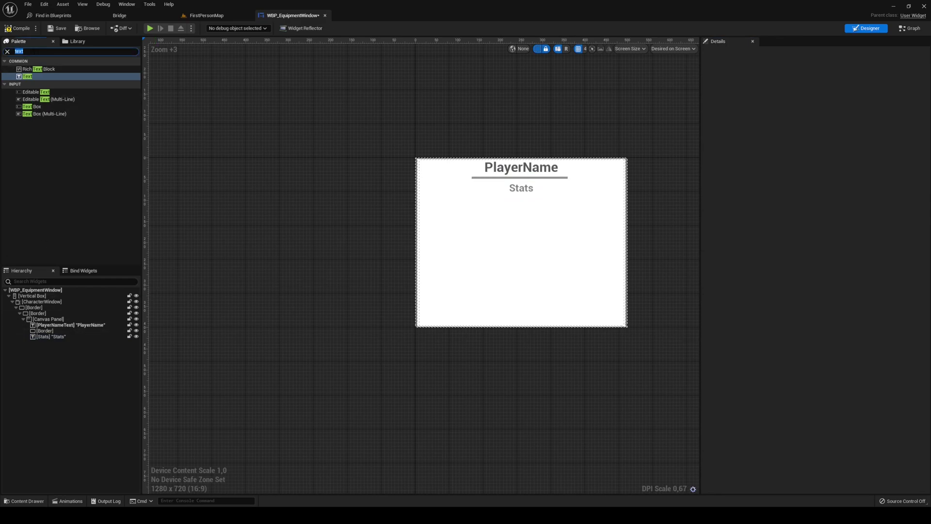
drag(29, 68, 52, 322)
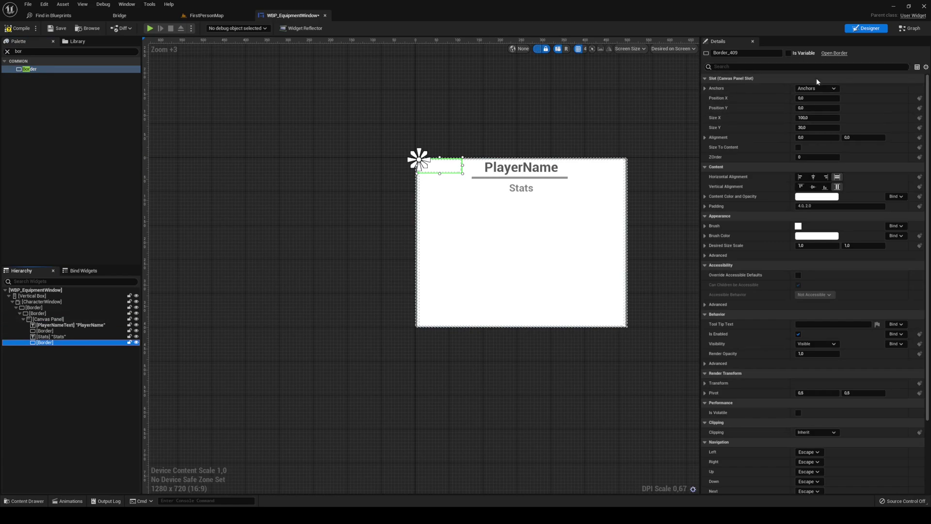
click(816, 87)
ctrl+shift+click(833, 104)
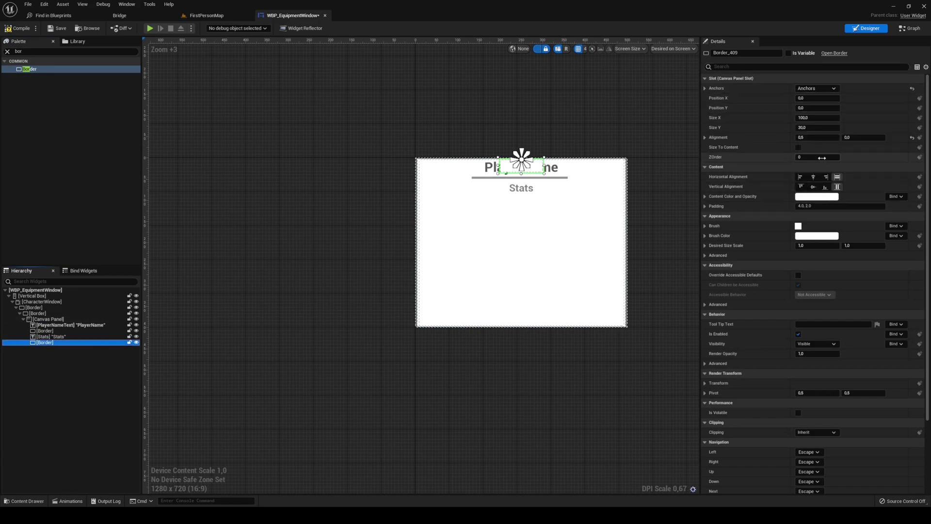
- Flatten the second Border to about 4.3 high and place it just under Stats with a vertical alignment of about 3.84
drag(861, 136, 824, 138)
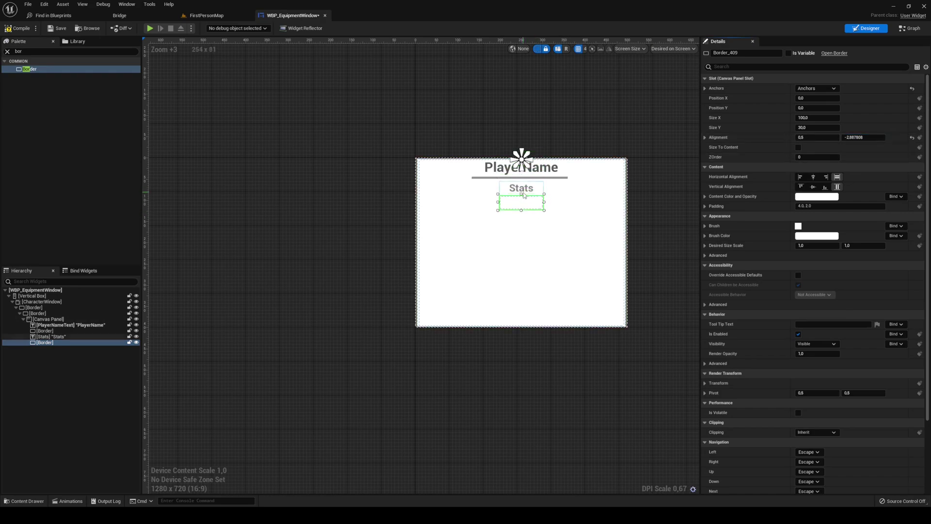
drag(521, 195, 520, 208)
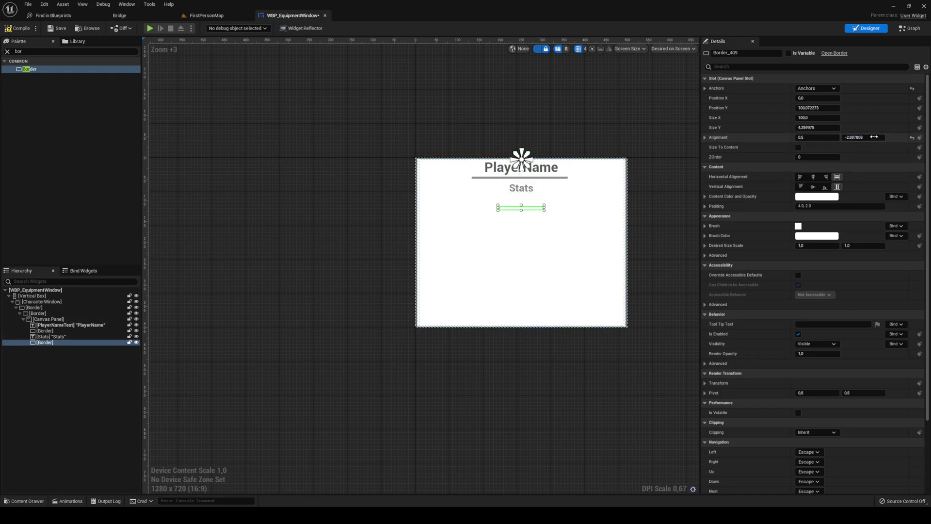
drag(863, 137, 875, 137)
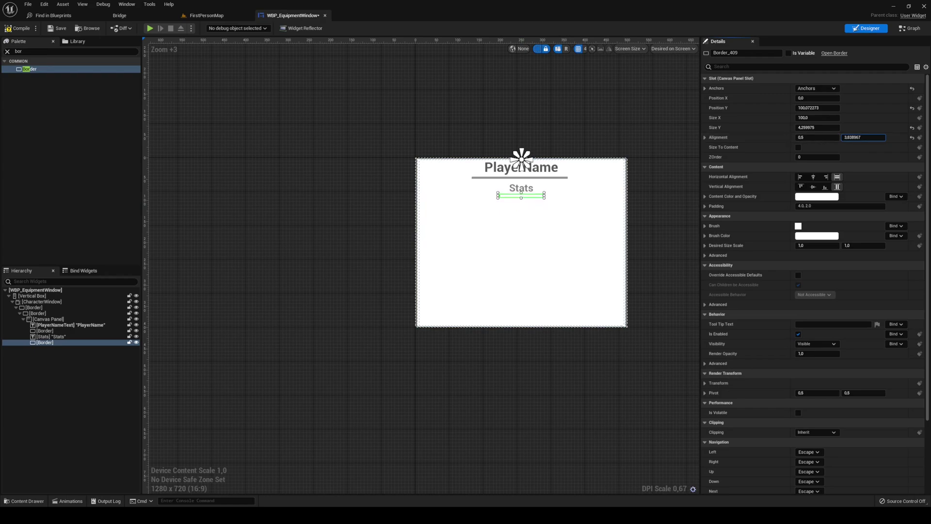
- Set the second Border's brush color to grey with a value of about 0.19
click(800, 236)
drag(747, 277, 748, 319)
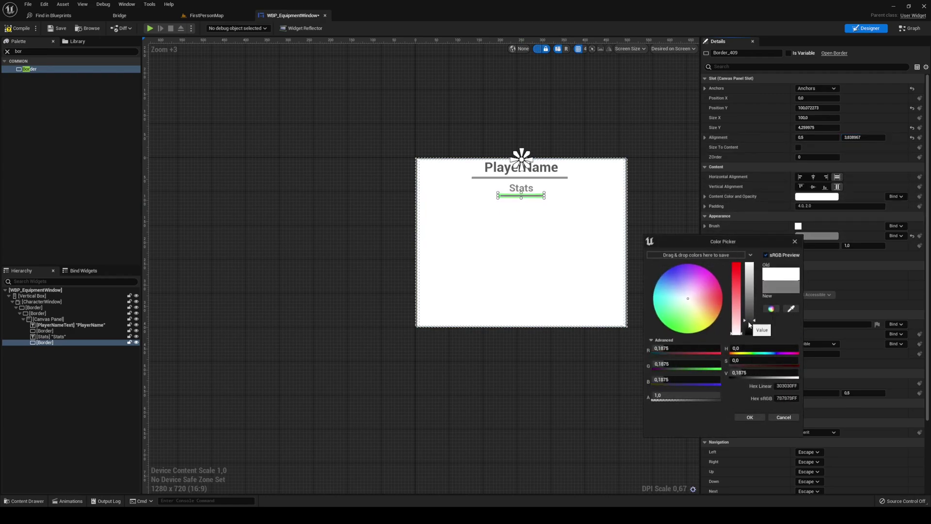
click(745, 418)
click(239, 168)
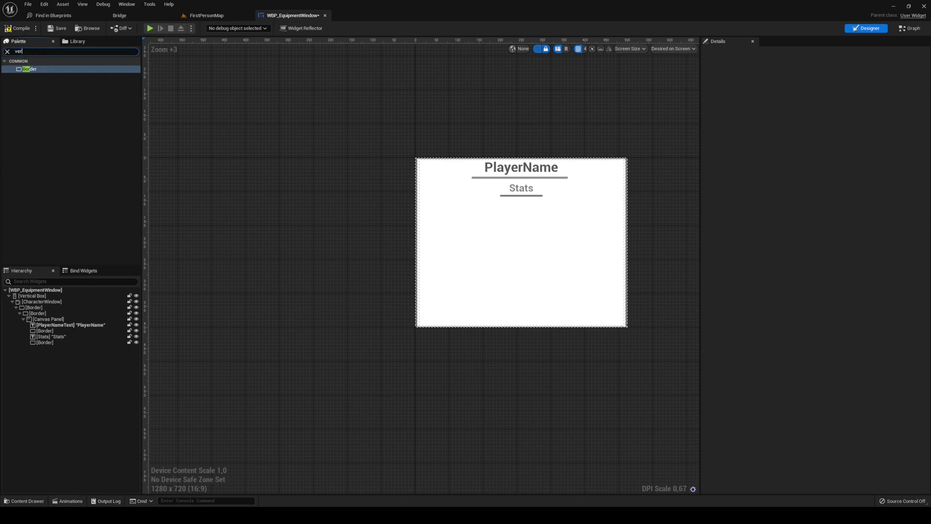
- Add a Vertical Box to the Canvas Panel and nest a Horizontal Box inside it
text(t)
drag(34, 69, 419, 160)
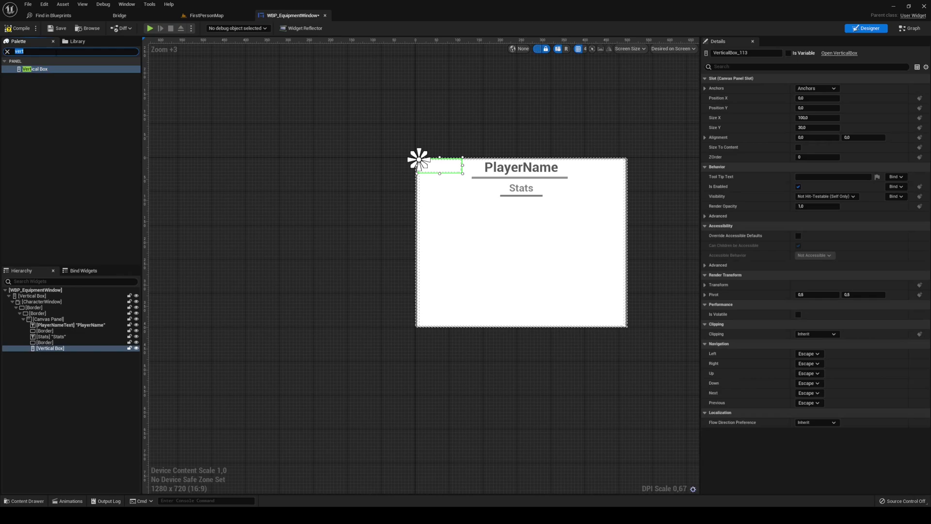
click(56, 52)
text(hor)
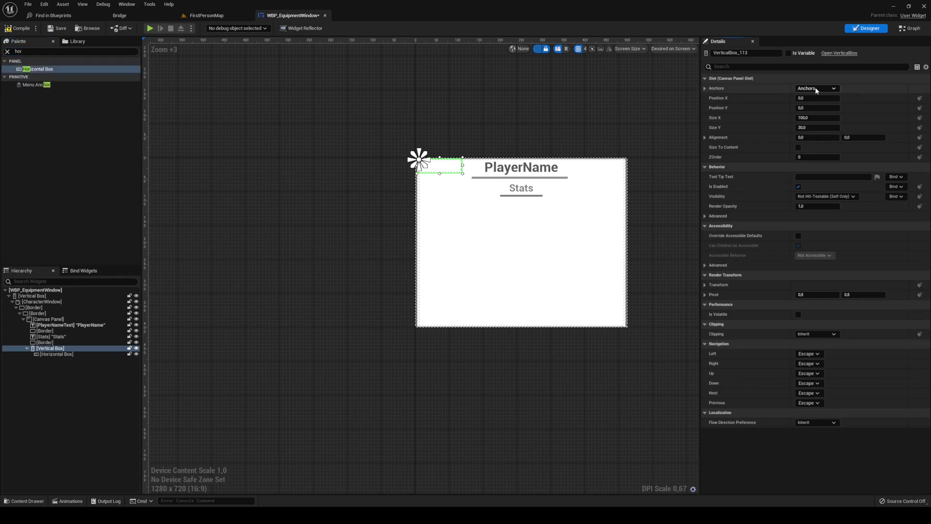
- Anchor the Vertical Box at top center with matching alignment and position, and enable Size To Content
click(817, 90)
ctrl+shift+click(827, 110)
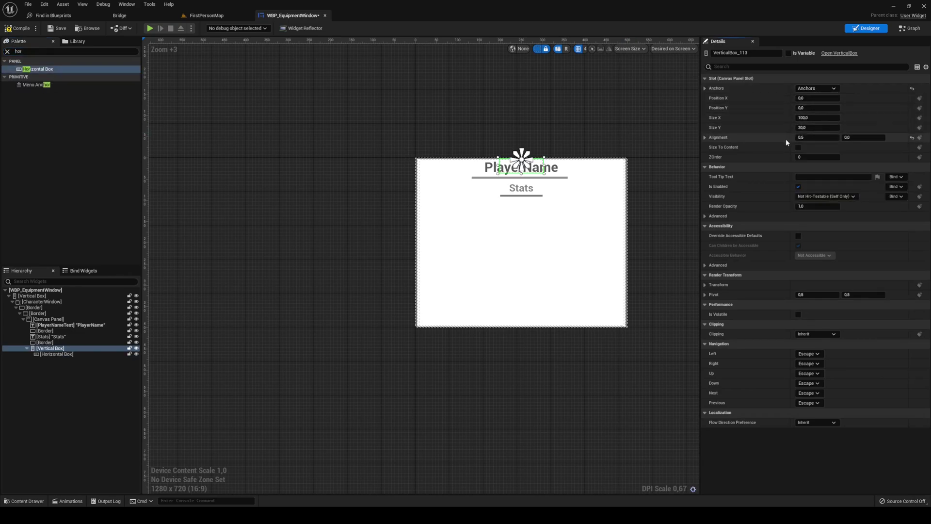
click(799, 147)
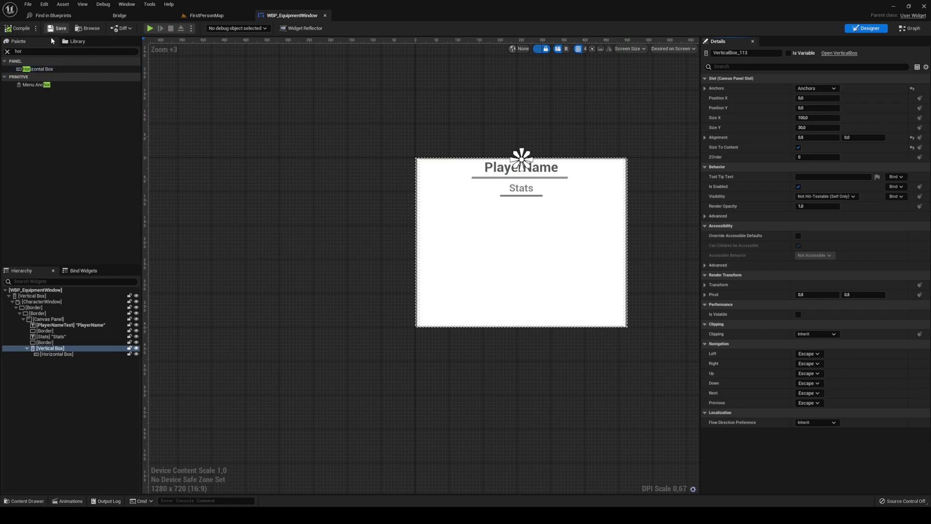
- Nest another Vertical Box inside the Horizontal Box
click(50, 354)
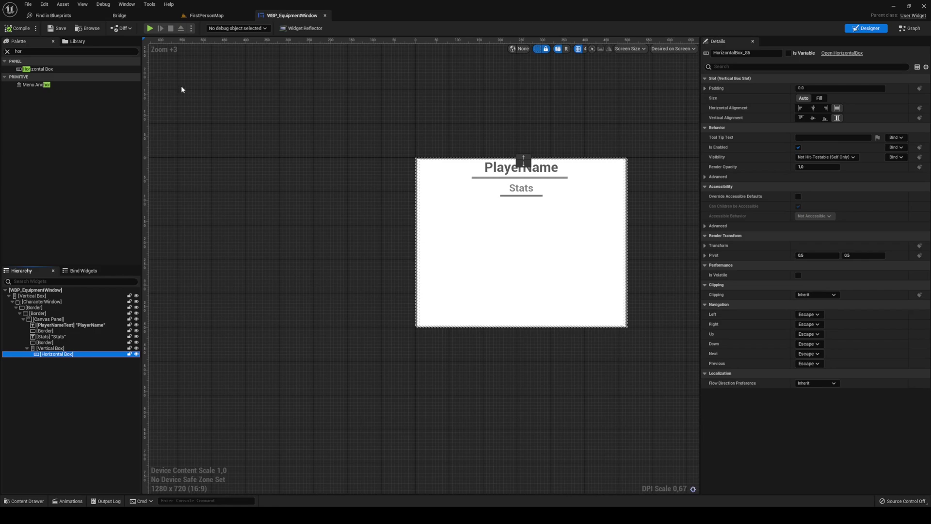
click(66, 51)
text(v)
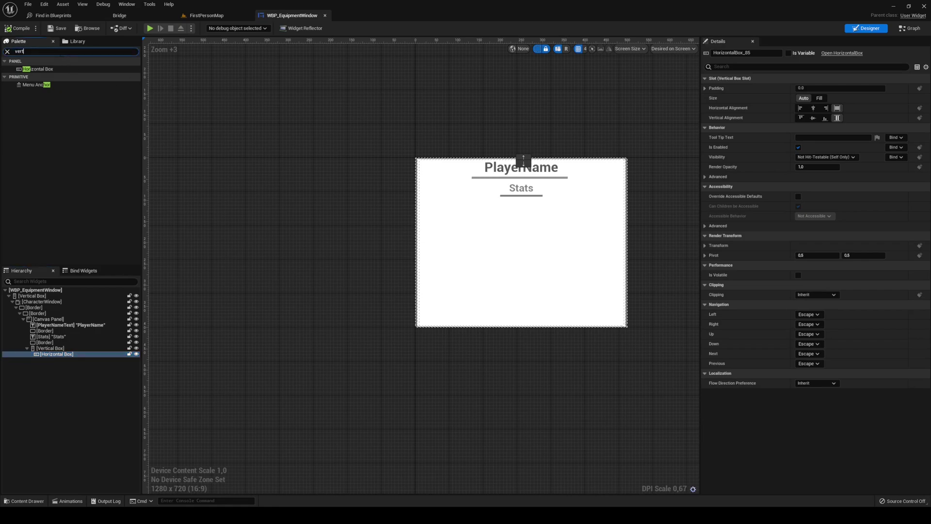
text(ert)
drag(35, 69, 50, 358)
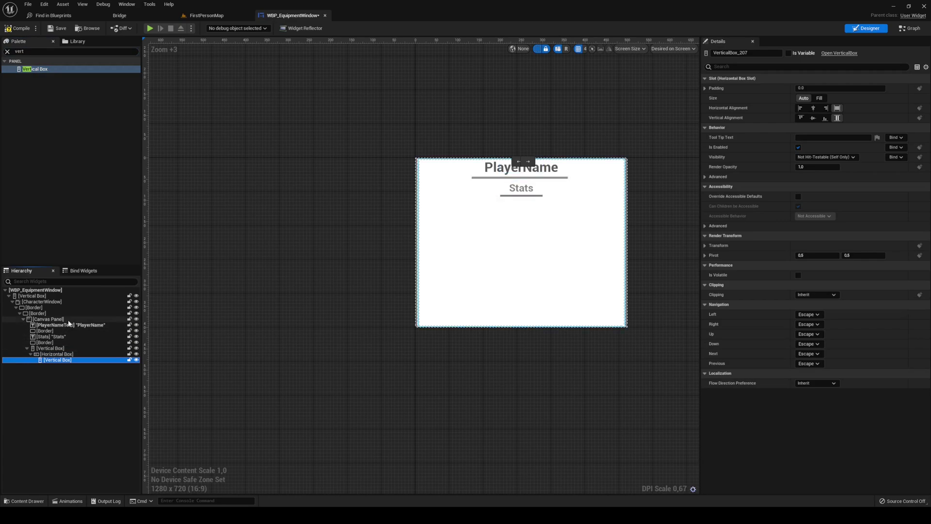
- Add a Text widget to the innermost Vertical Box, name it AttackPowerText and make it a variable
click(48, 52)
text(text)
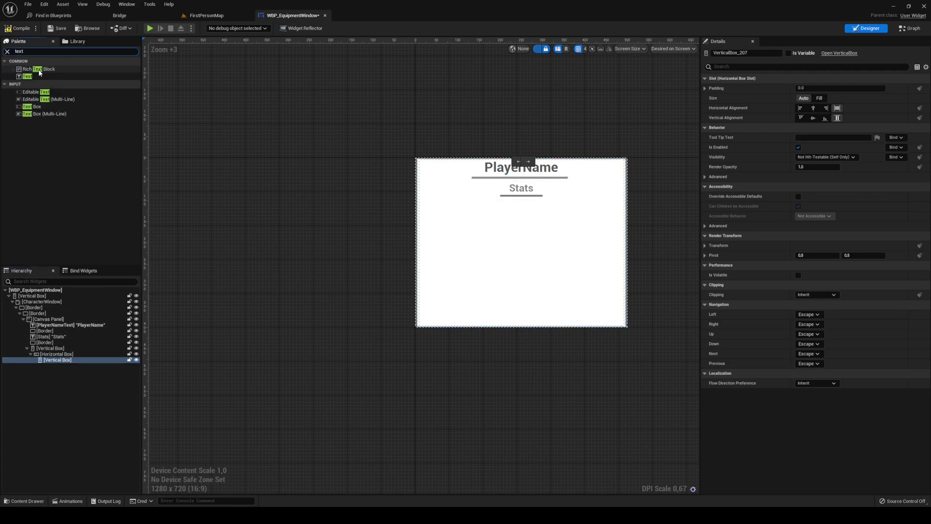
drag(37, 76, 57, 360)
click(744, 54)
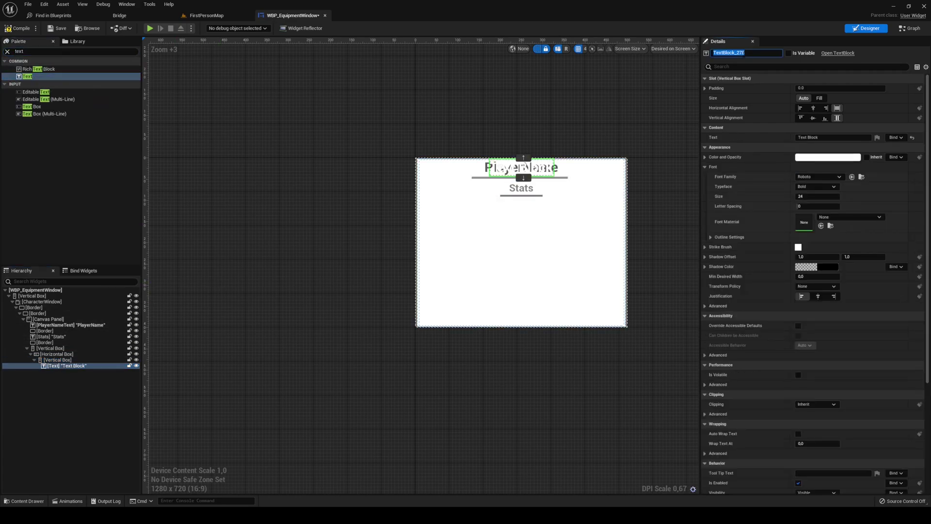
text(AttackPowerText)
click(789, 53)
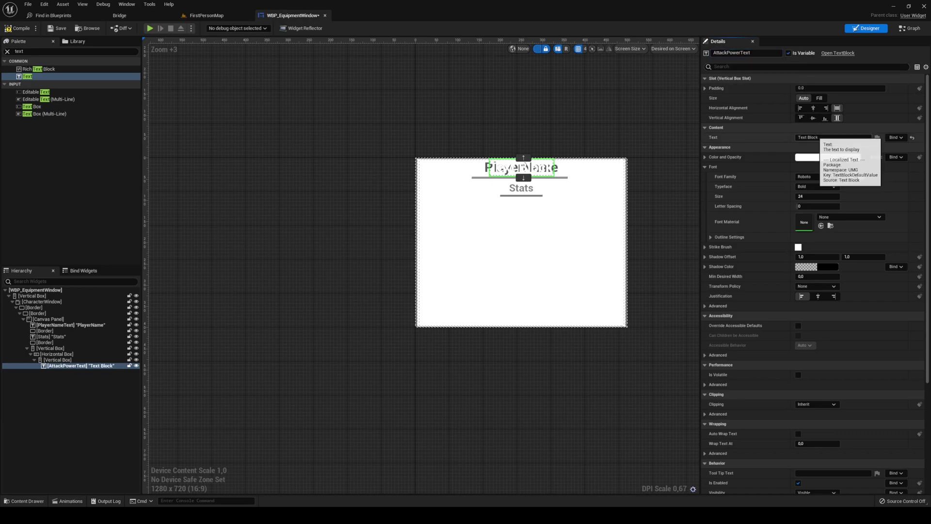
- Set AttackPowerText's content to "AttackPower: " with font size 14 and an opaque black shadow color
click(819, 138)
key(ctrl+a)
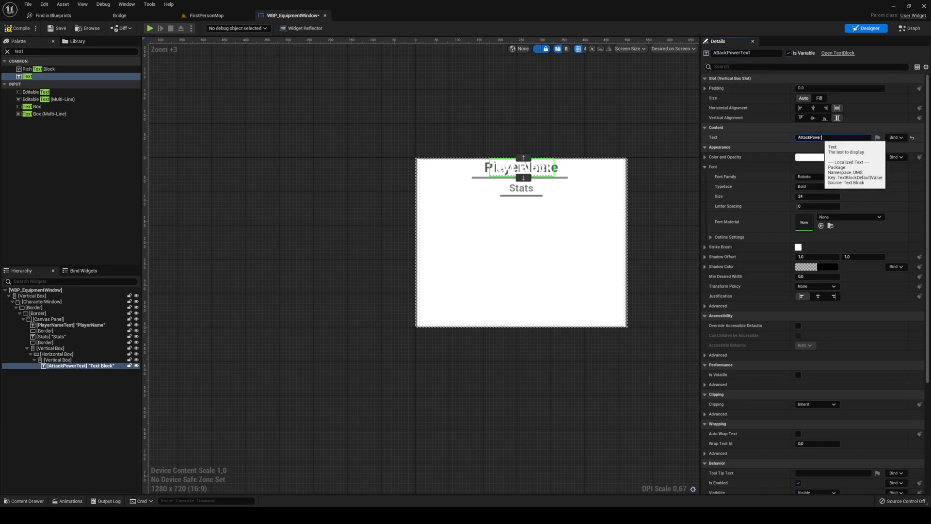
key(Return)
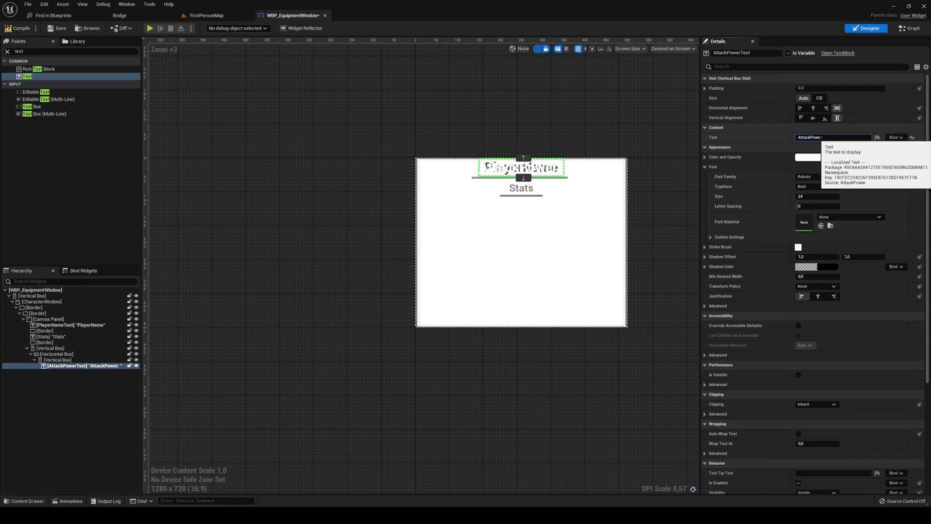
click(813, 196)
text(14)
key(Return)
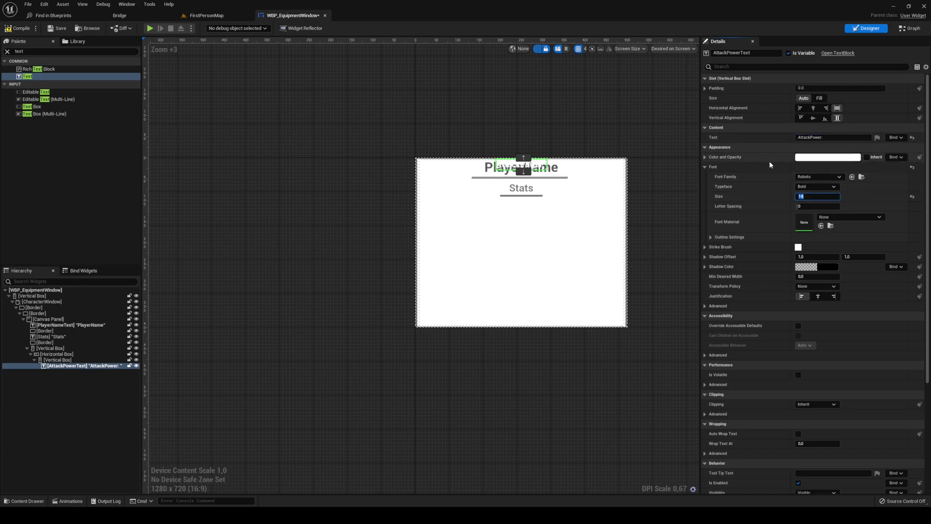
click(816, 268)
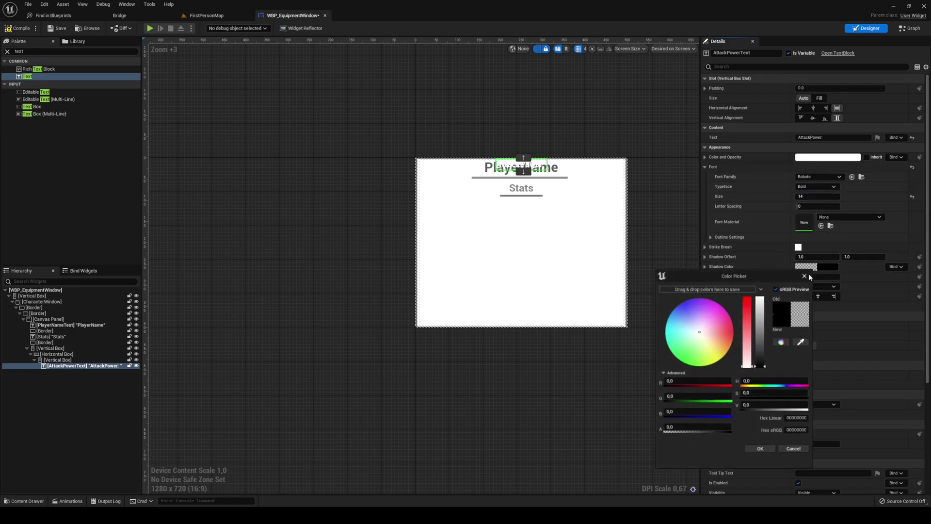
click(763, 452)
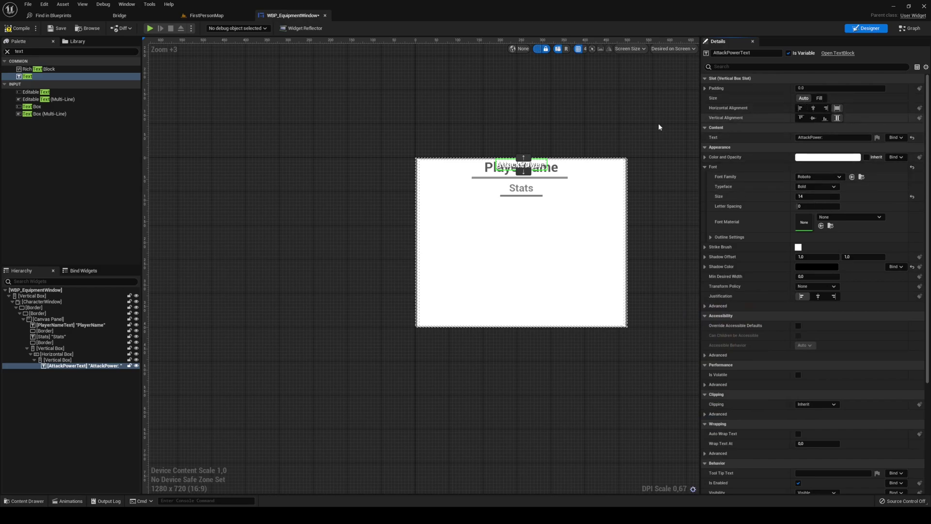
- Lower the outer Vertical Box below the Stats divider by reducing its Y alignment
click(59, 348)
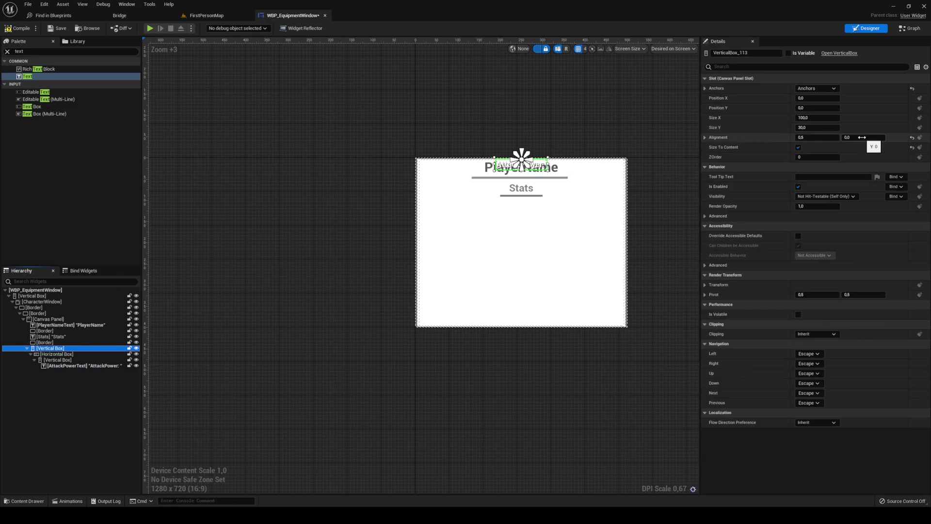
drag(862, 138, 839, 138)
- Set AttackPowerText's color to light grey with a value of about 0.51
click(521, 208)
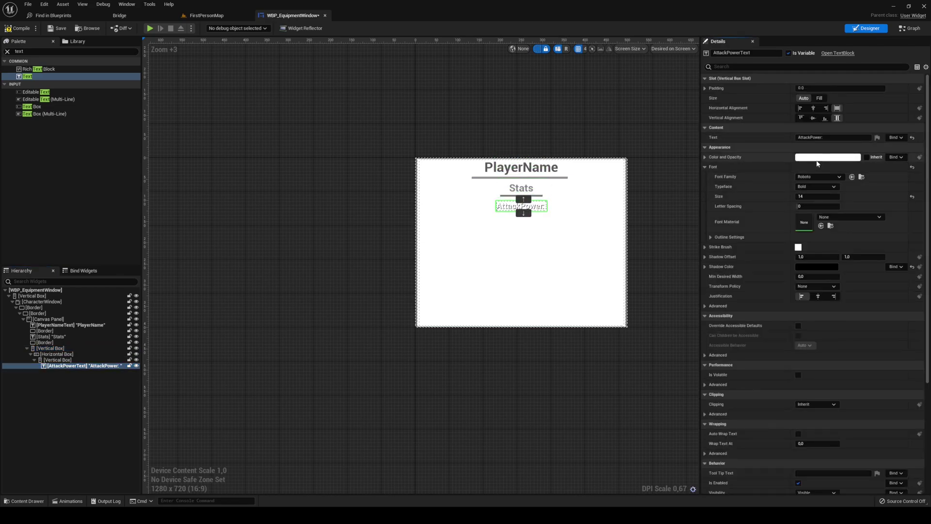
click(825, 157)
drag(761, 190, 759, 222)
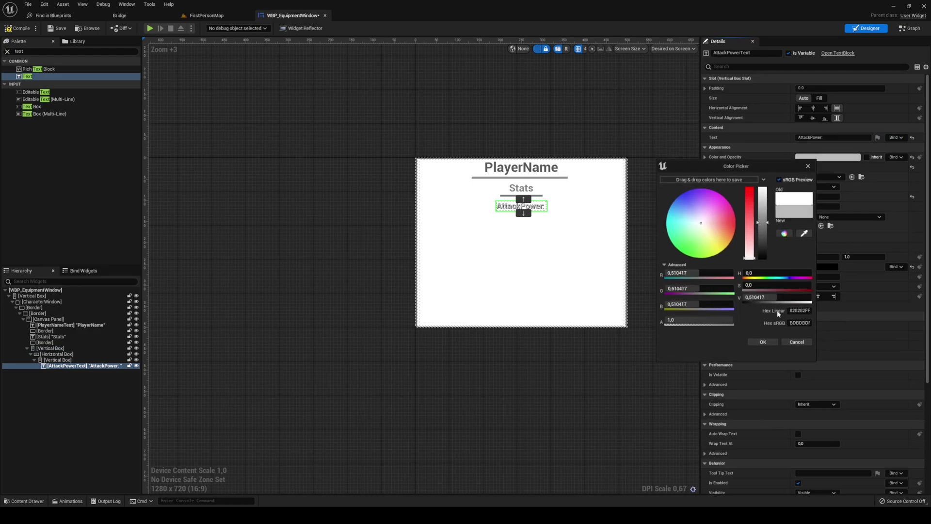
click(763, 343)
click(365, 135)
scroll(568, 185, up, 6)
right_drag(644, 274, 620, 290)
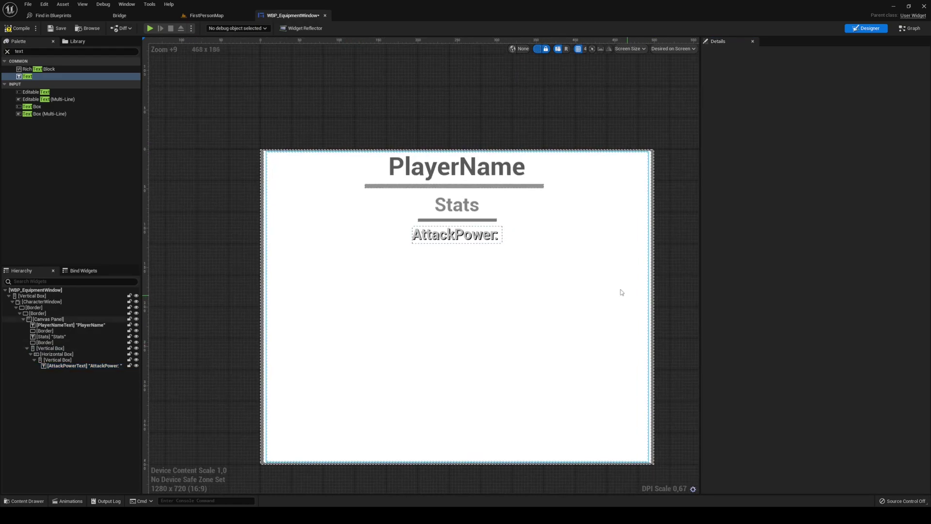
scroll(459, 230, down, 2)
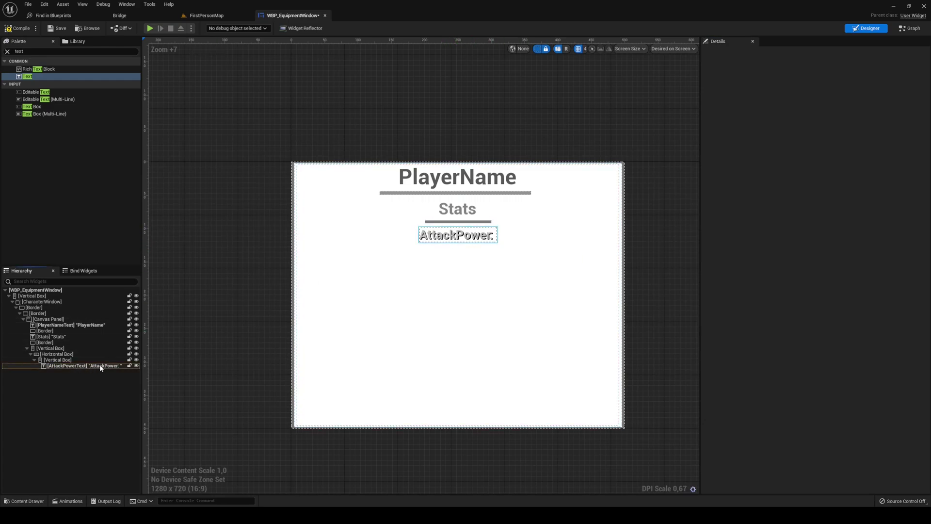
- Duplicate AttackPowerText as MagicPowerText ("Magic-Power: ") and Defense, and append 9999 to all three texts
click(79, 367)
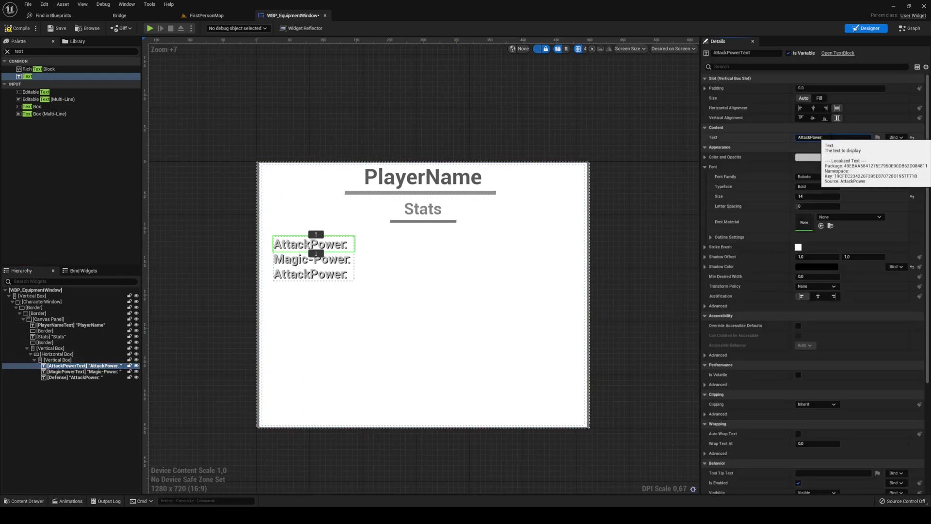
text(999)
key(Return)
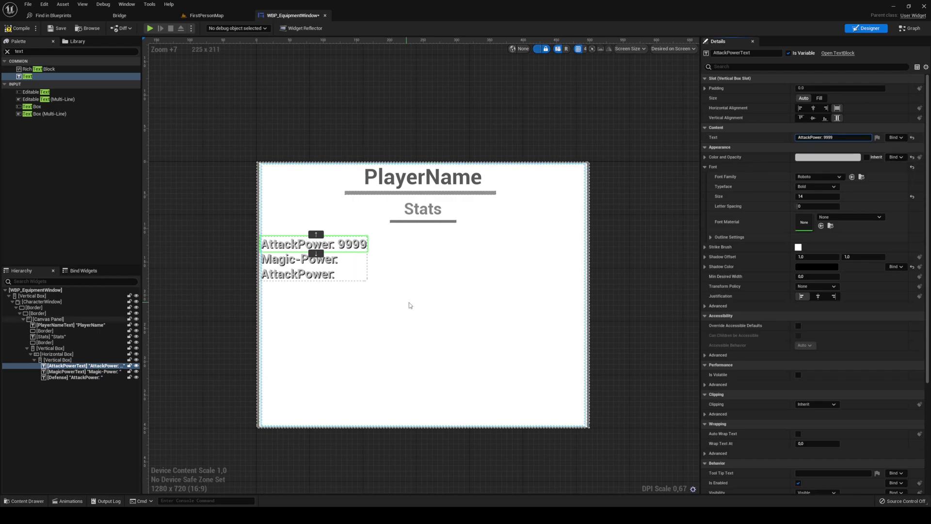
click(104, 371)
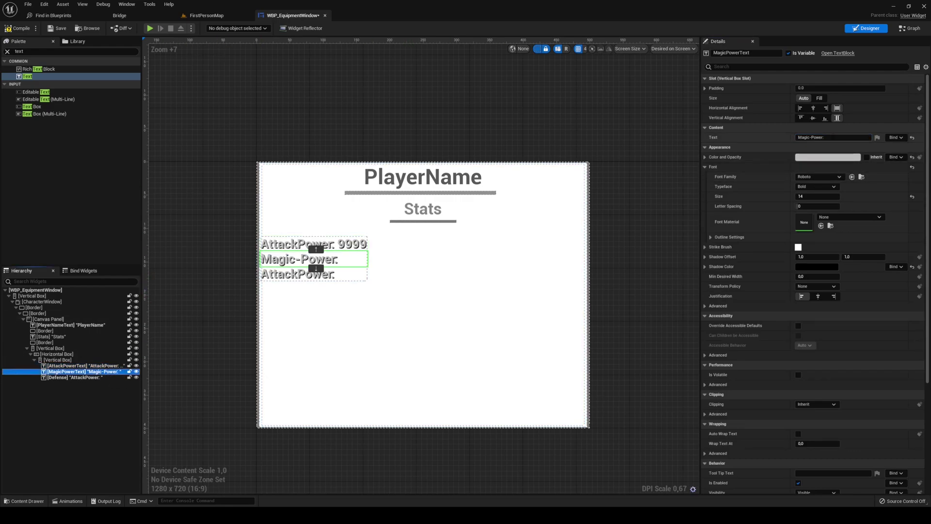
text(99)
key(Return)
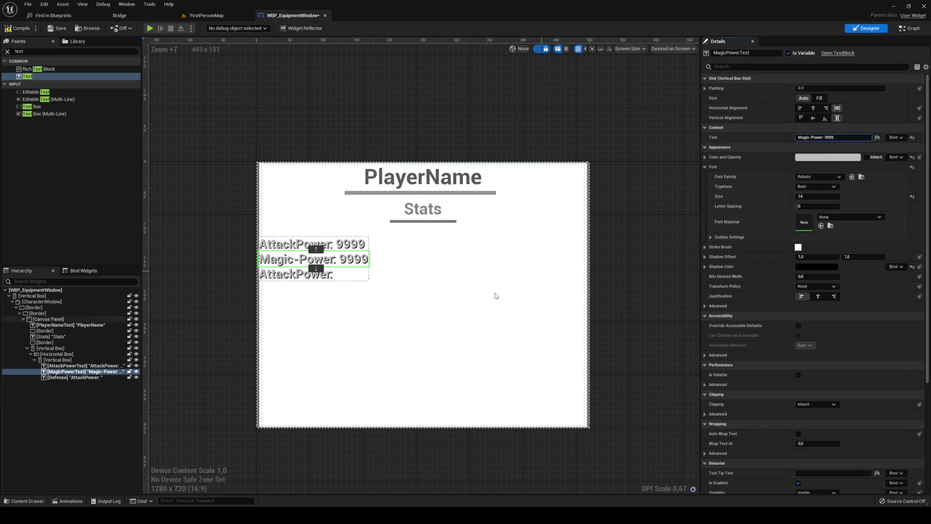
click(93, 377)
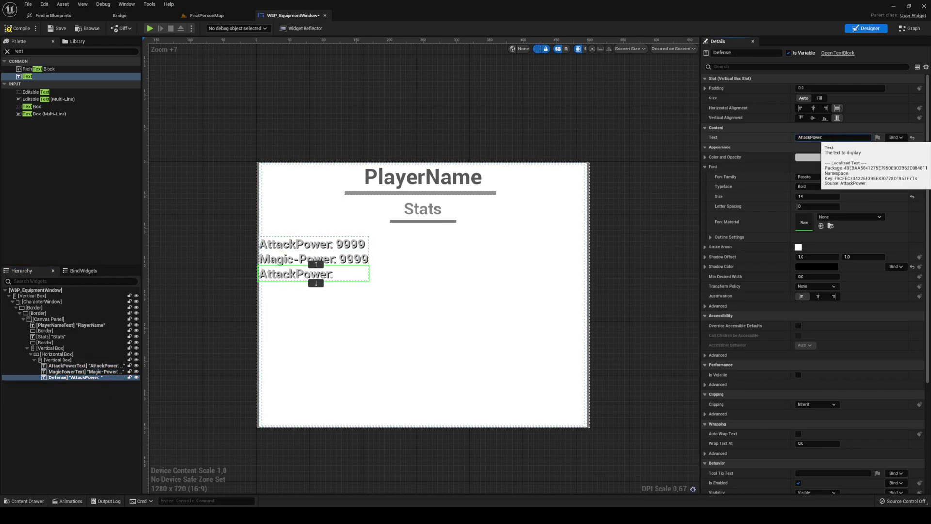
- Duplicate the inner Vertical Box holding the three stat texts to create a second column
right_click(65, 360)
click(92, 398)
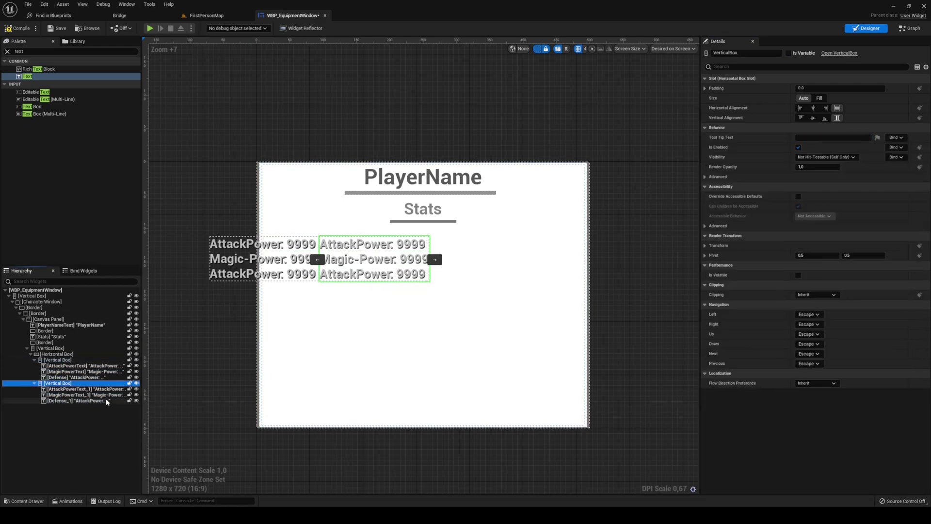
- Anchor the outer Vertical Box at the centre with matching alignment and position, and adjust its Y alignment to place it just below the Stats divider
click(314, 267)
click(819, 88)
ctrl+shift+click(835, 104)
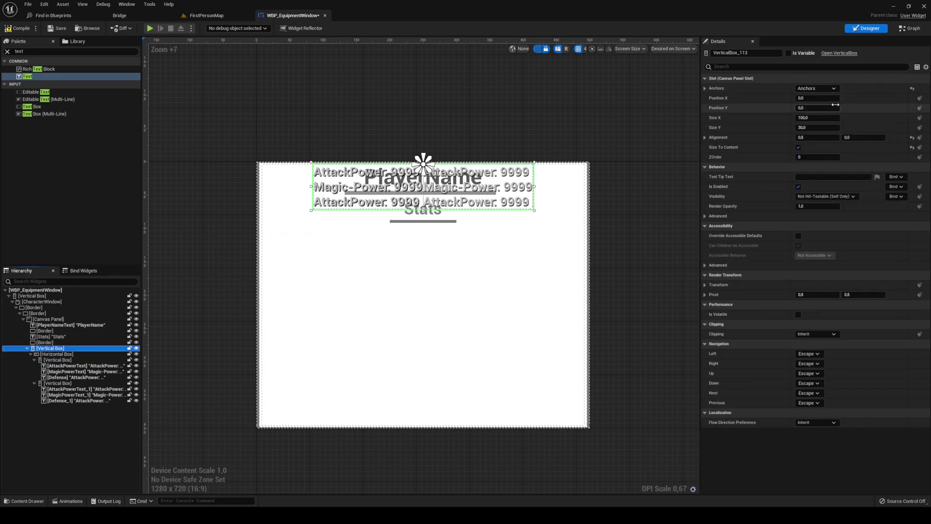
click(832, 93)
ctrl+shift+click(838, 123)
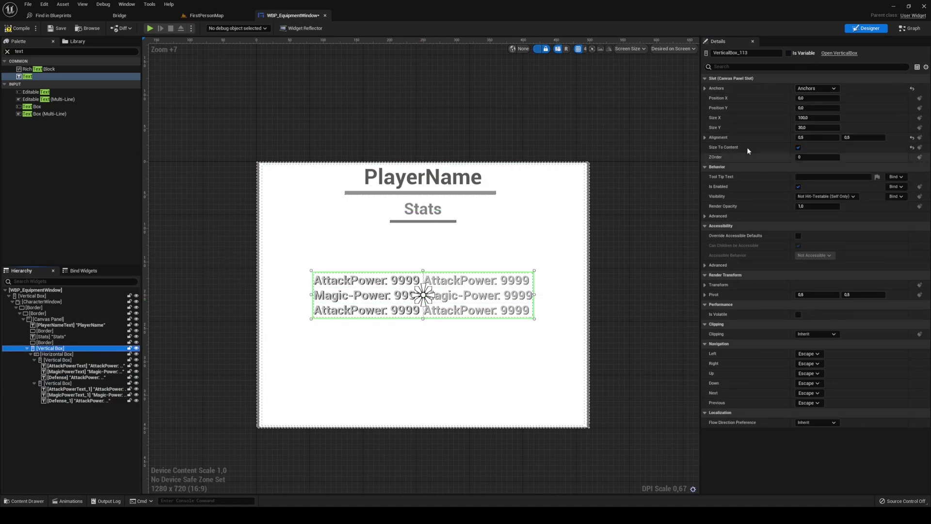
drag(847, 137, 873, 137)
- Rename the second column's texts StrengthText, AgilityText and IntellectText, reading "Strength: 9999", "Agility: 9999" and "Intellect: 9999"
click(81, 390)
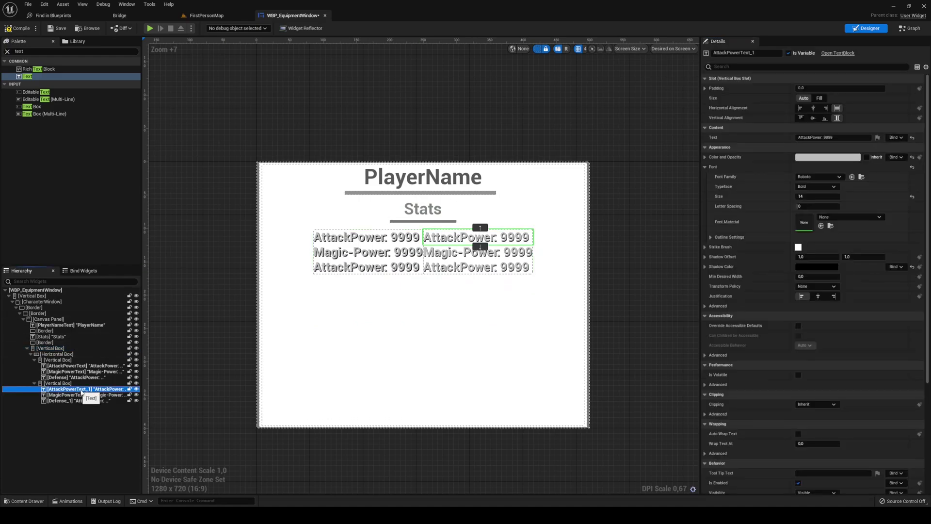
click(771, 53)
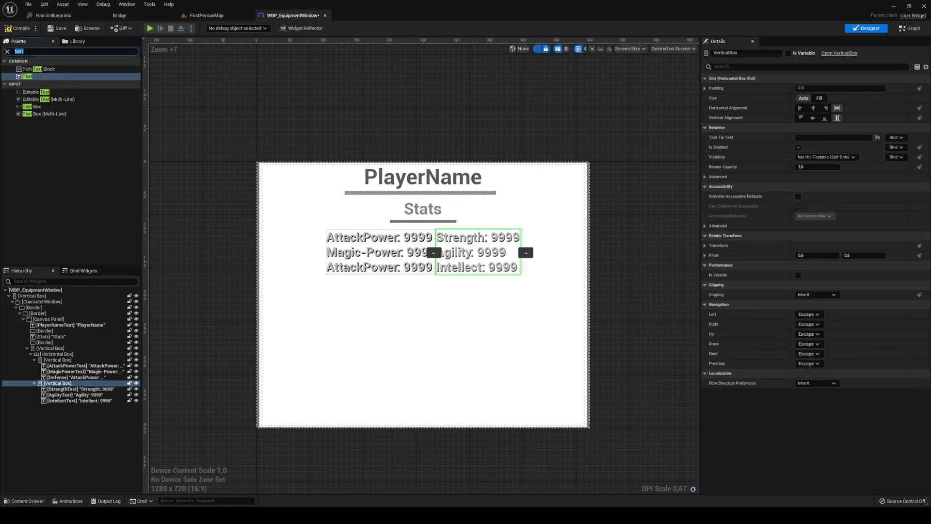
- Insert a Spacer between the two stat columns, widened until they reach the panel's sides, and compile the widget
text(spac)
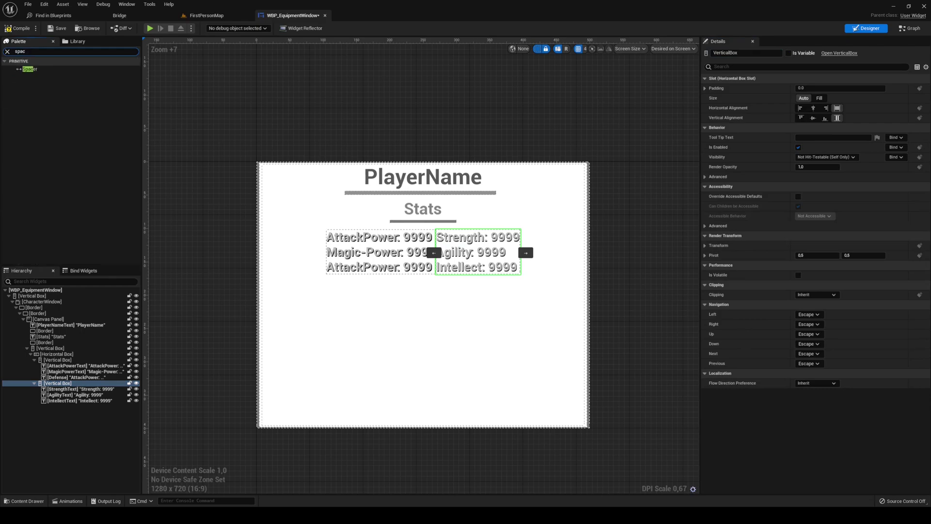
drag(28, 70, 55, 385)
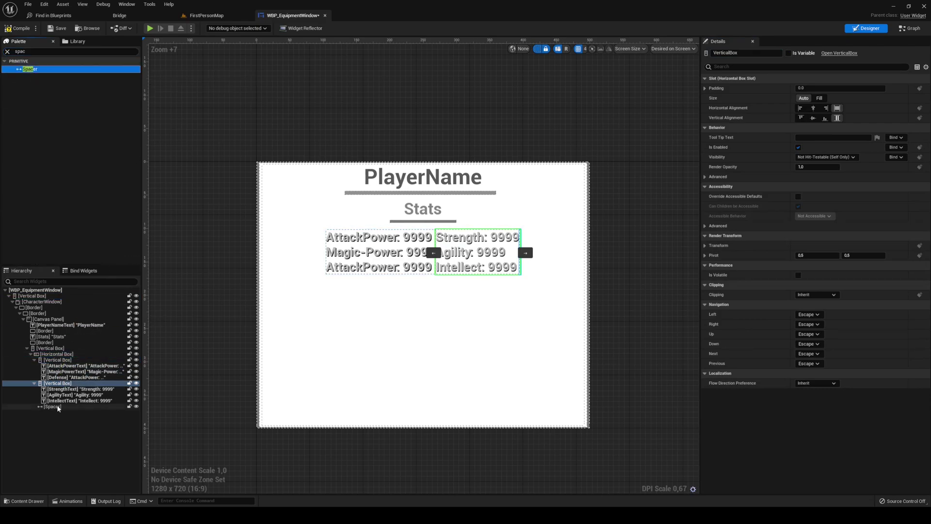
click(517, 252)
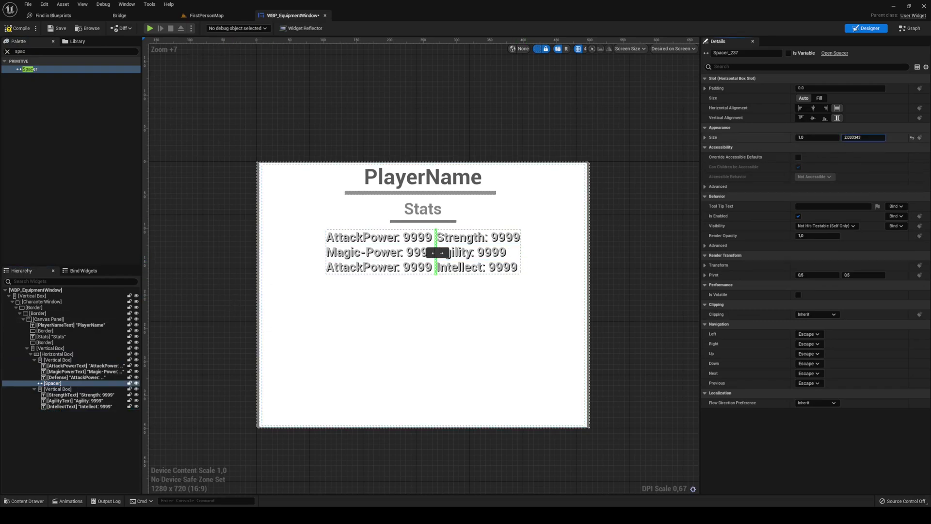
key(ctrl+z)
drag(811, 138, 868, 139)
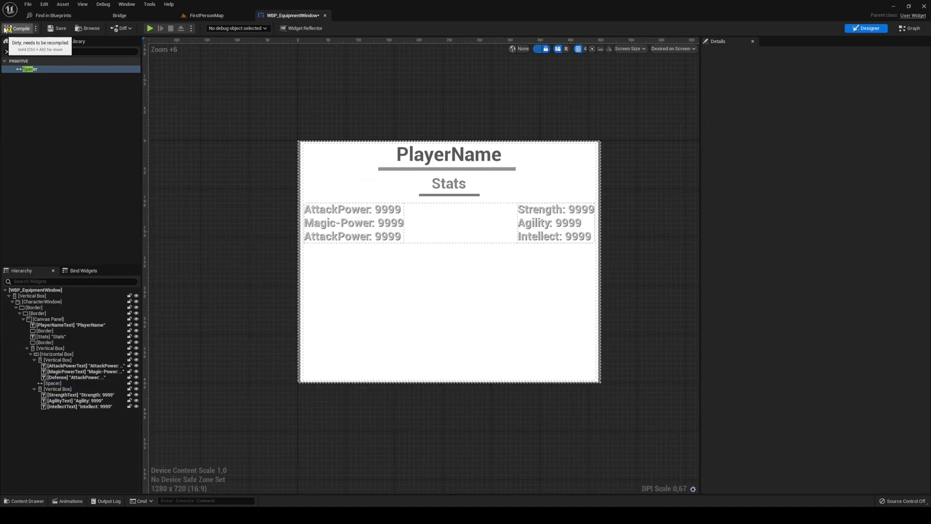
click(6, 29)
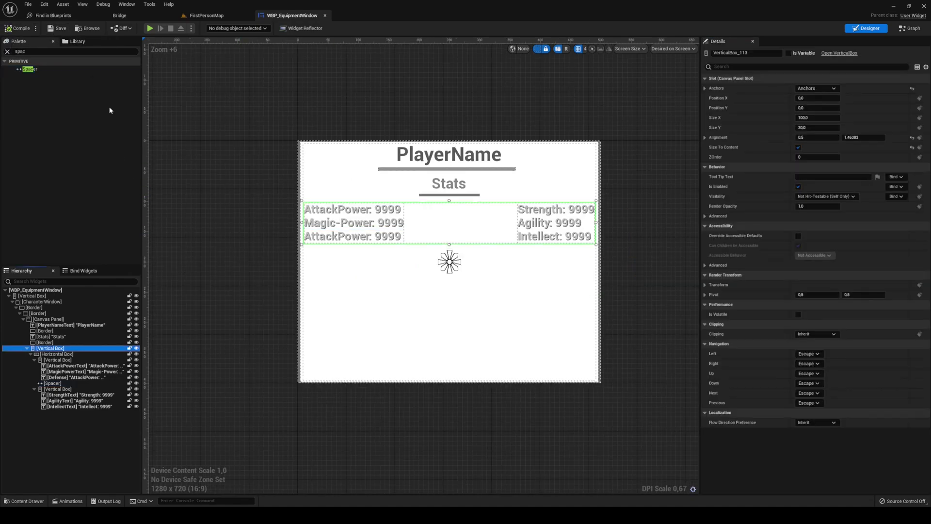
- Add a Size Box to the Canvas Panel, anchored at the centre with matching alignment and position, and enable its width and height overrides
click(62, 51)
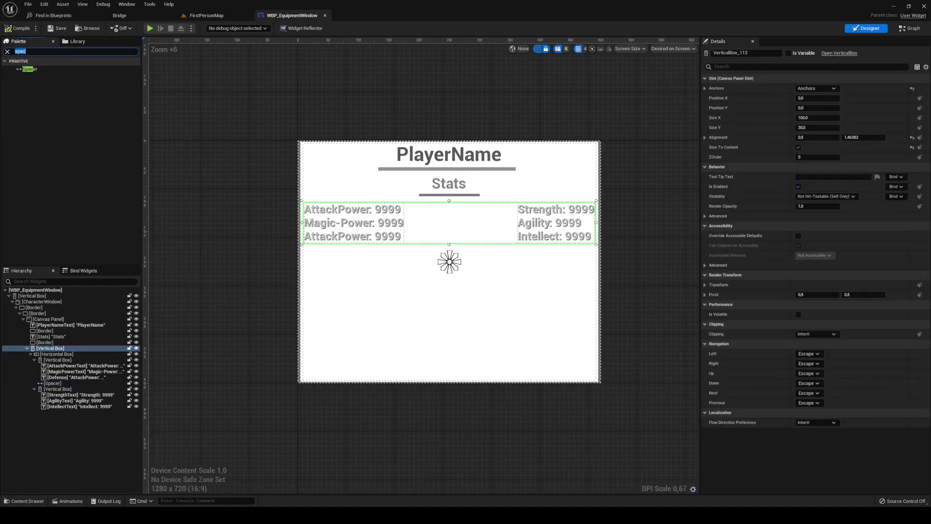
drag(33, 68, 68, 320)
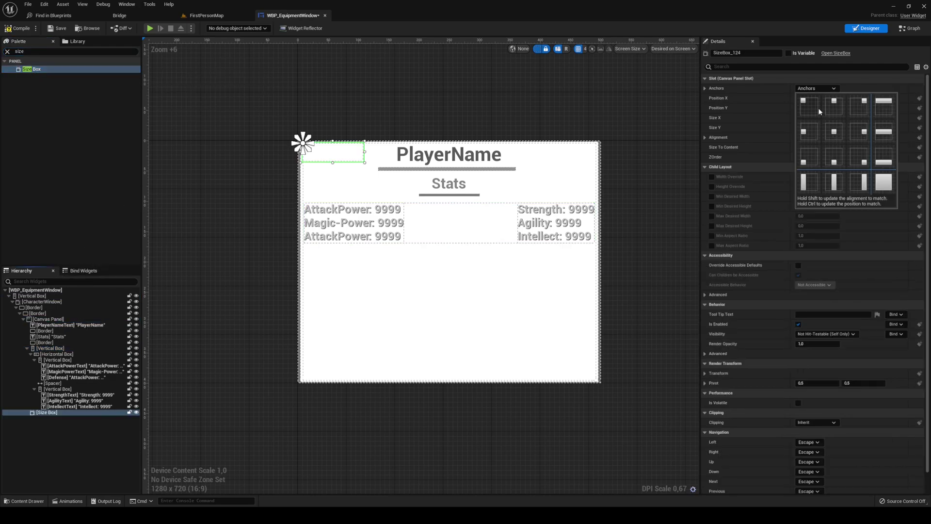
click(712, 176)
click(711, 186)
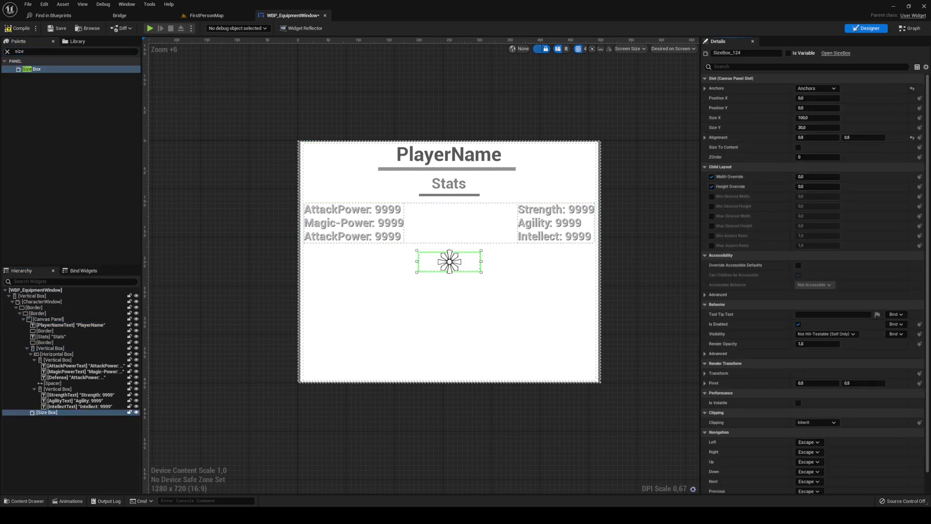
- Set the Size Box's width override to 128 and height override to 256, and enable Size To Content
click(811, 176)
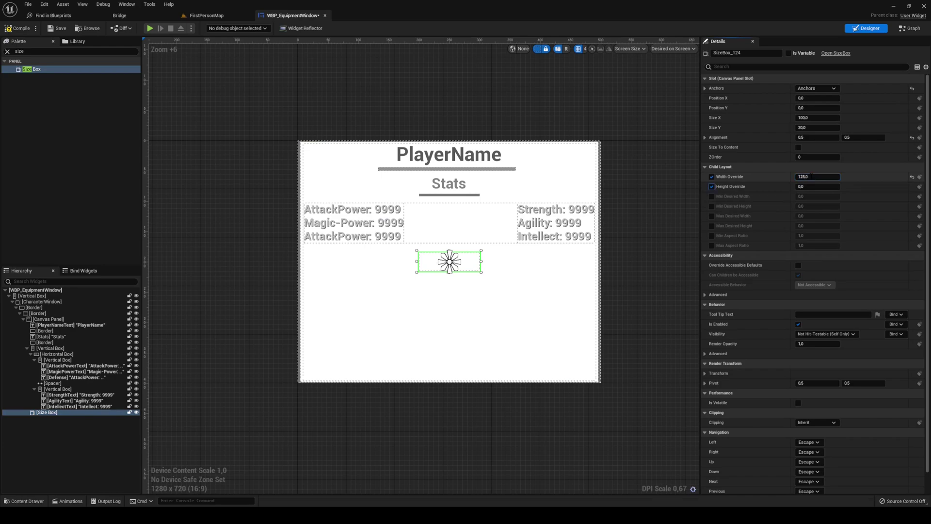
text(256)
key(Return)
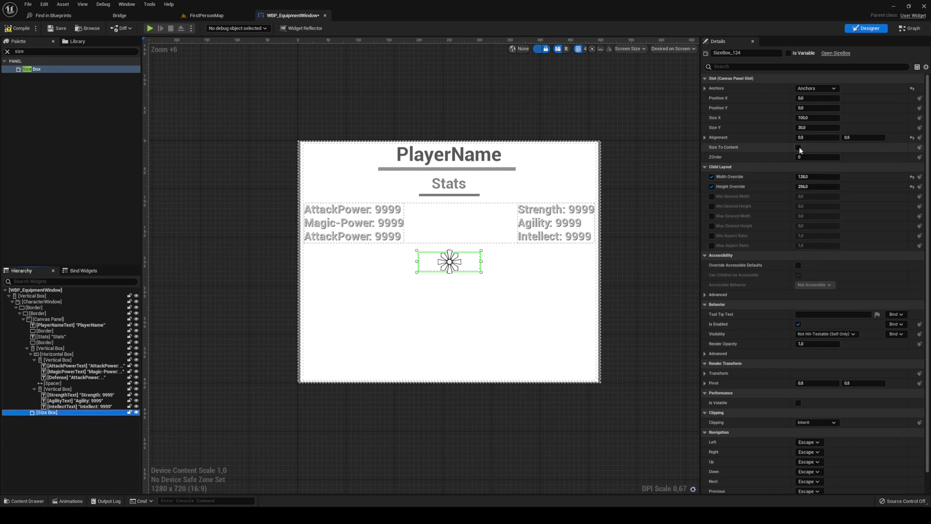
click(798, 147)
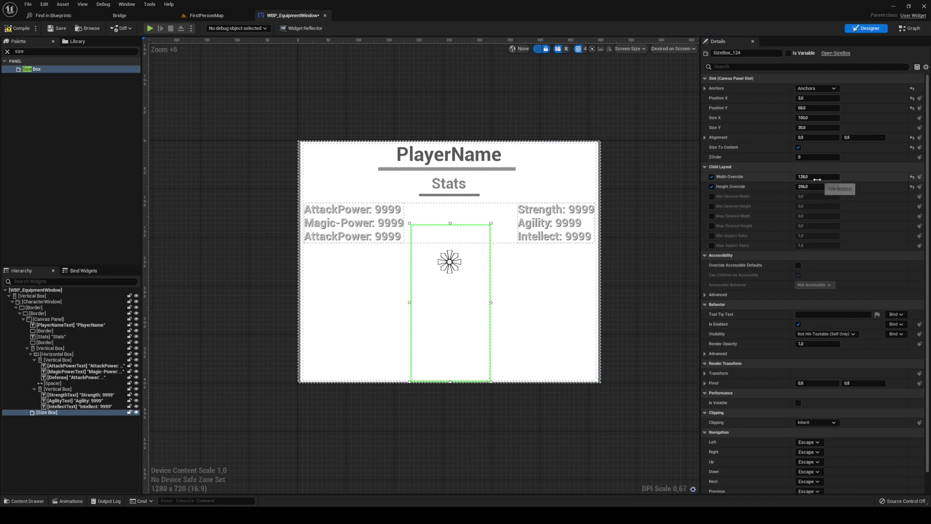
- Widen the Size Box and position it between the stat columns, reaching down to the panel's lower edge
drag(817, 180, 838, 180)
drag(454, 277, 461, 286)
click(620, 207)
scroll(617, 207, down, 3)
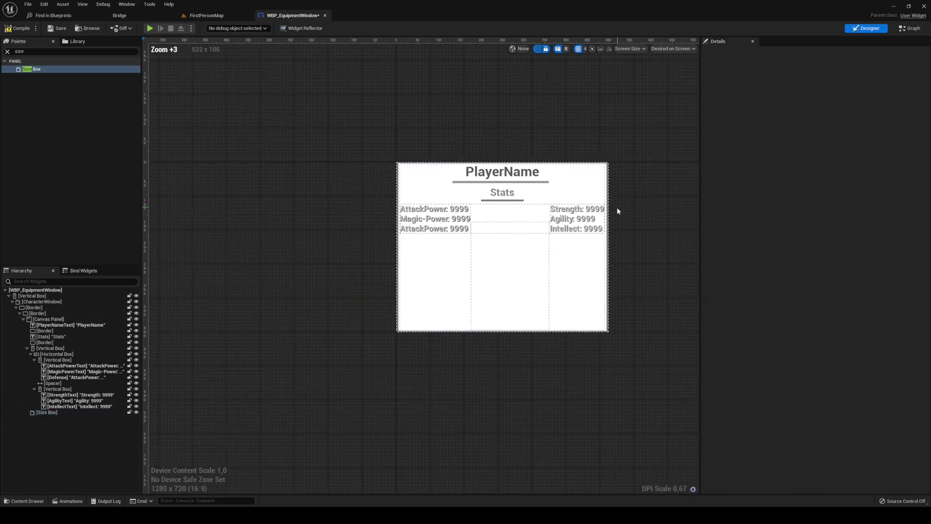
- Compile and save the equipment window widget, and select the central Size Box
scroll(544, 266, up, 3)
click(521, 280)
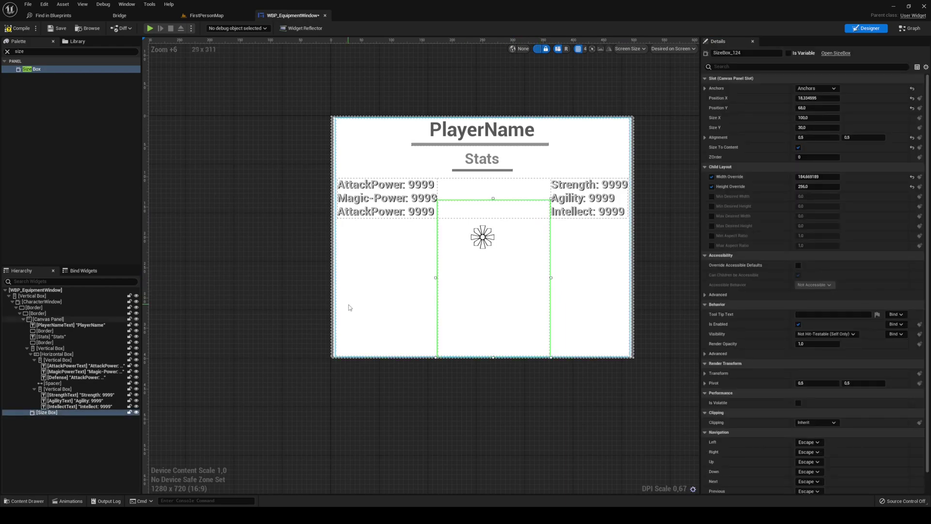
click(166, 402)
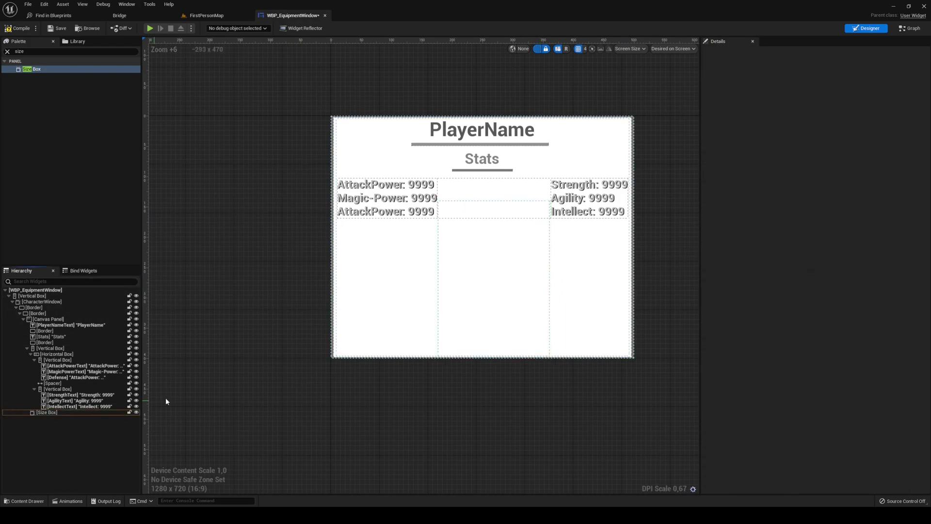
click(11, 27)
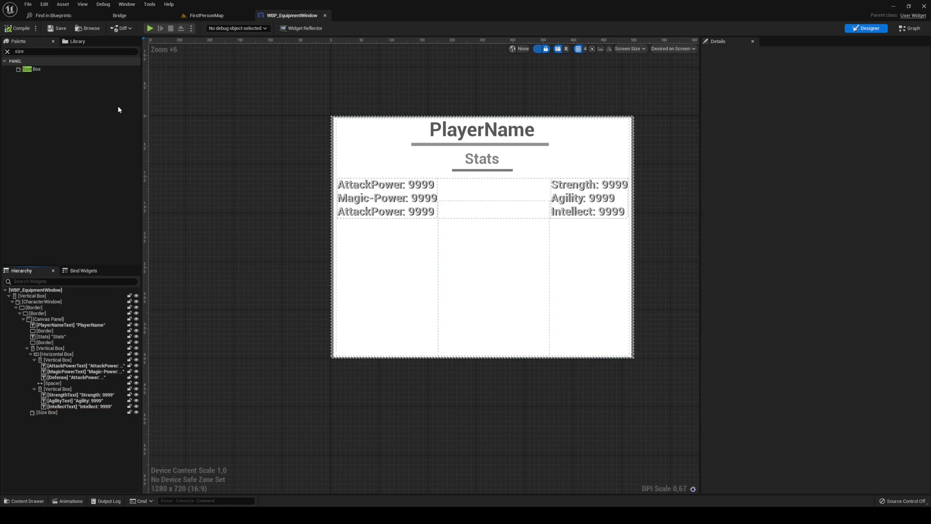
click(479, 272)
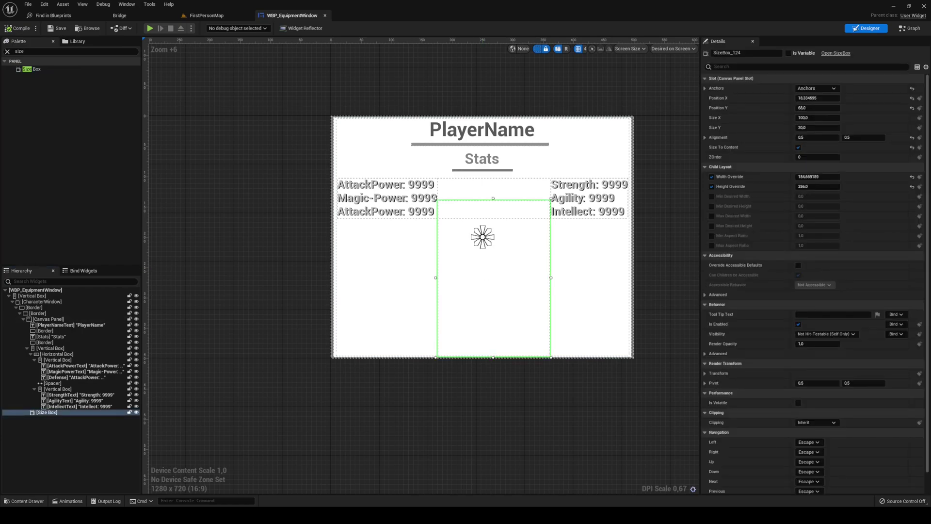
- Create a Widget Blueprint named WBP_PlayerCamera in the Inventory's Equipment folder and open it
key(ctrl+space)
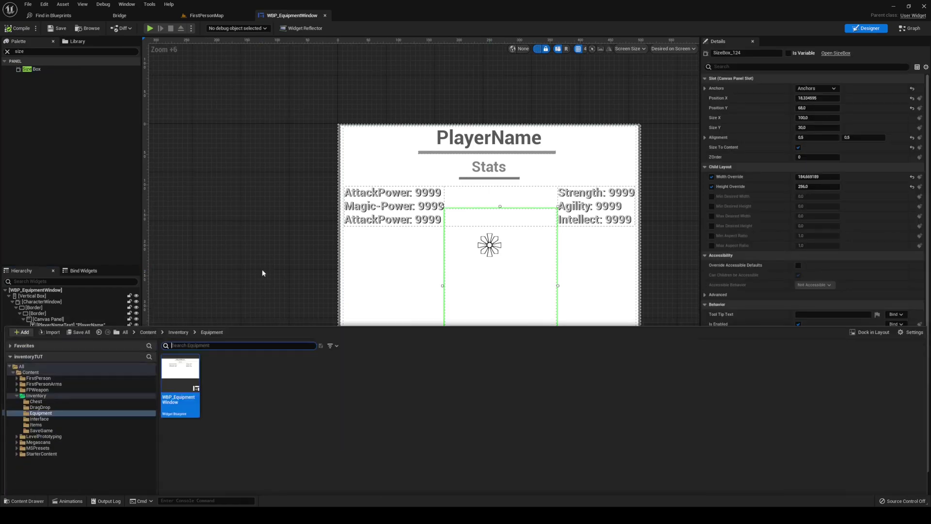
right_click(410, 418)
mouse_move(485, 400)
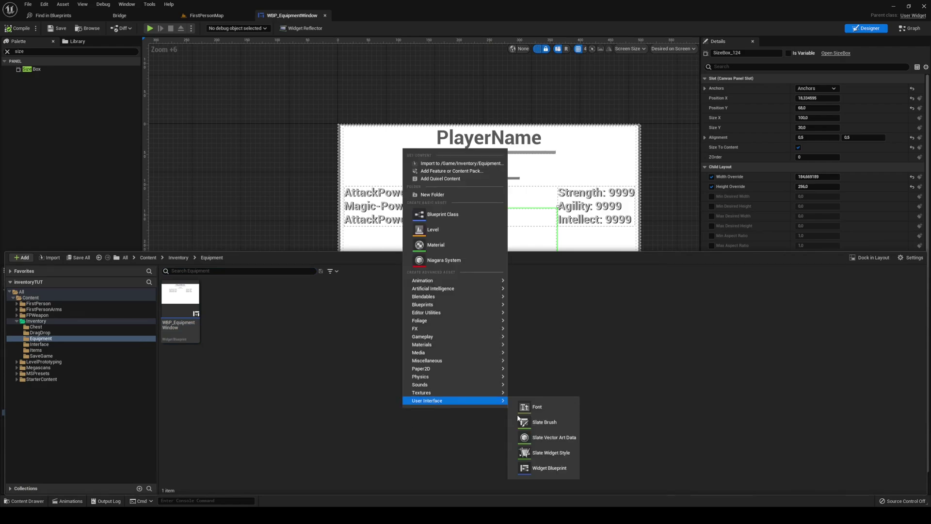
click(558, 469)
click(391, 186)
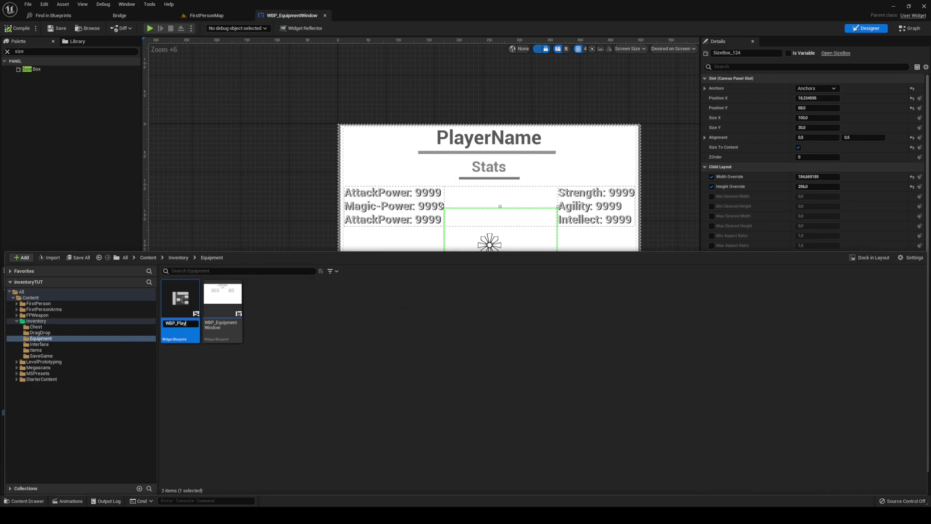
key(Return)
key(Return)
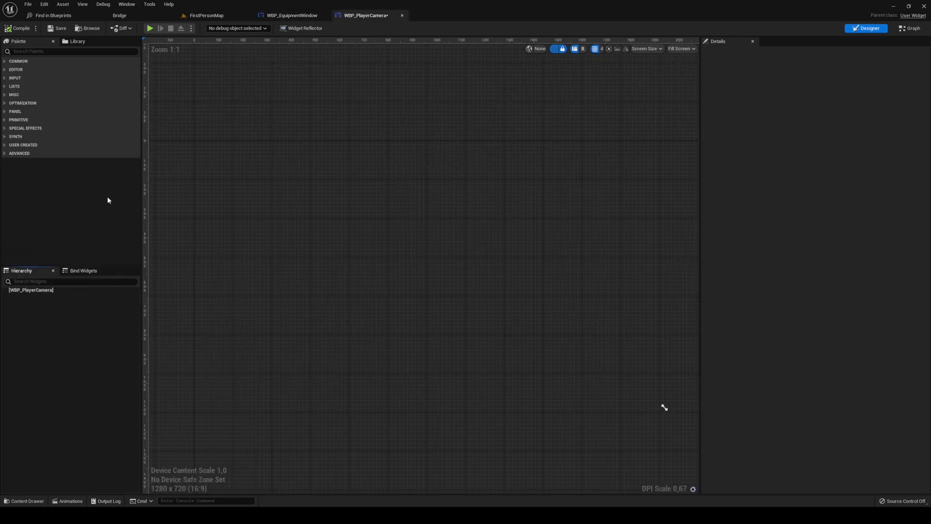
- Open the BP_FirstPersonCharacter blueprint from the level and show its component viewport
click(204, 20)
key(s)
right_drag(406, 130, 361, 145)
key(ctrl+space)
click(151, 320)
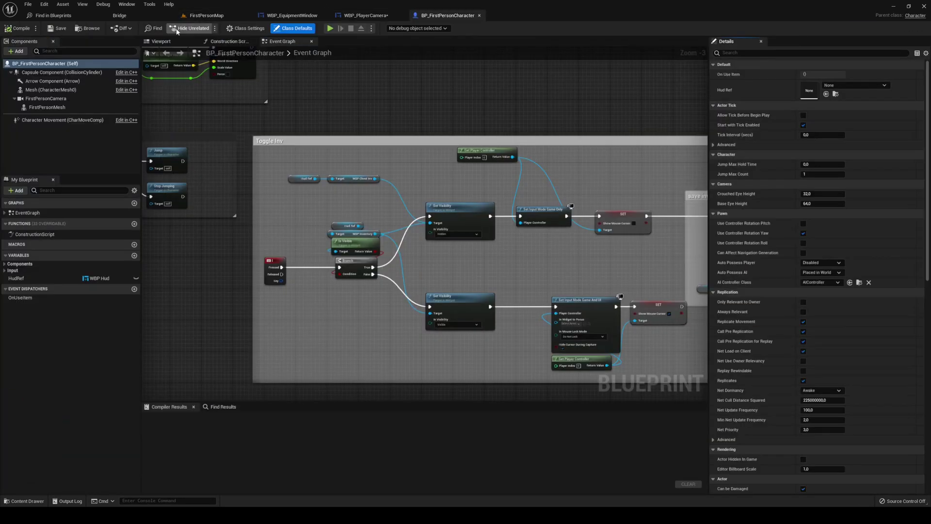
click(162, 43)
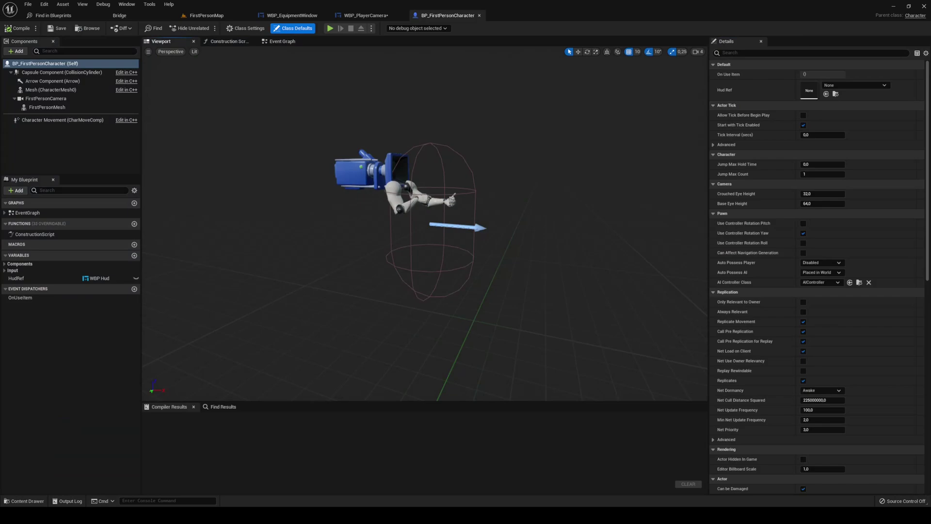
- Add a Scene Capture Component 2D to the first-person character, keeping the default name
click(18, 51)
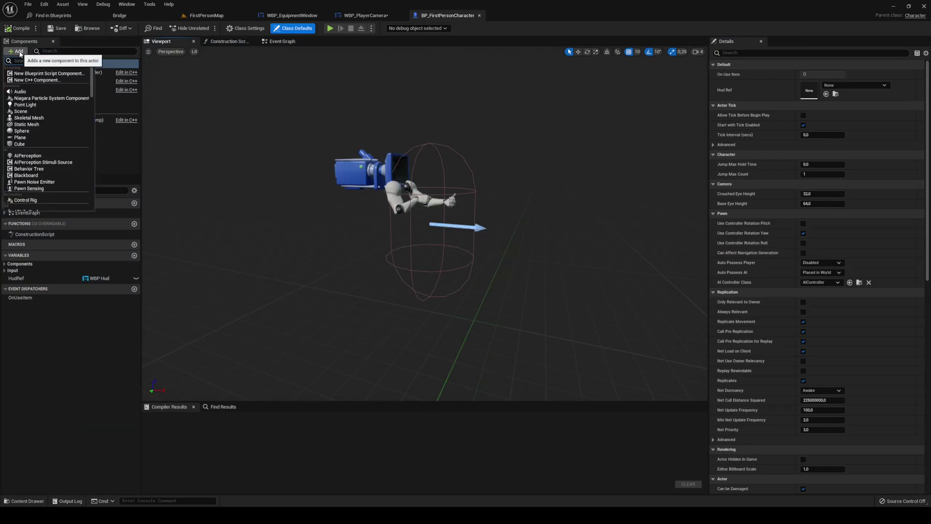
text(scene)
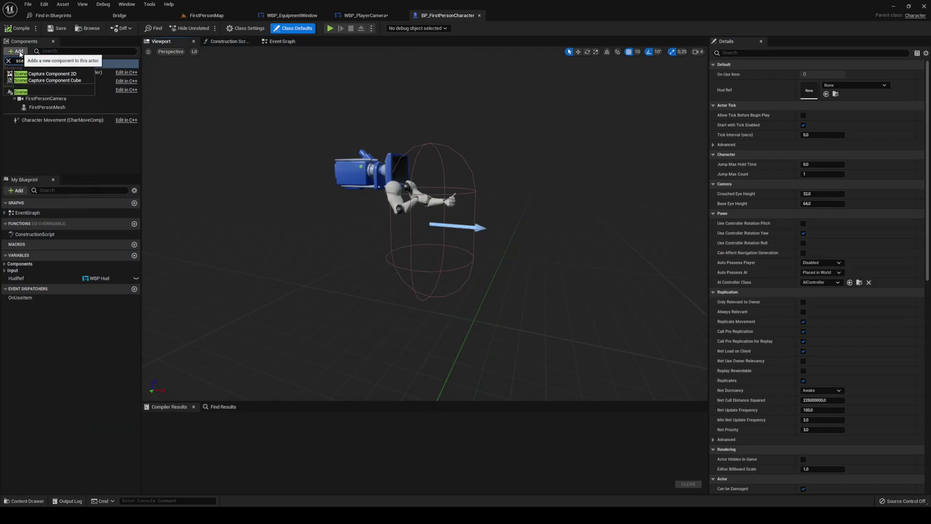
click(57, 75)
key(Return)
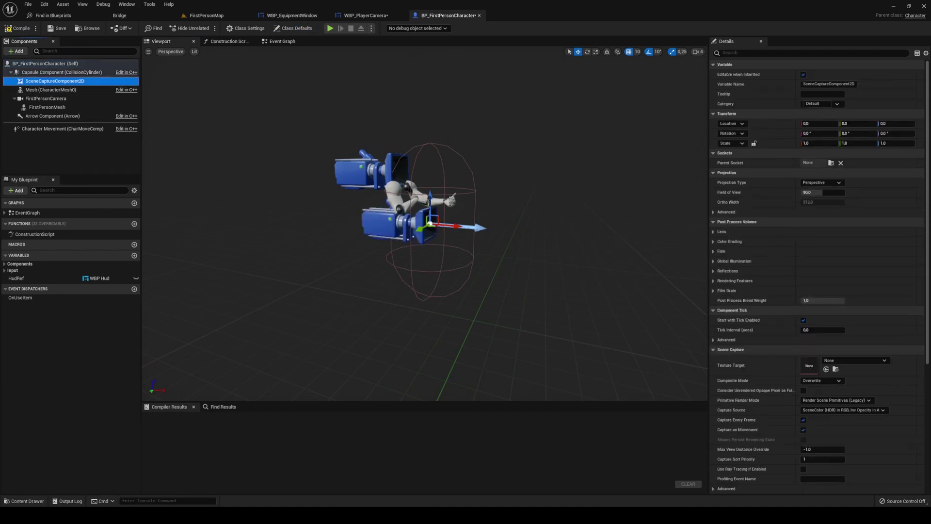
- Move the scene capture in front of the character to about X 320, Z 60 and turn it about 180° to face the character
right_drag(427, 272, 446, 274)
drag(437, 219, 672, 236)
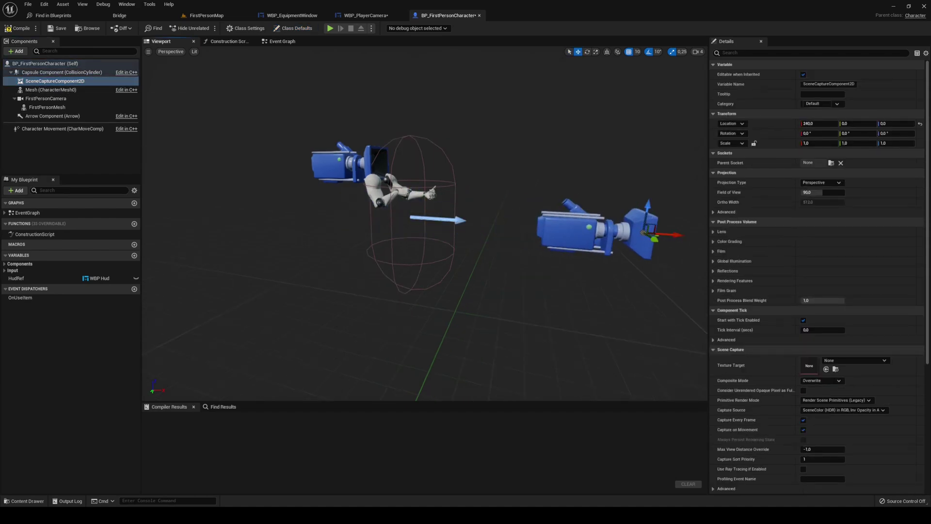
right_drag(582, 256, 616, 261)
key(e)
drag(446, 238, 476, 227)
key(w)
right_drag(474, 219, 475, 216)
drag(449, 168, 449, 135)
right_drag(449, 134, 455, 169)
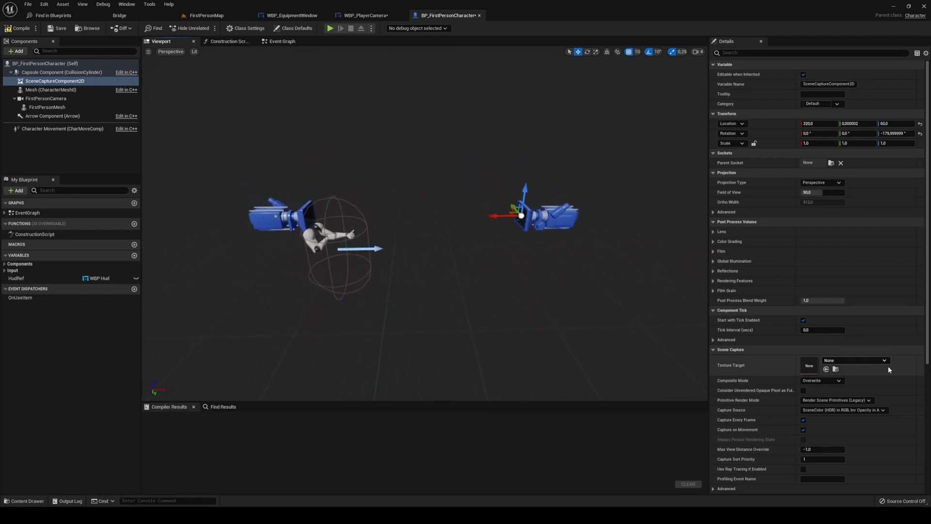
- Create a render target named NewTextureRenderTarget2D in the Content folder as the scene capture's Texture Target
click(834, 362)
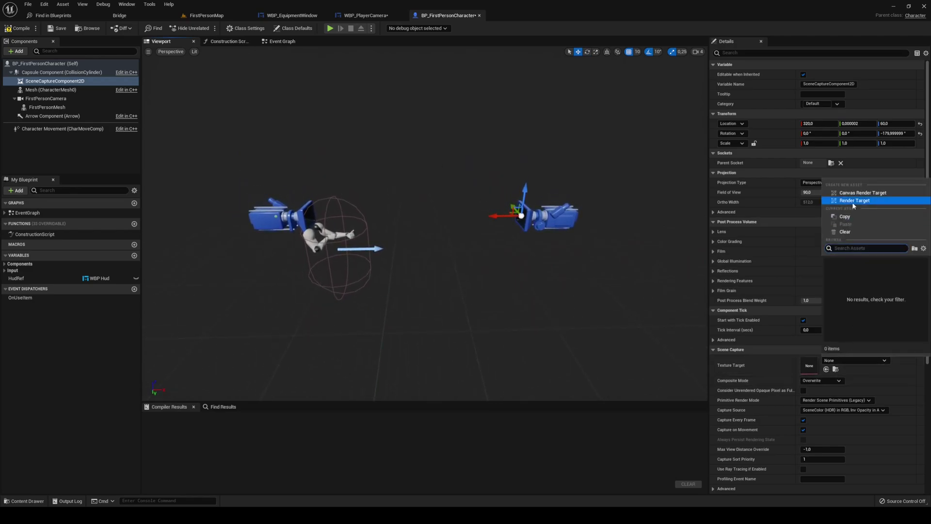
click(853, 201)
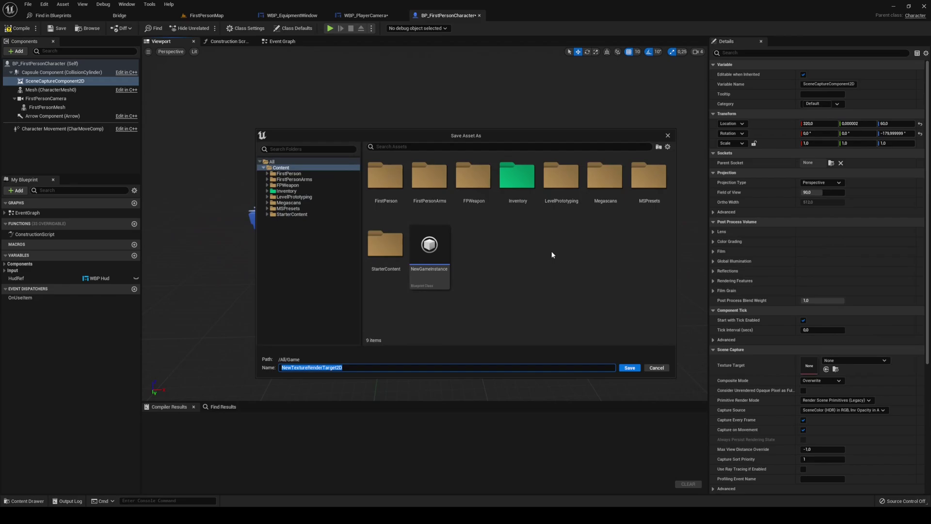
key(Return)
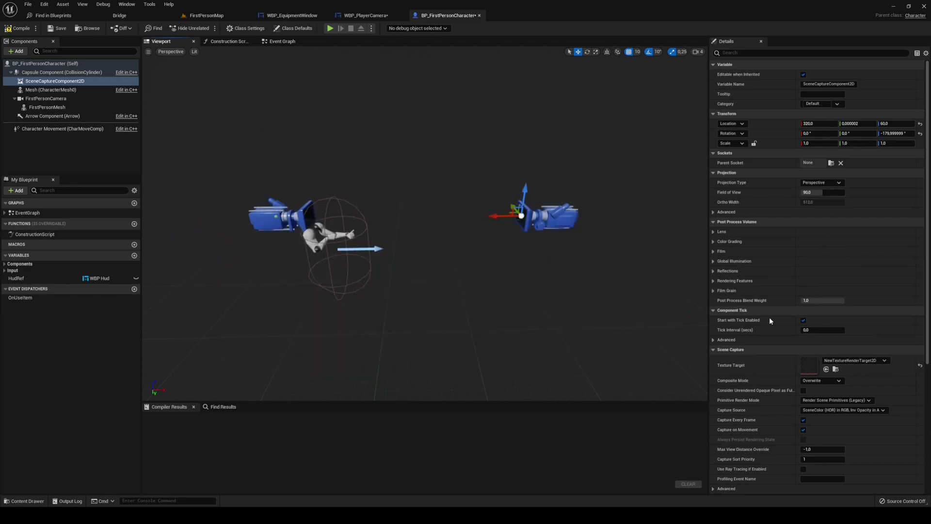
- Open NewTextureRenderTarget2D and set its Size X and Size Y to 512
click(836, 369)
double_click(554, 306)
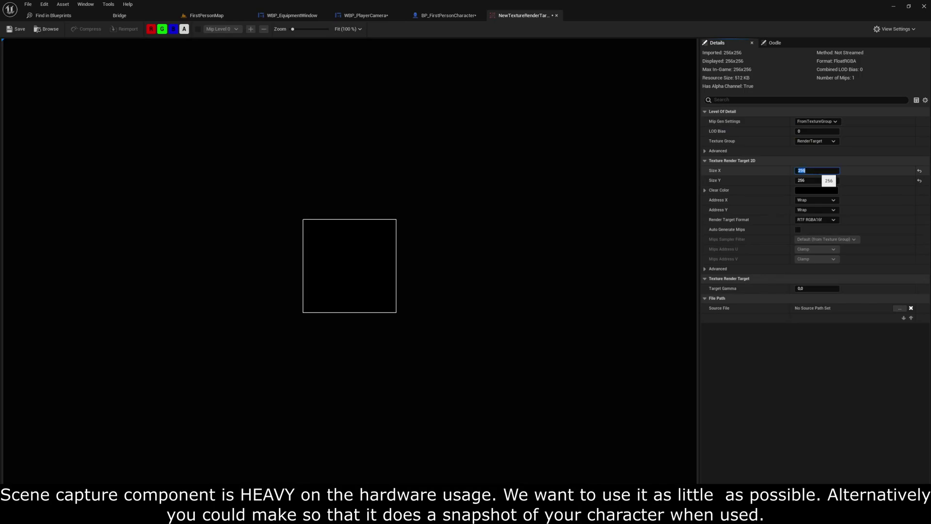
text(512)
key(Tab)
text(512)
key(Return)
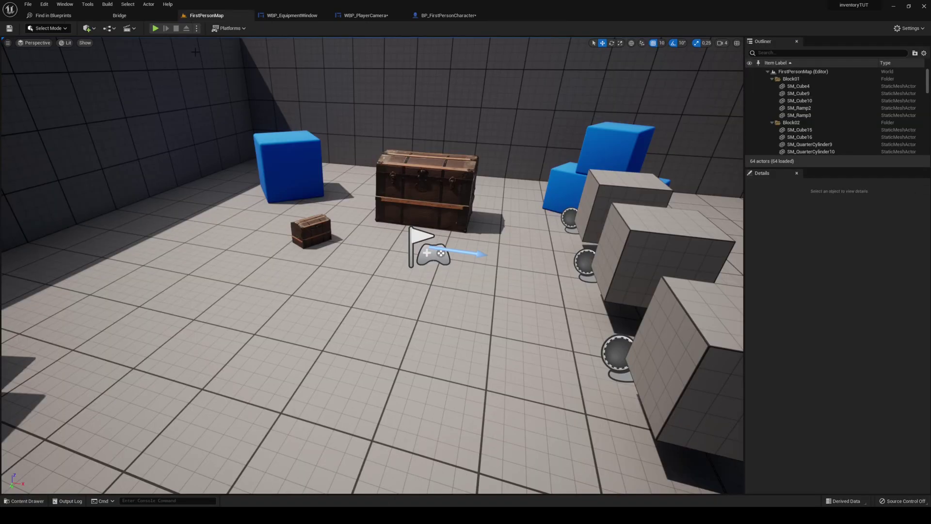
- Test-play the level briefly, and create a material from NewTextureRenderTarget2D and open it for editing
click(156, 28)
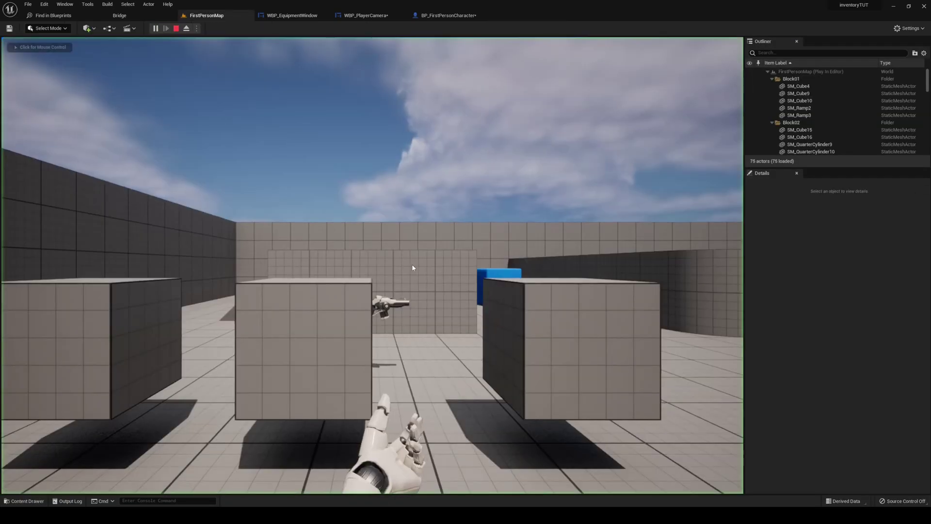
key(ctrl+space)
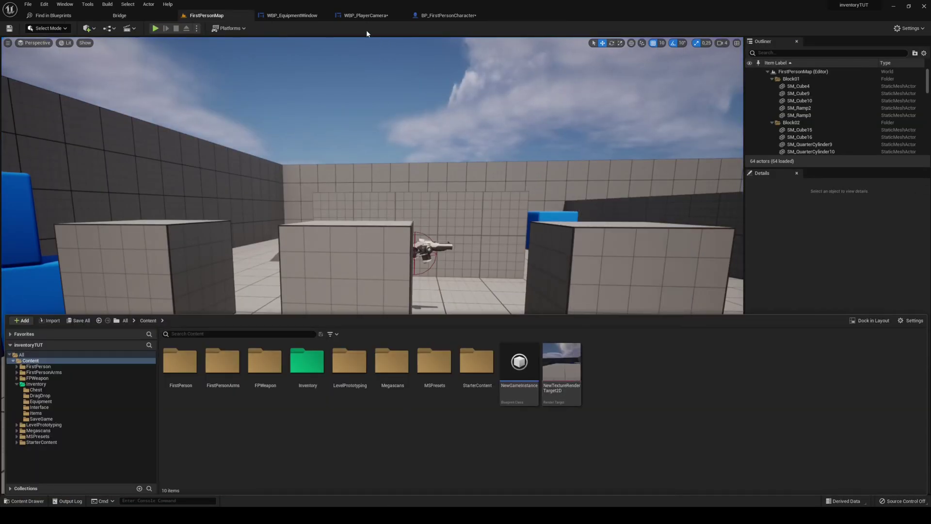
click(577, 378)
right_click(577, 378)
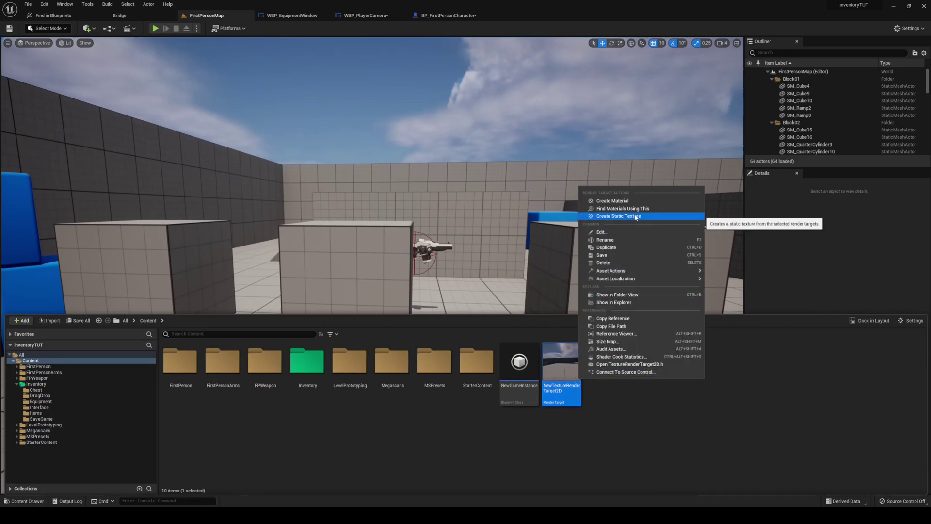
click(643, 201)
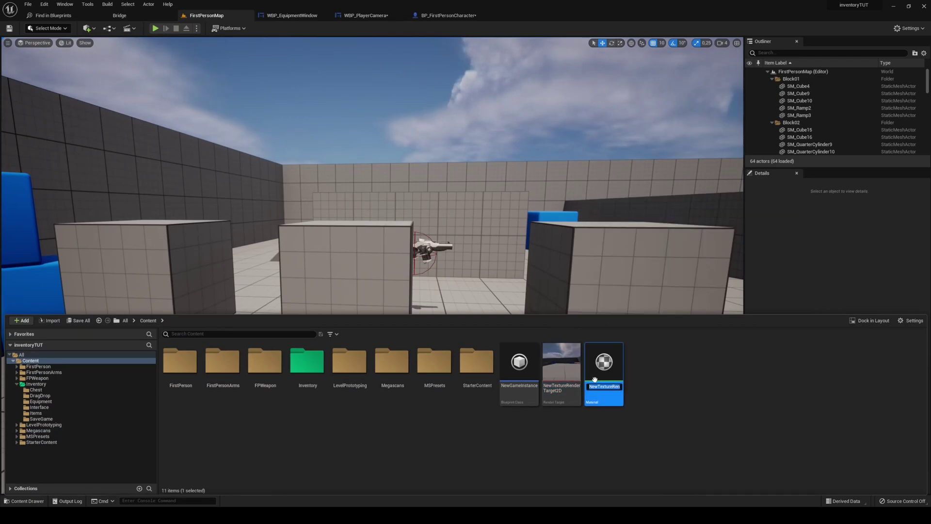
double_click(594, 379)
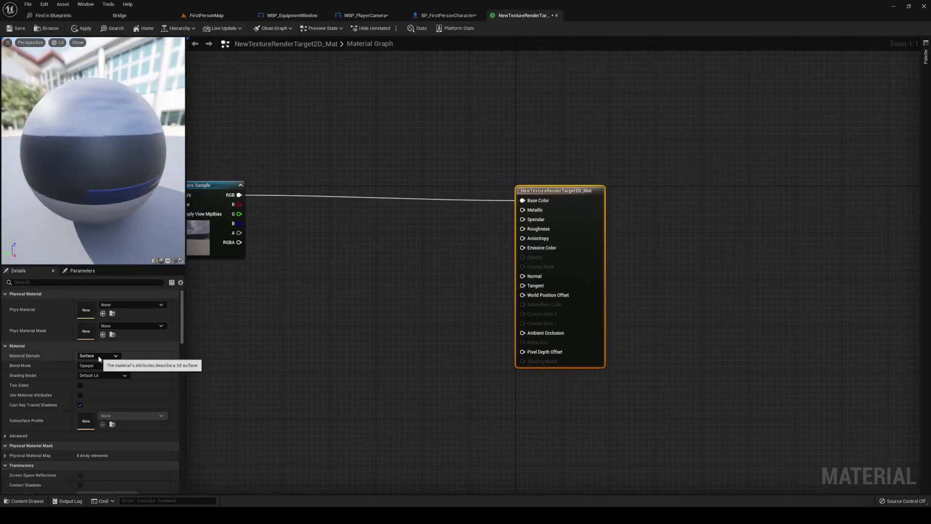
- Set the material's domain to User Interface and its blend mode to Translucent
click(98, 355)
click(92, 398)
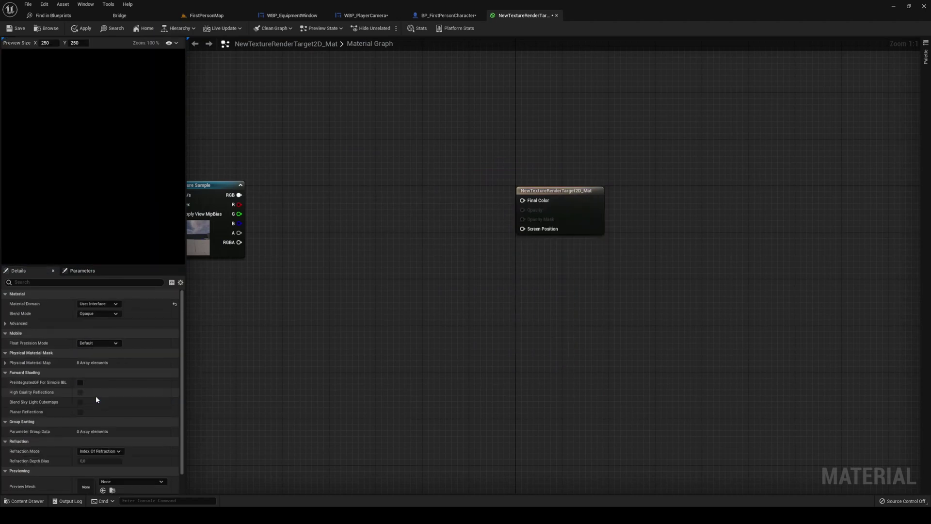
click(99, 313)
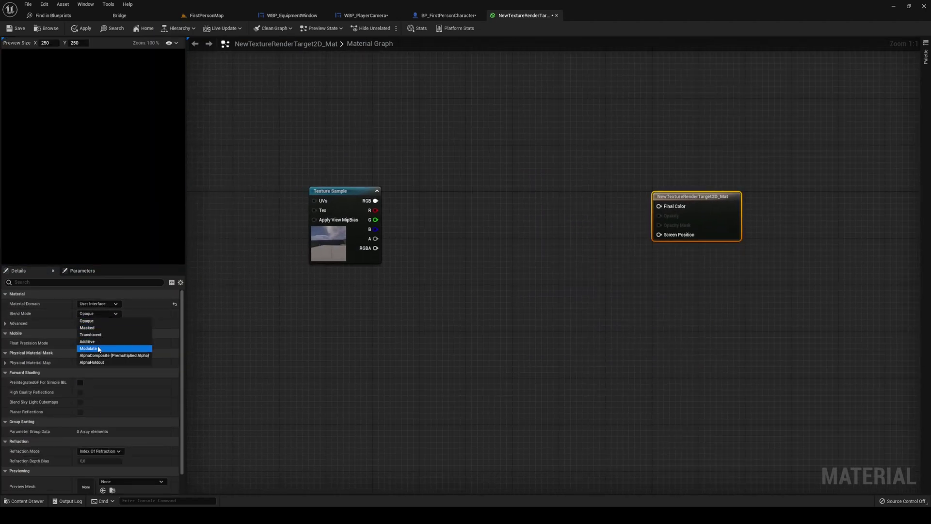
click(92, 336)
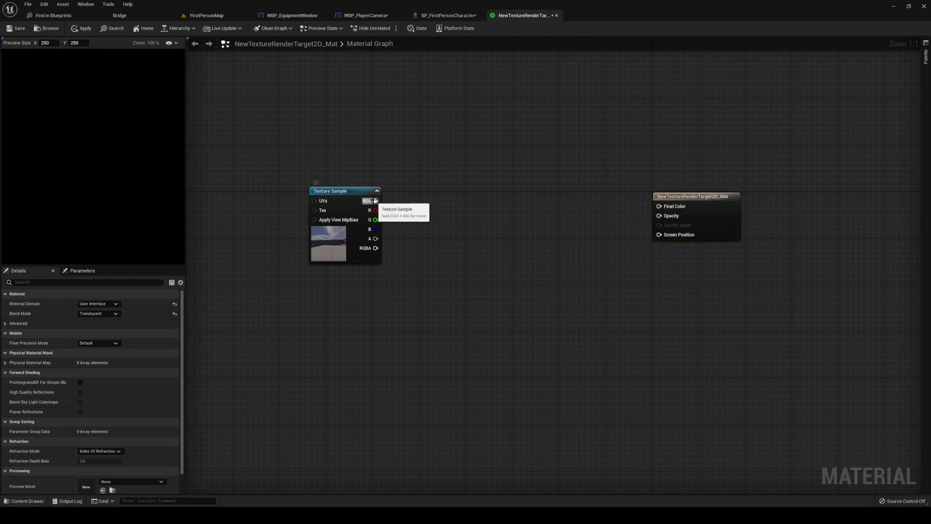
- Connect the Texture Sample's RGB output to Final Color, add a OneMinus node from its alpha output, and save the material
drag(375, 201, 666, 210)
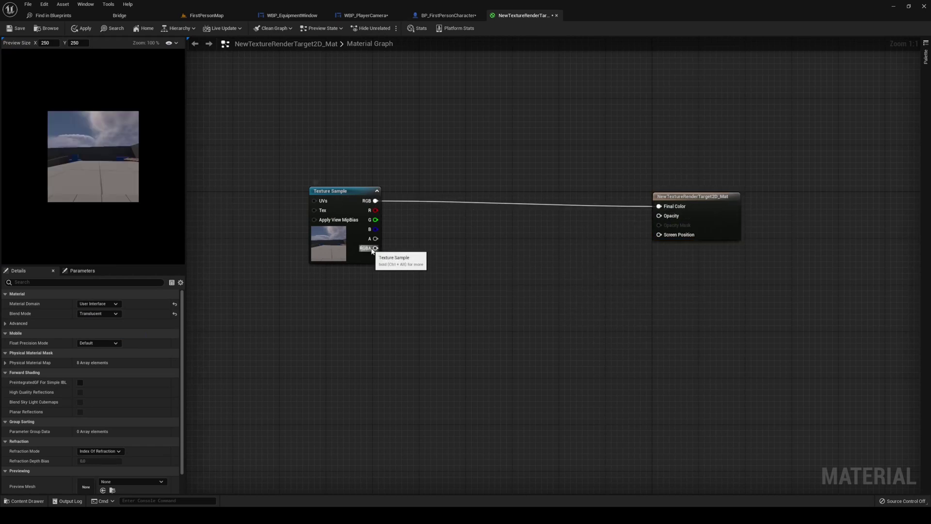
drag(376, 248, 486, 272)
key(Escape)
drag(375, 239, 489, 251)
text(1-)
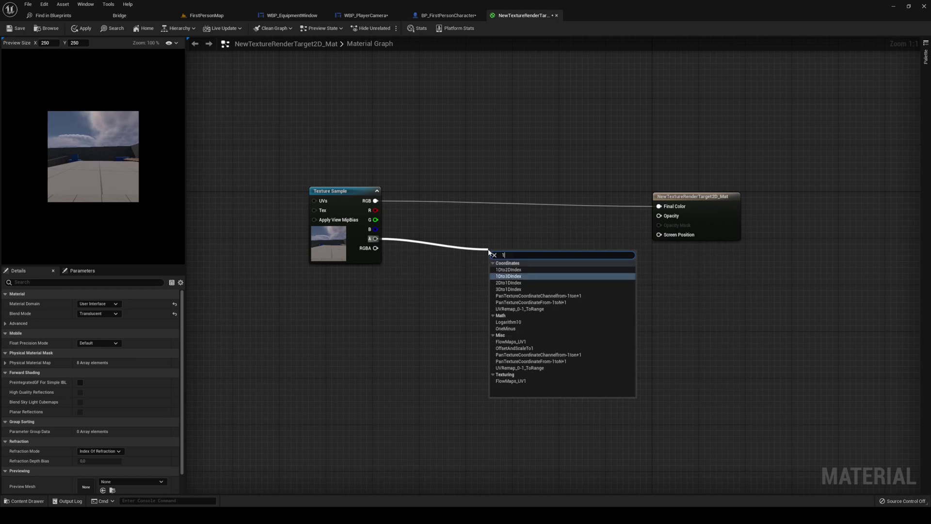
click(19, 29)
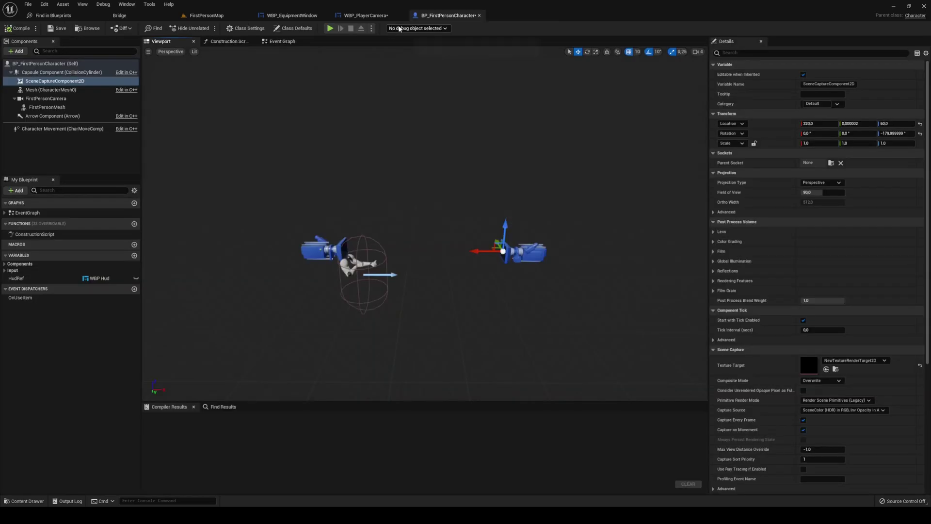
- Add an Image to the WBP_PlayerCamera widget and switch its designer preview size to Desired on Screen
click(364, 15)
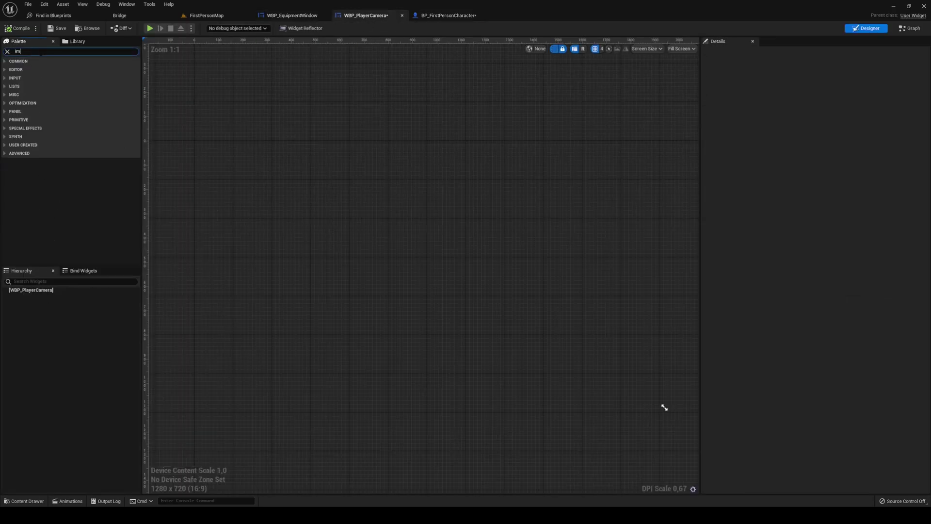
drag(29, 69, 398, 126)
right_drag(407, 127, 436, 132)
scroll(264, 157, up, 6)
right_drag(265, 157, 342, 192)
- Assign the NewTextureRenderTarget2D_Mat material to the Image's brush
click(851, 99)
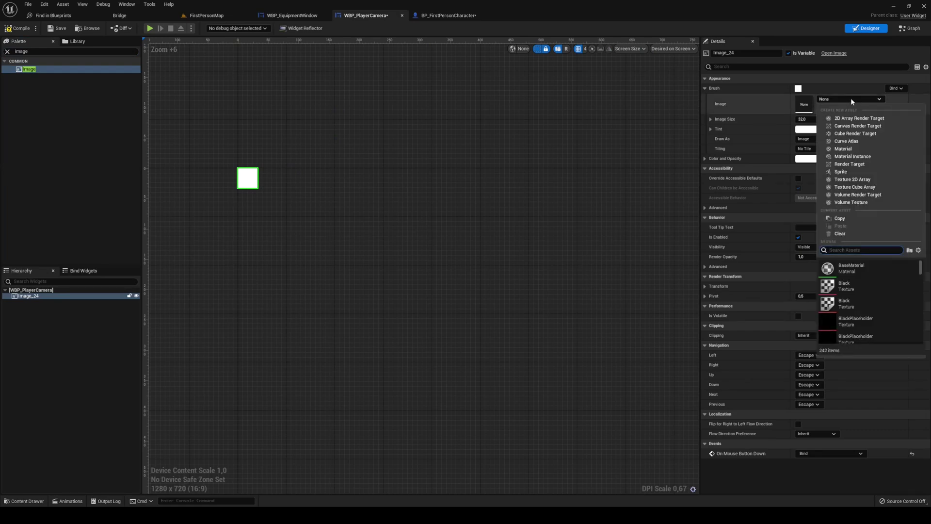
right_drag(565, 222, 561, 227)
key(ctrl+space)
mouse_move(604, 303)
mouse_down()
mouse_move(612, 313)
mouse_move(795, 97)
mouse_move(803, 104)
mouse_up()
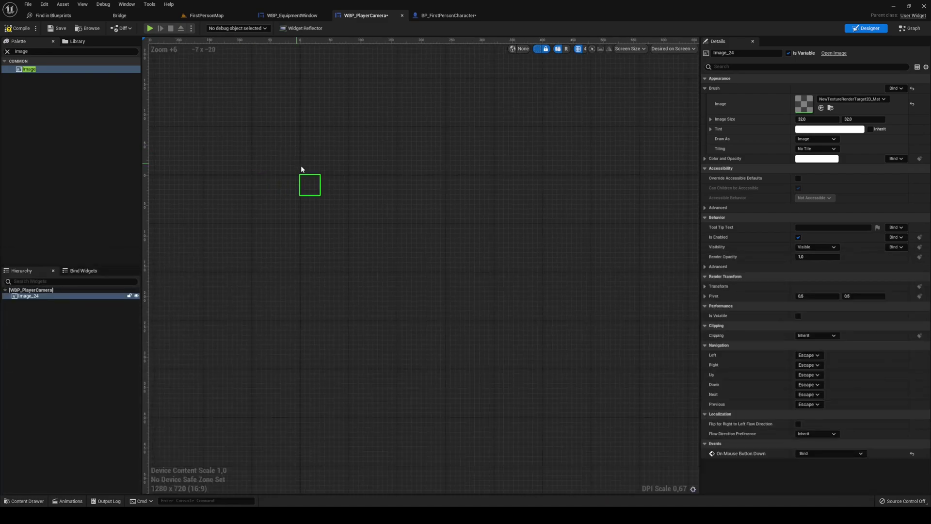
- Set the Image's size to 512 by 512 in the WBP_PlayerCamera widget and save it
scroll(304, 170, up, 5)
text(512)
key(Return)
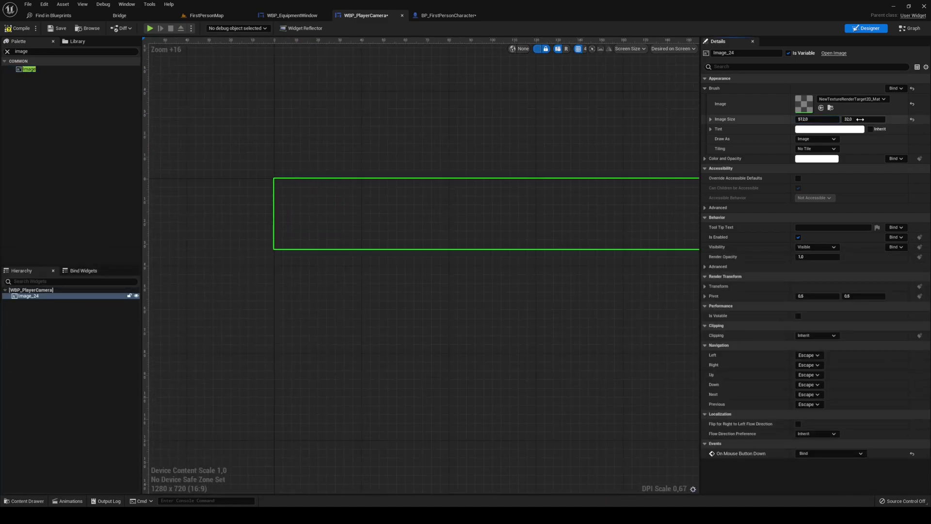
text(512)
key(Return)
scroll(214, 104, down, 11)
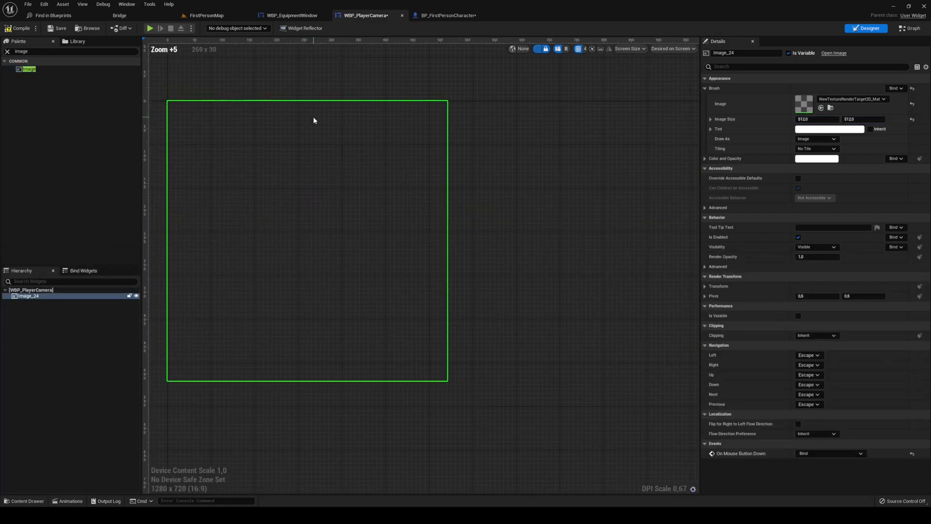
click(56, 29)
- Place the WBP_PlayerCamera widget inside the central Size Box of WBP_EquipmentWindow and compile
click(291, 15)
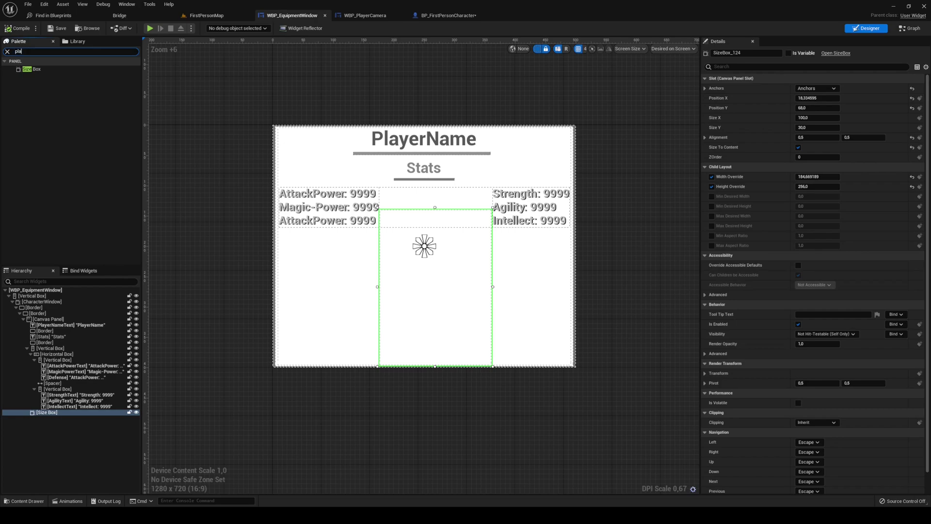
drag(44, 69, 506, 240)
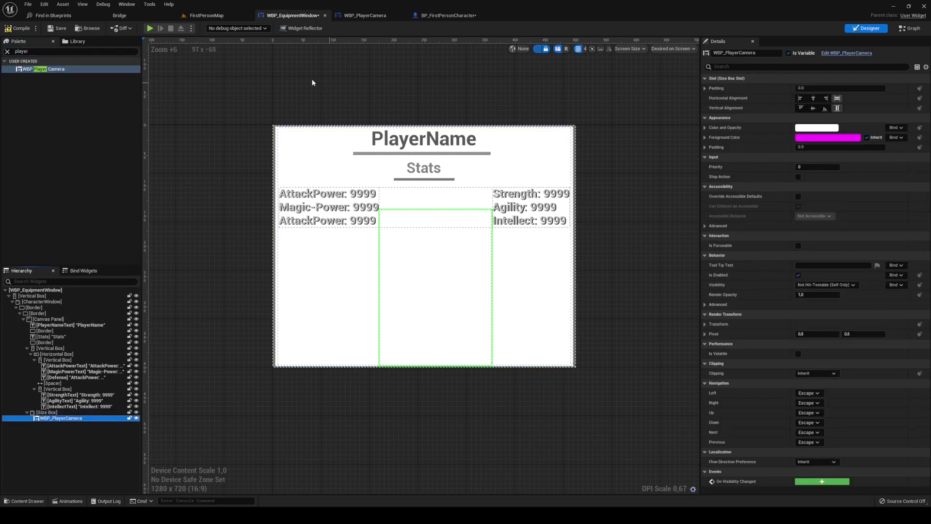
click(21, 29)
- Play-test the level, moving the character and toggling the inventory, and examine the camera view in the equipment window
click(150, 28)
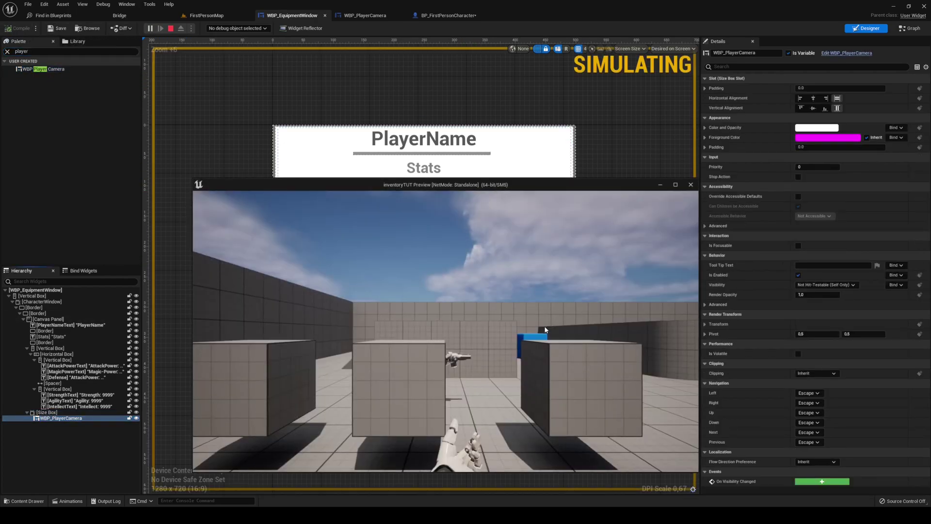
key(Escape)
scroll(479, 293, up, 6)
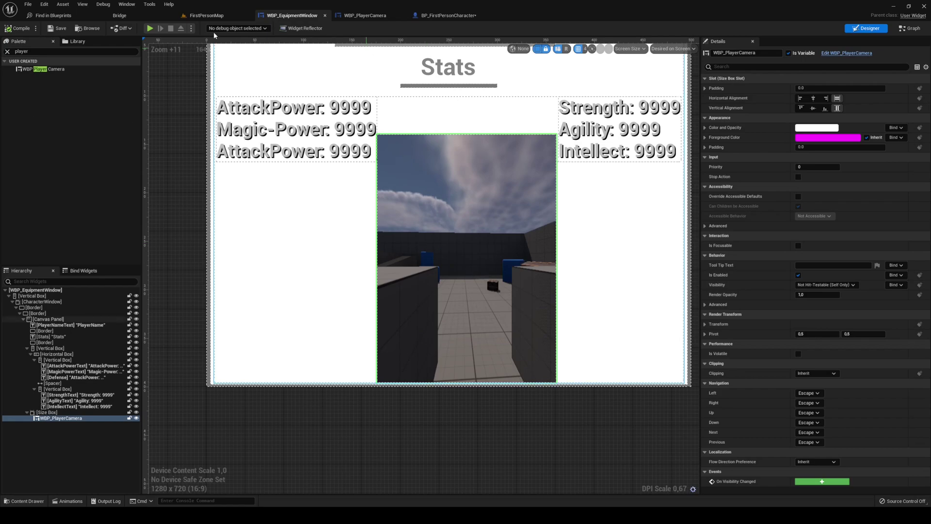
click(151, 29)
key(i)
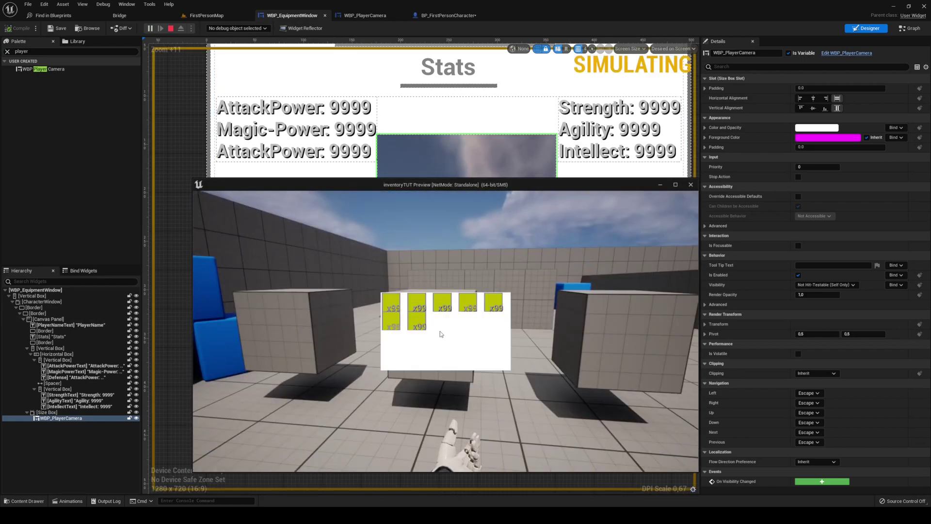
key(i)
key(w)
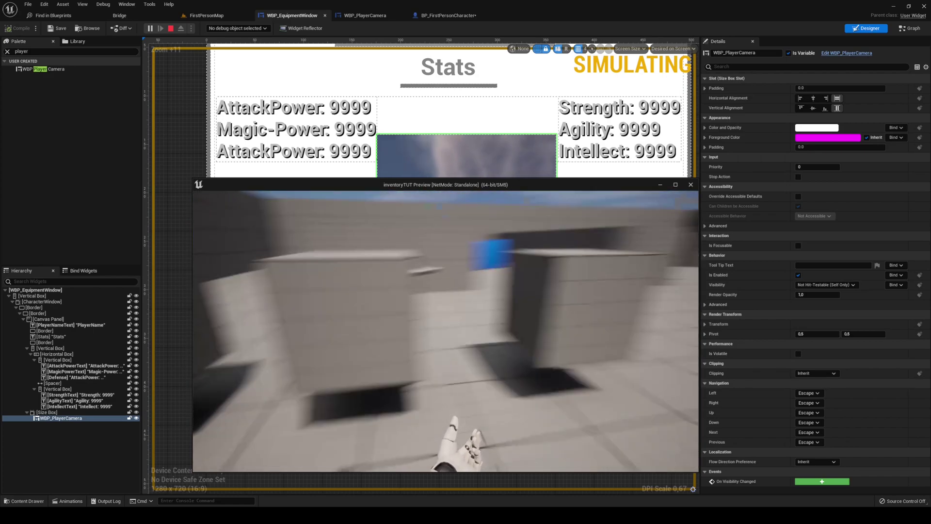
key(Escape)
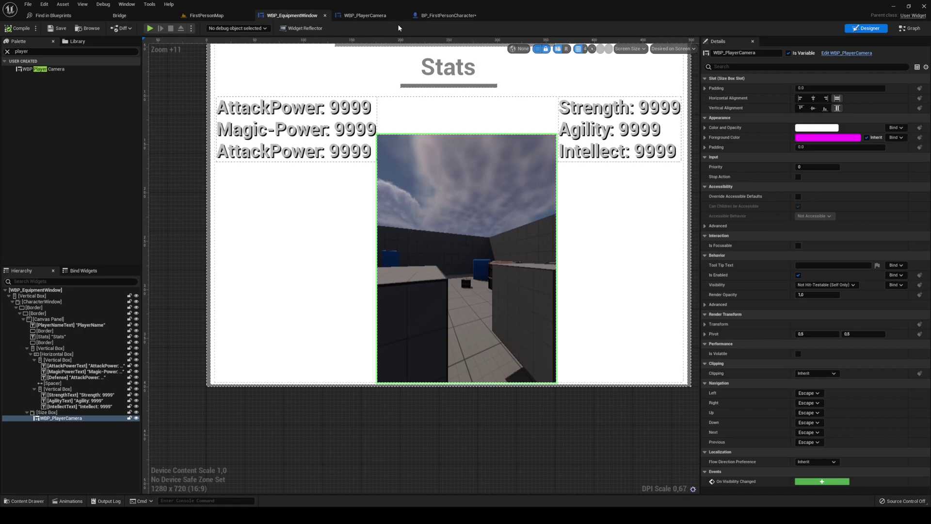
- In BP_FirstPersonCharacter's Construction Script, set the SceneCaptureComponent2D's Primitive Render Mode to Use ShowOnly List
click(447, 15)
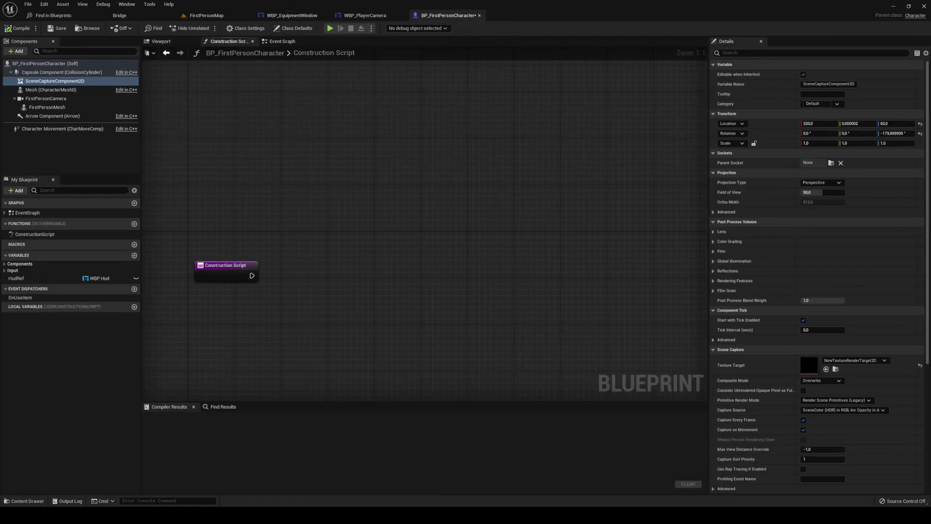
drag(70, 94, 367, 188)
text(se)
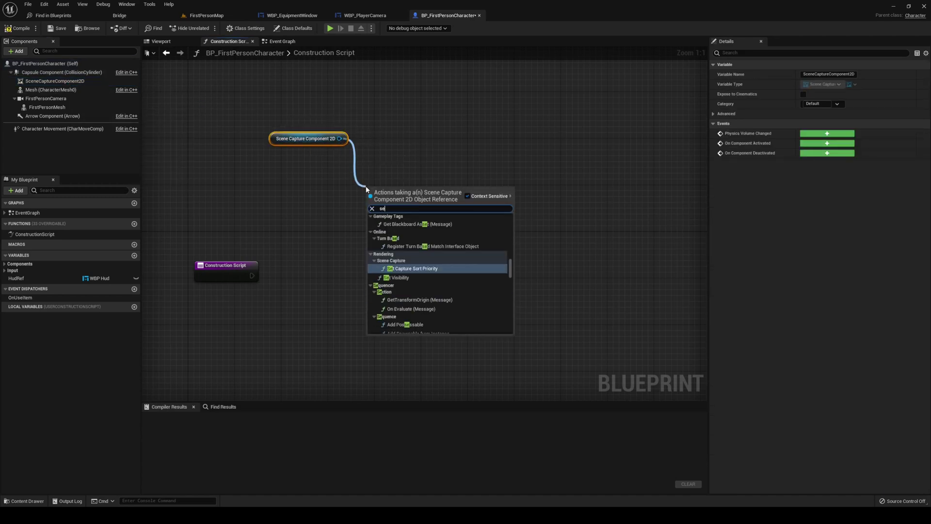
text(t rende)
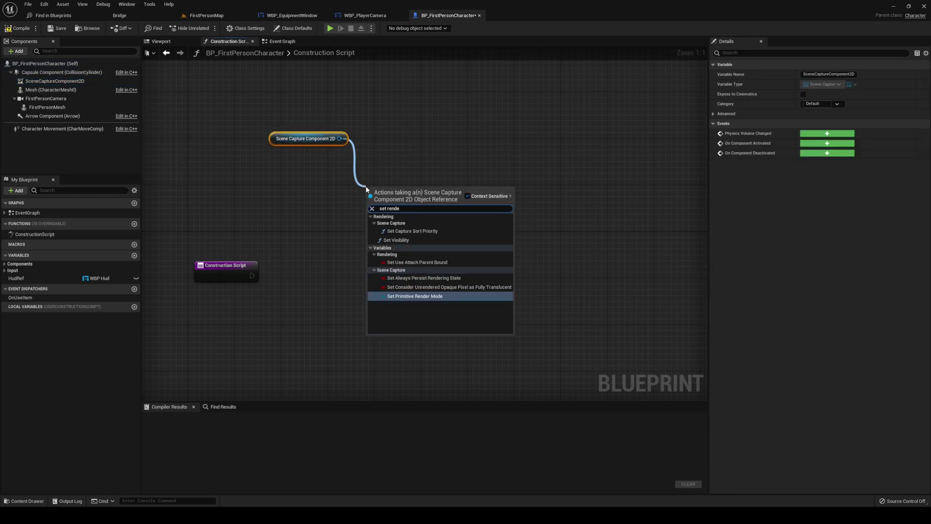
key(Return)
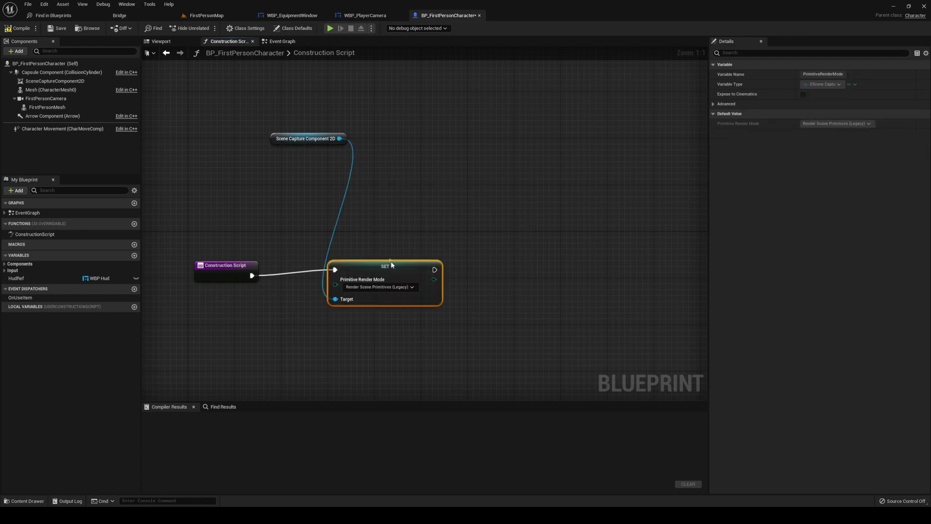
click(380, 286)
click(390, 305)
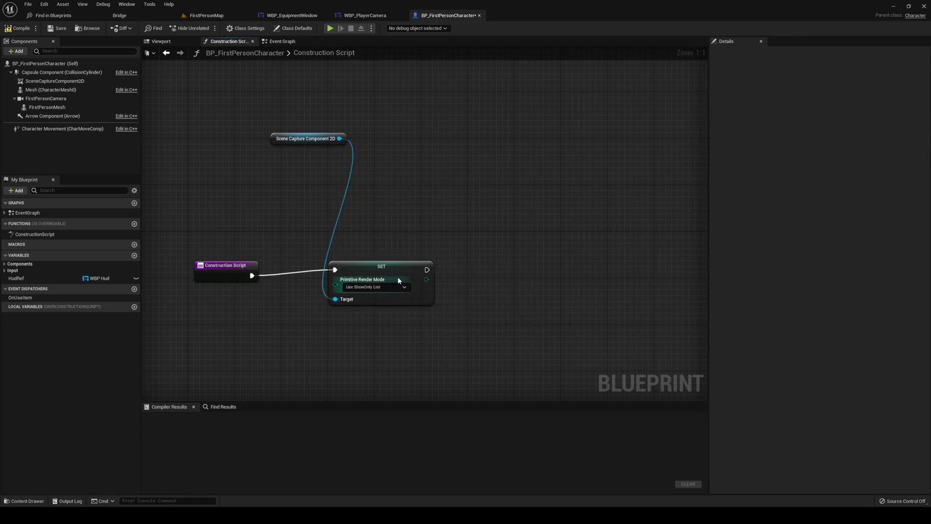
- Add a Set Show Only Actors node for the scene capture component after the render mode node, fed by a Make Array node
drag(340, 139, 437, 204)
text(set show on)
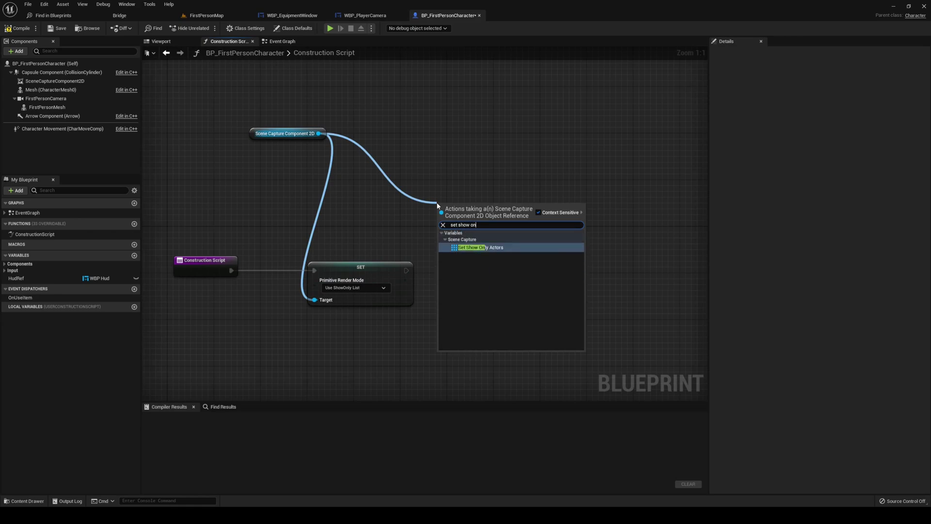
key(Return)
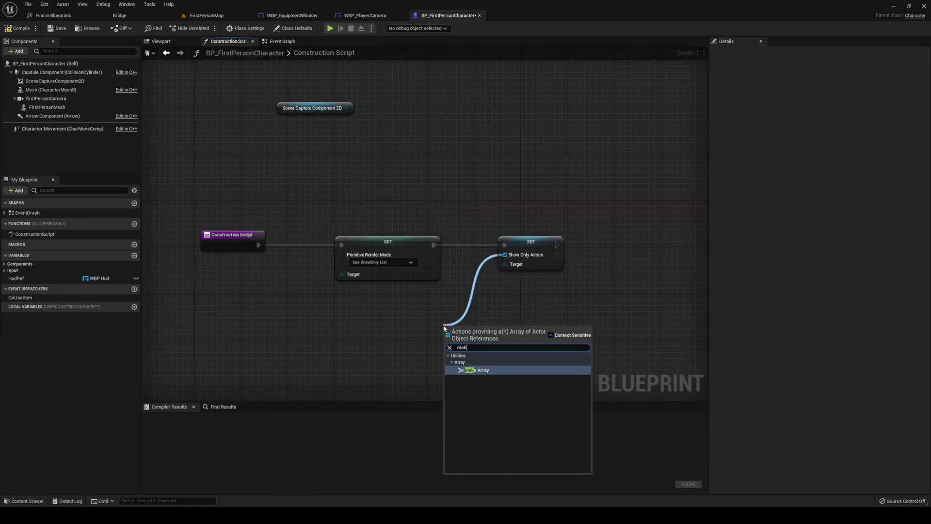
text(e)
key(Return)
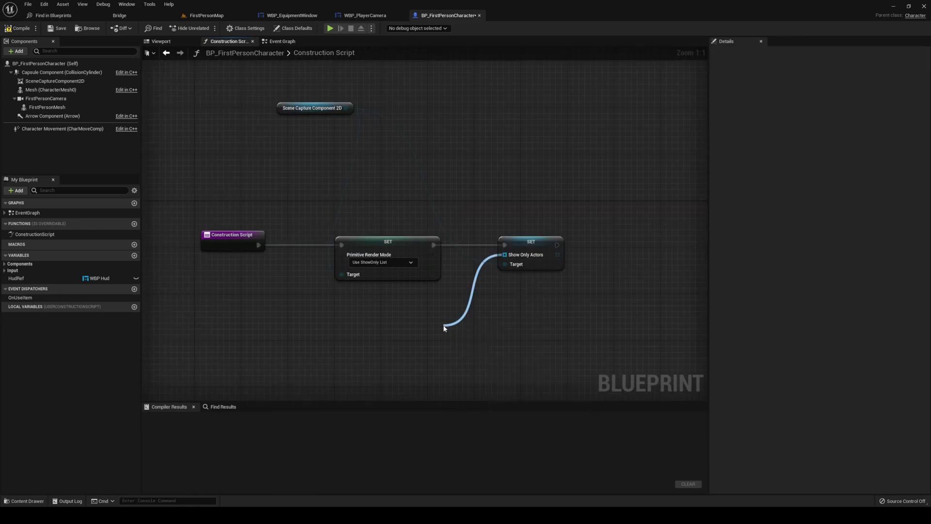
drag(449, 328, 404, 334)
click(234, 312)
right_drag(233, 313, 277, 286)
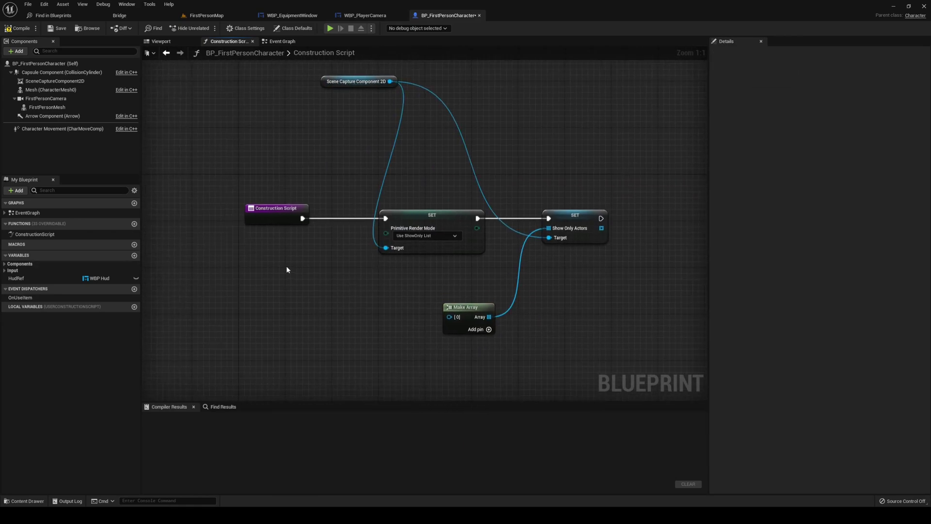
- Feed a reference to Self into the first element of the Make Array node and compile the blueprint
drag(443, 317, 365, 343)
text(self)
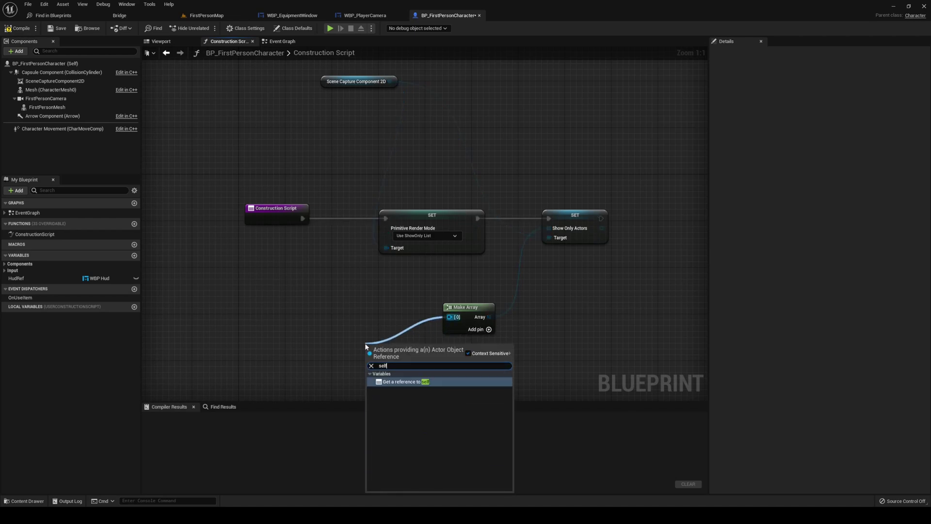
key(Return)
click(18, 28)
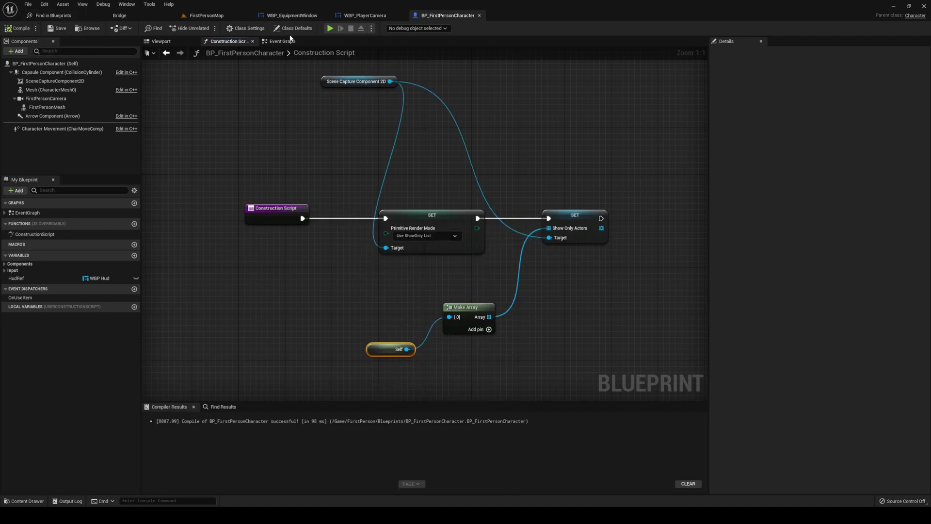
- Play-test the level again and check the player camera image in WBP_PlayerCamera and WBP_EquipmentWindow
click(330, 28)
key(Escape)
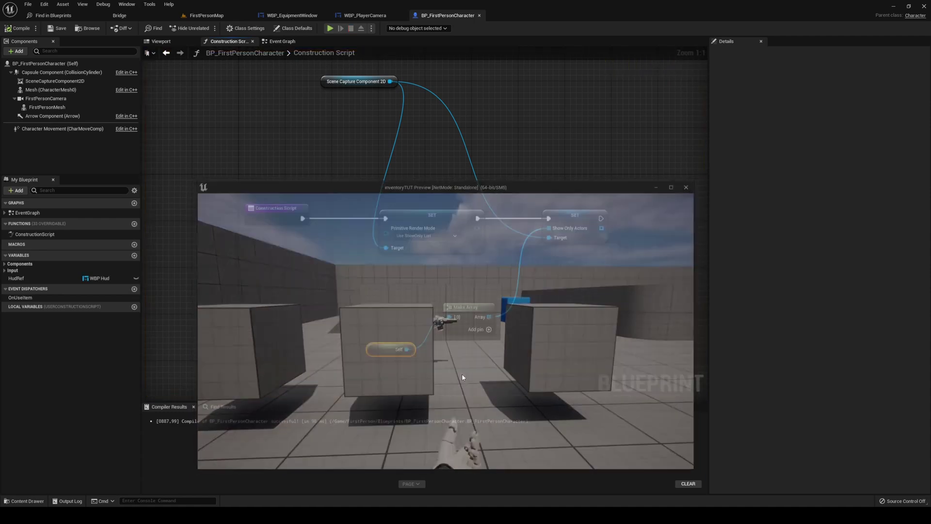
click(291, 15)
double_click(392, 158)
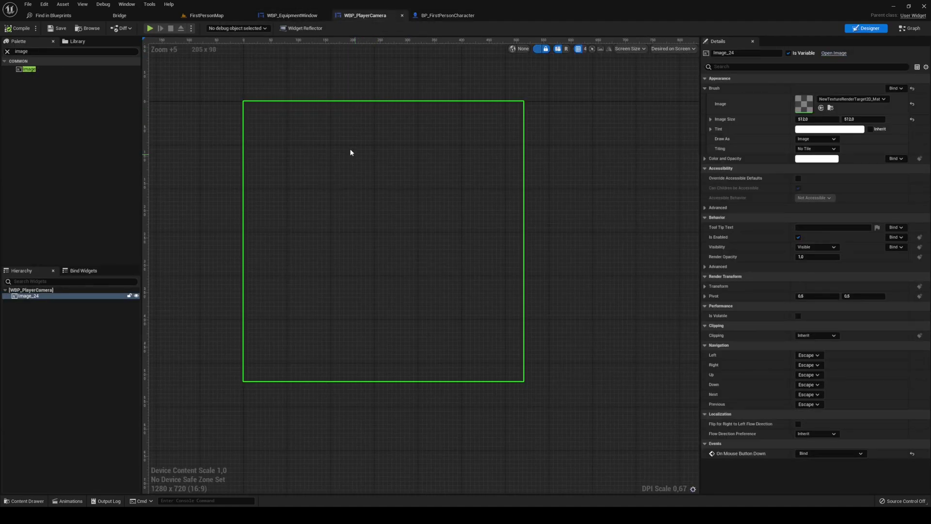
click(307, 14)
scroll(457, 162, down, 1)
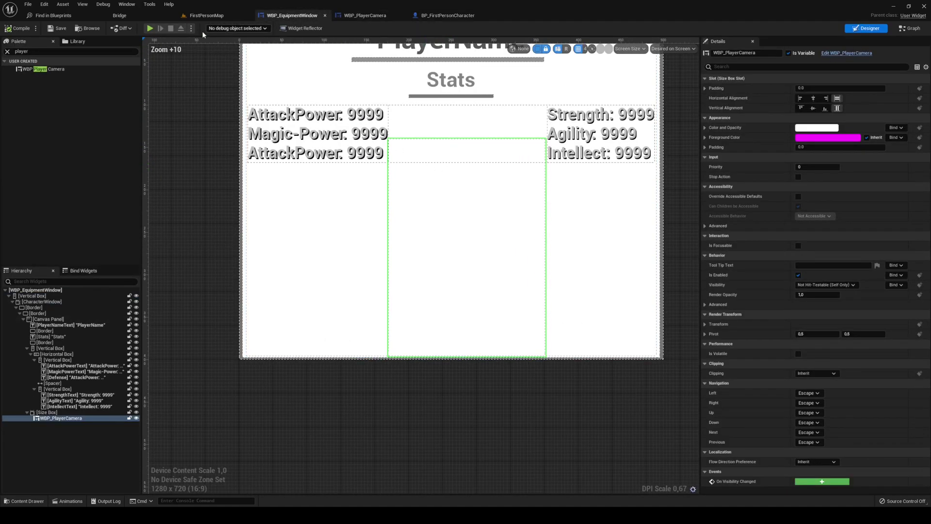
click(151, 29)
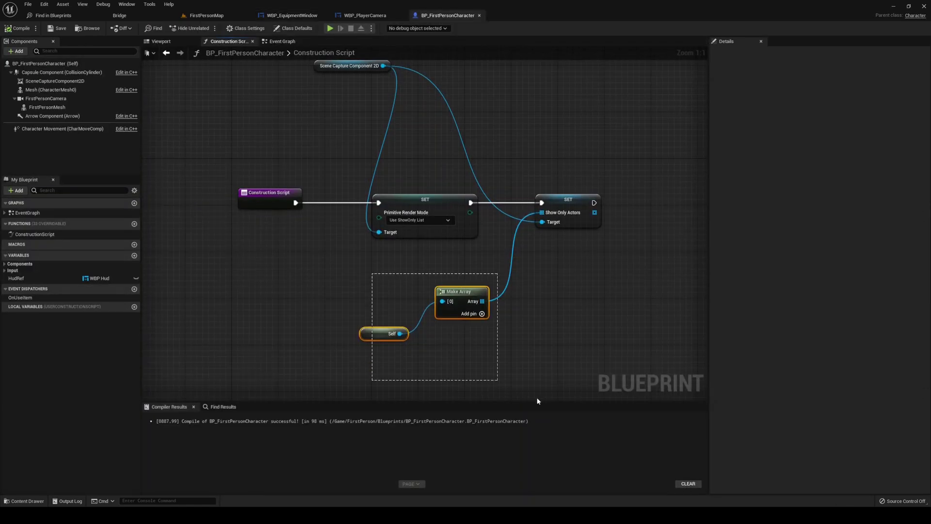
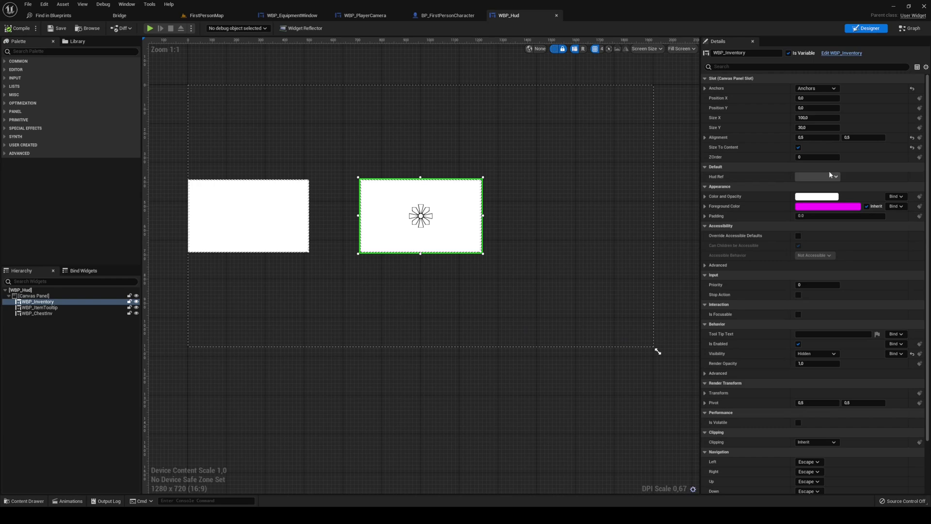
- In WBP_Hud, anchor and align WBP_Inventory to the canvas's bottom-right corner and WBP_ChestInv to the middle of its right edge
key(ctrl+y)
click(811, 89)
click(864, 162)
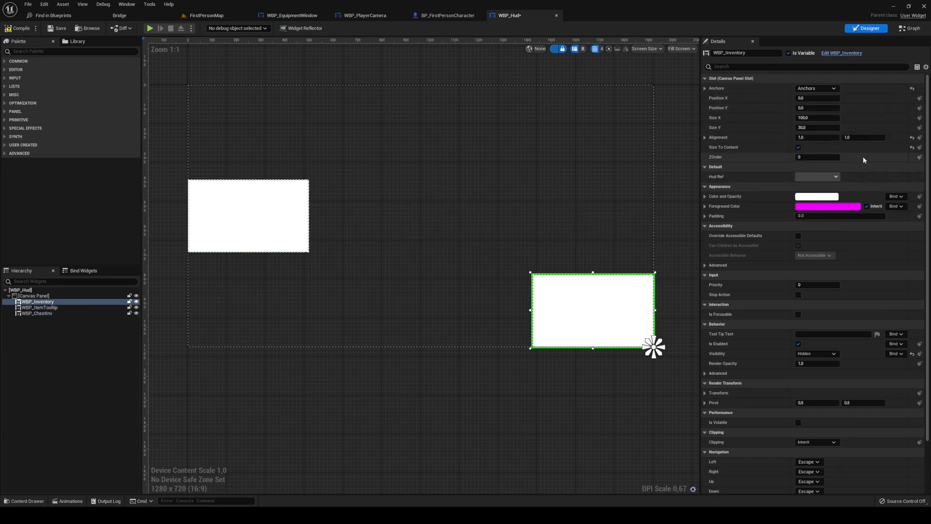
click(248, 223)
click(817, 88)
click(858, 131)
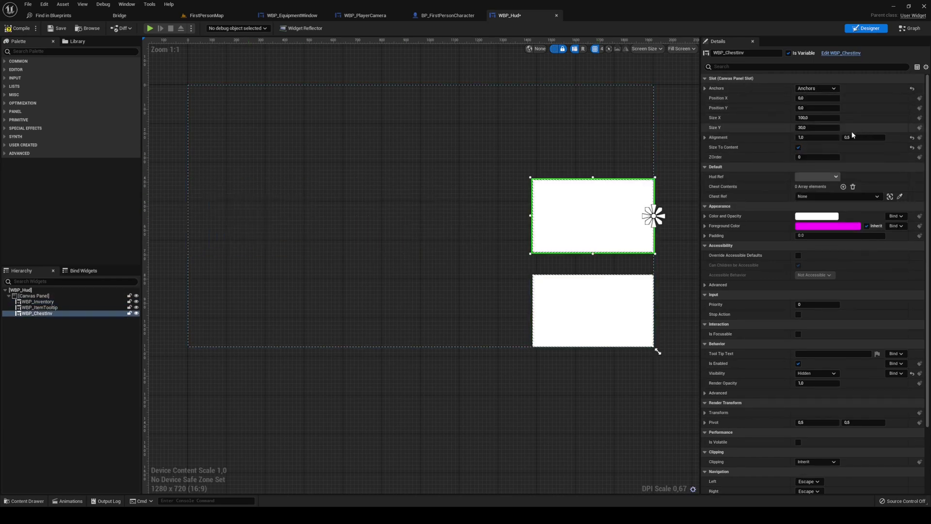
- Add WBP_EquipmentWindow to the WBP_Hud canvas, apply an anchor preset with matching alignment, and compile
text(pla)
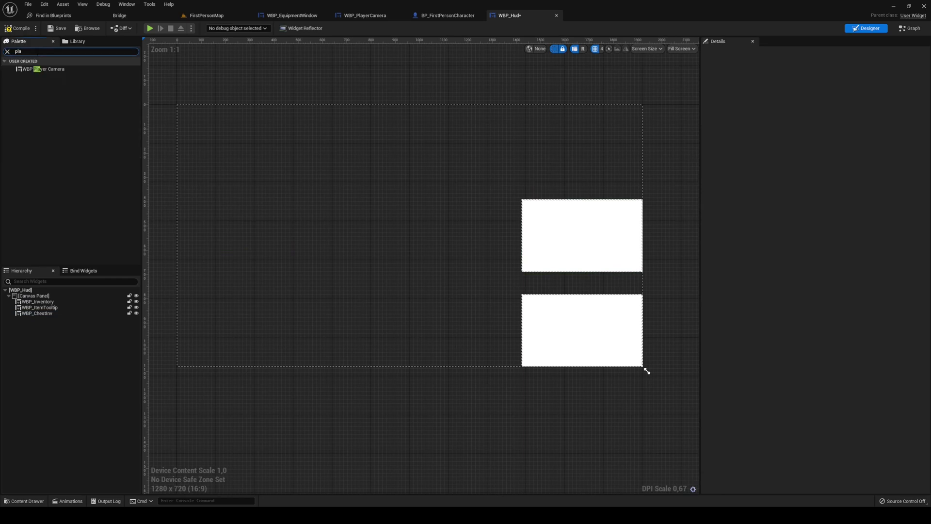
drag(48, 69, 182, 109)
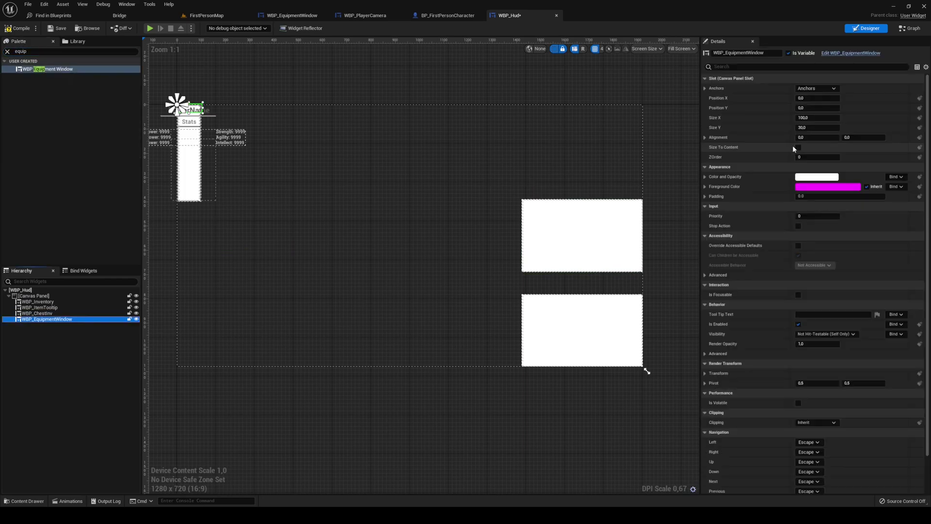
click(816, 88)
ctrl+shift+click(841, 133)
click(18, 28)
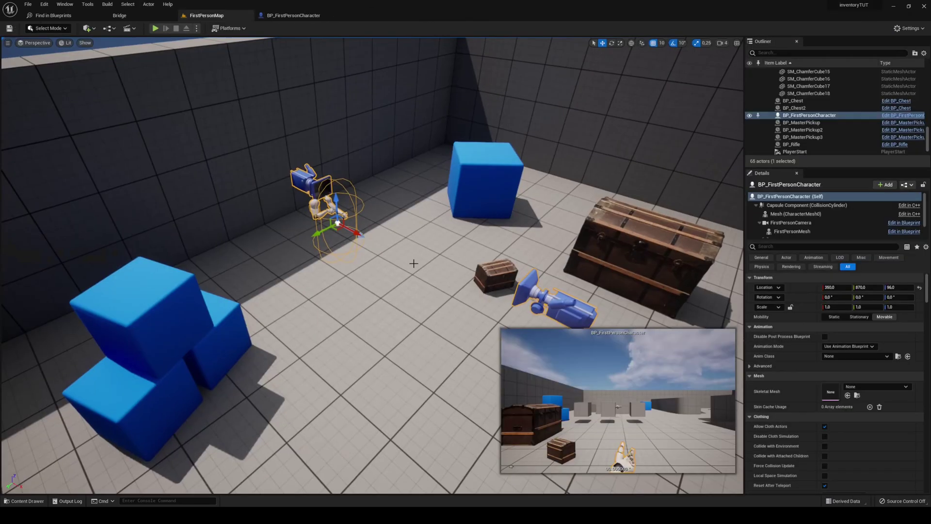
- Reconnect the Construction Script's execution output to the Set Primitive Render Mode node in BP_FirstPersonCharacter
scroll(522, 99, up, 1)
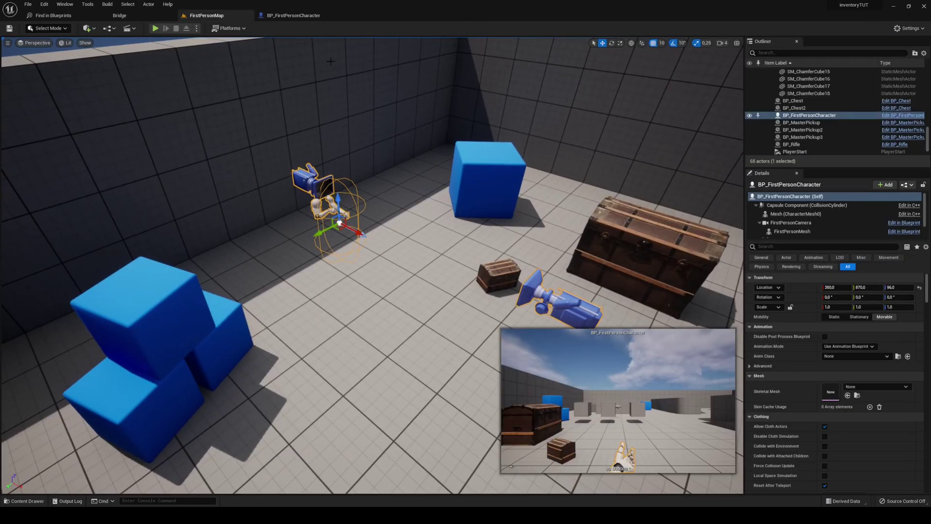
click(298, 18)
scroll(359, 218, up, 4)
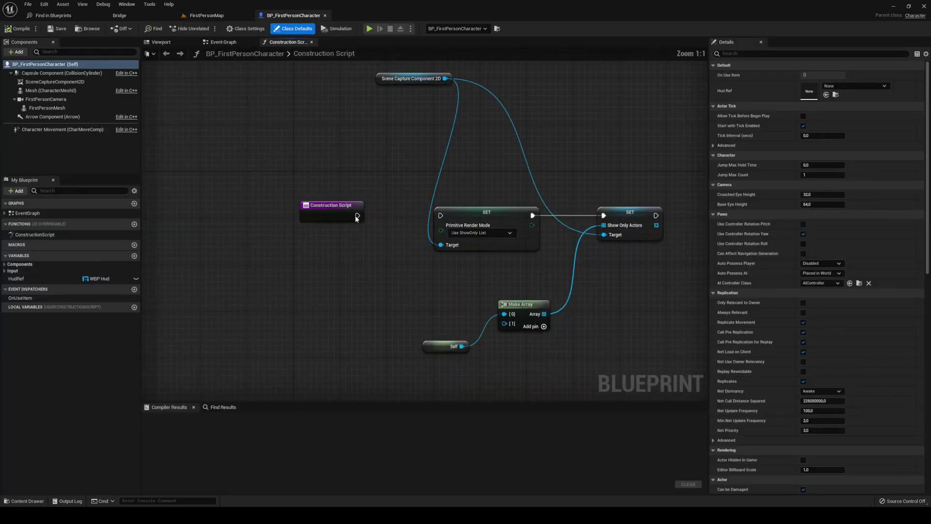
drag(358, 216, 444, 217)
click(403, 202)
drag(358, 215, 440, 215)
scroll(400, 182, down, 2)
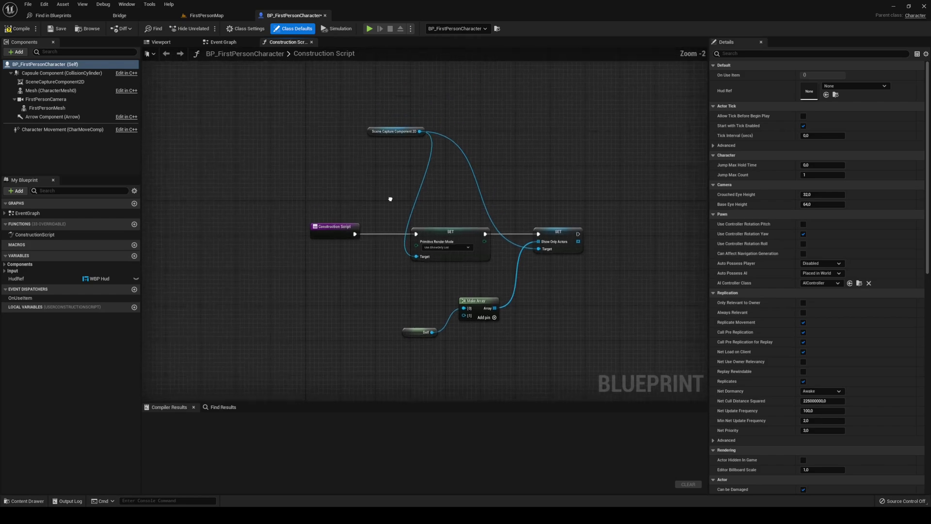
- Turn off Only Owner See for the FirstPersonMesh component in BP_FirstPersonCharacter and compile the blueprint
key(ctrl+a)
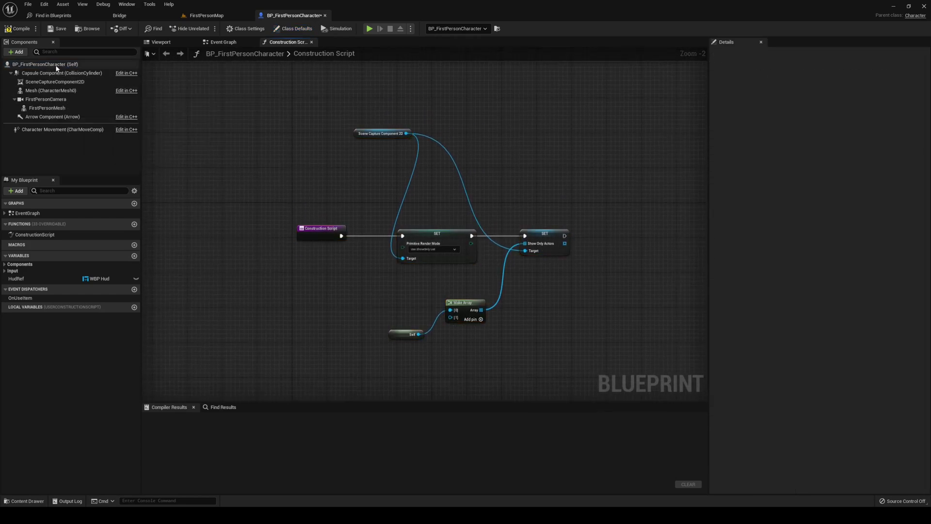
click(45, 64)
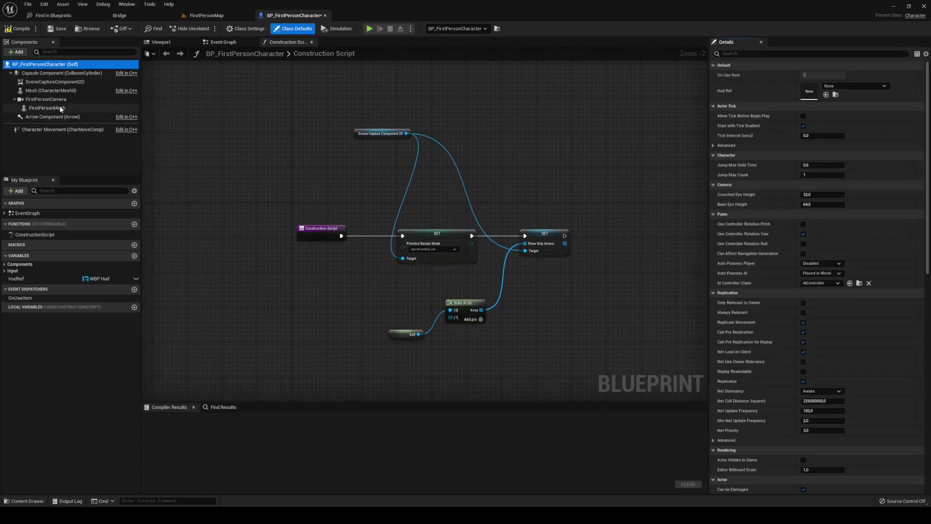
click(47, 107)
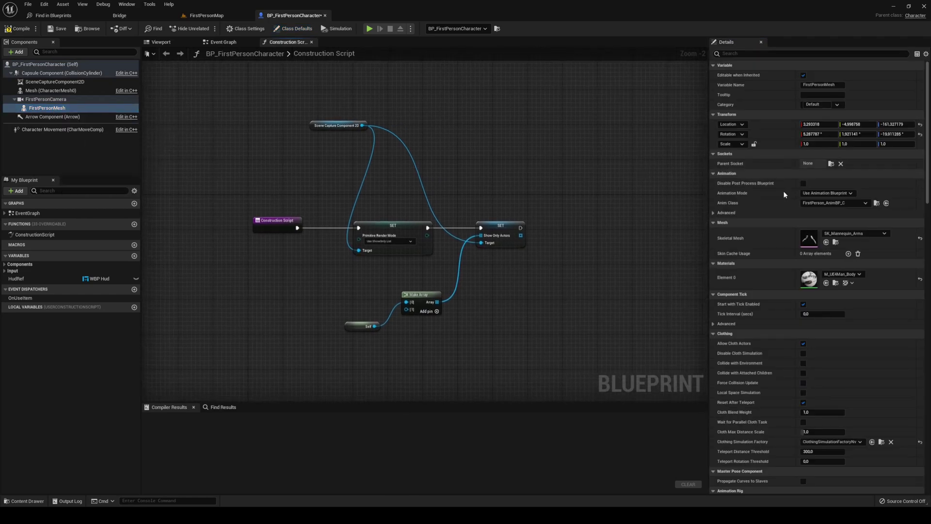
click(799, 54)
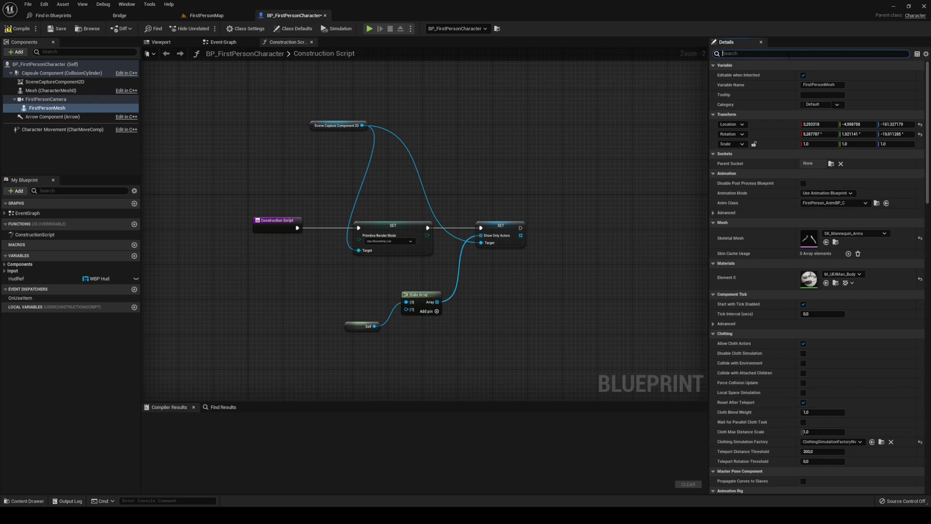
text(only)
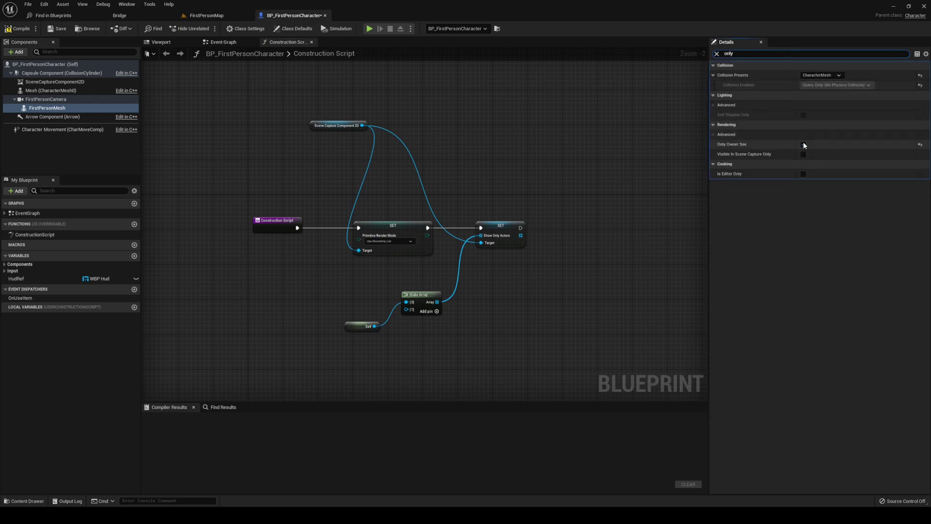
click(19, 28)
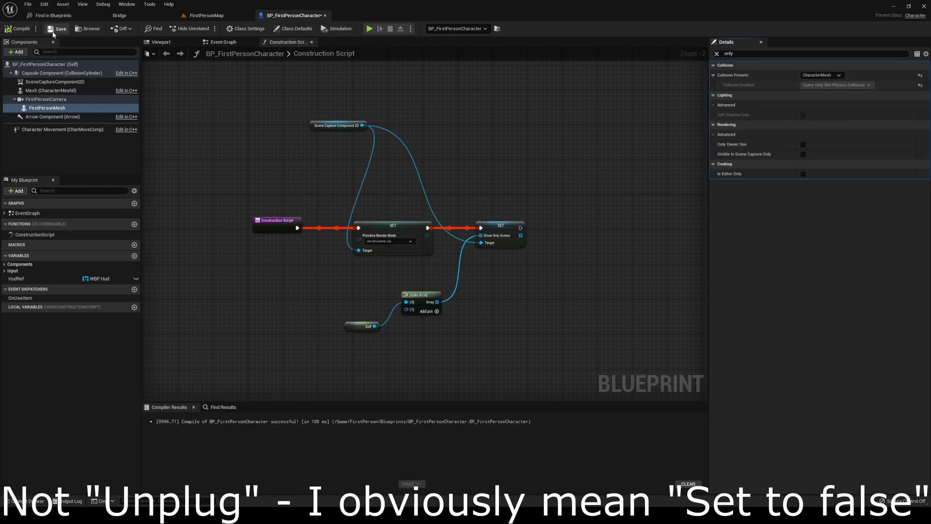
- Play-test the level in a maximized preview and check the character image in the equipment window
click(369, 28)
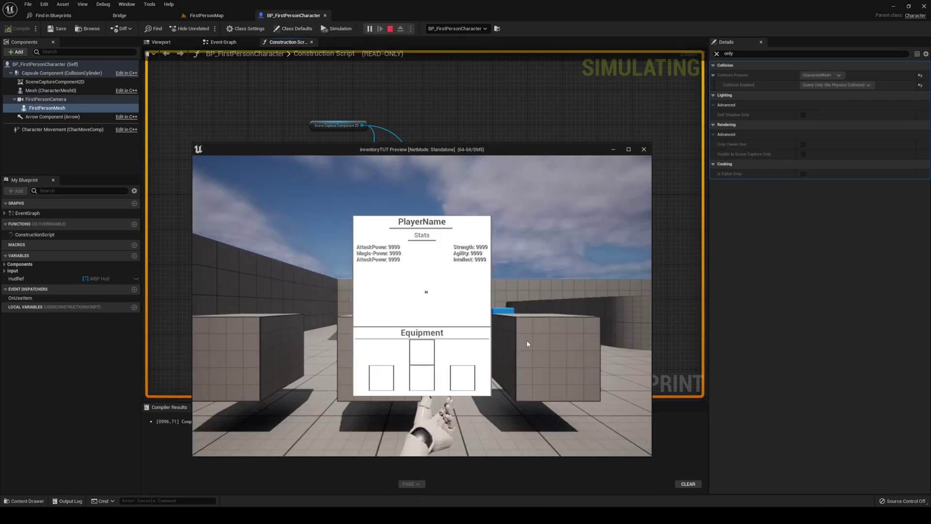
key(super+Up)
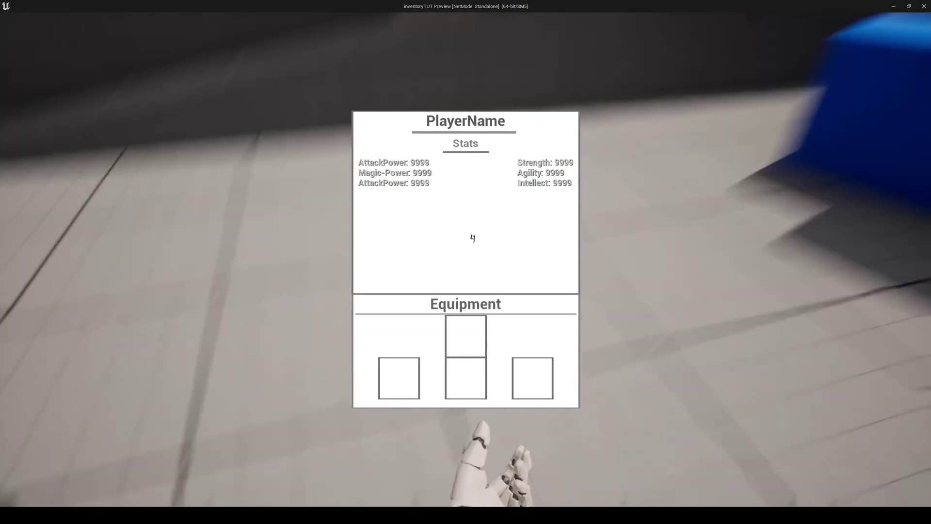
key(Escape)
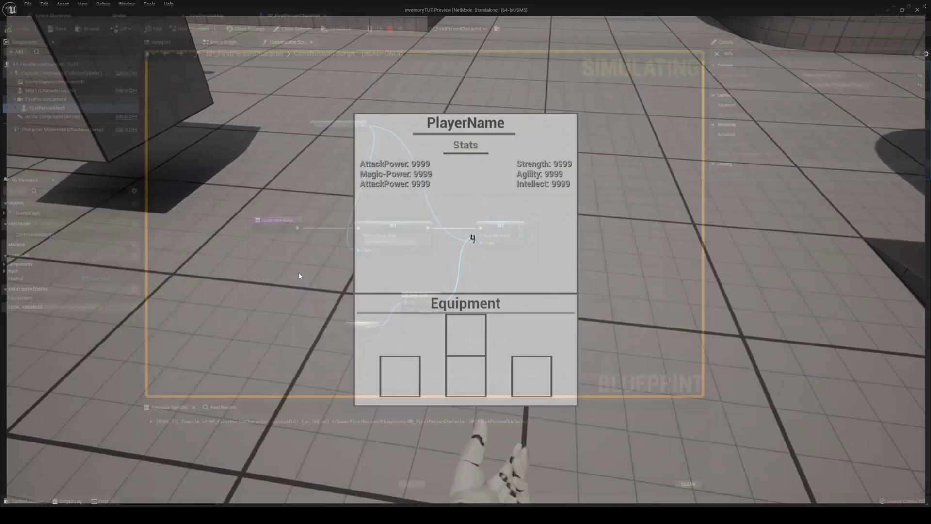
- Move the SceneCaptureComponent2D toward the character's arms in the blueprint viewport and play-test the player image
click(177, 43)
key(s)
right_drag(354, 99, 404, 101)
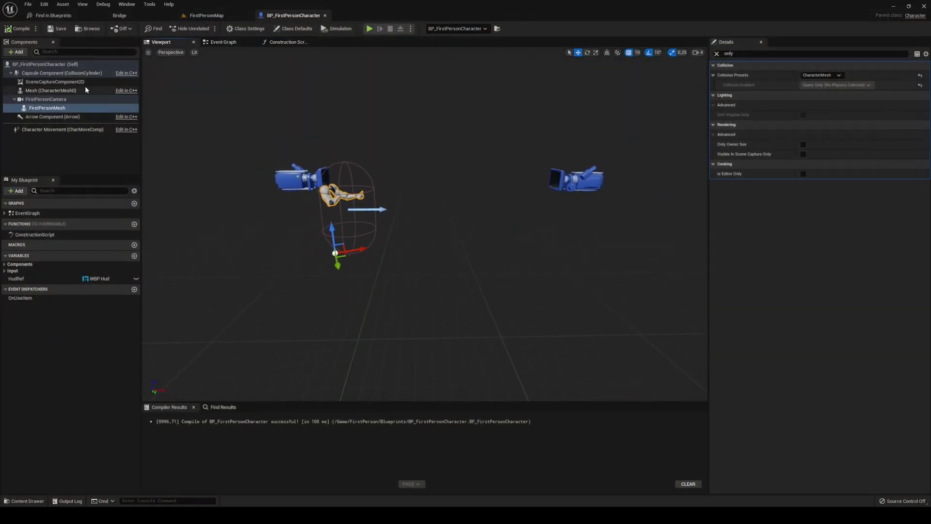
click(584, 177)
drag(524, 179, 421, 178)
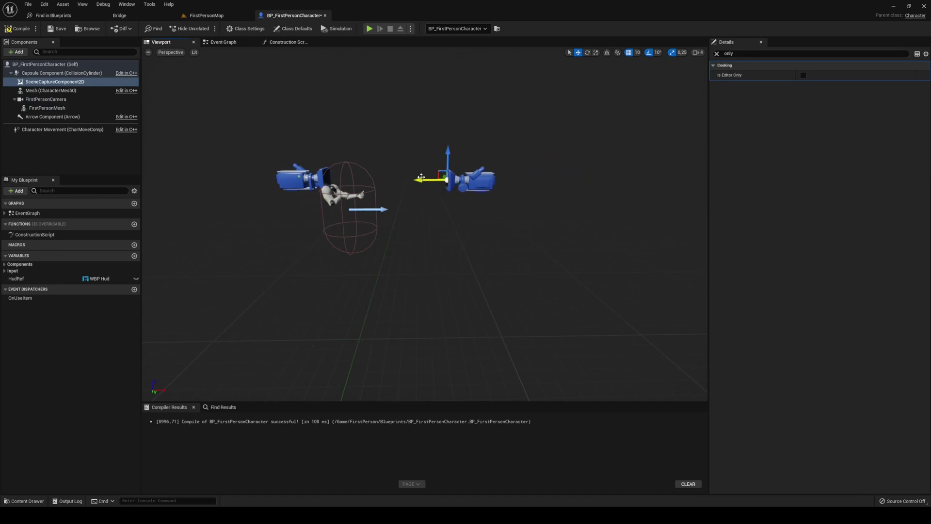
click(380, 30)
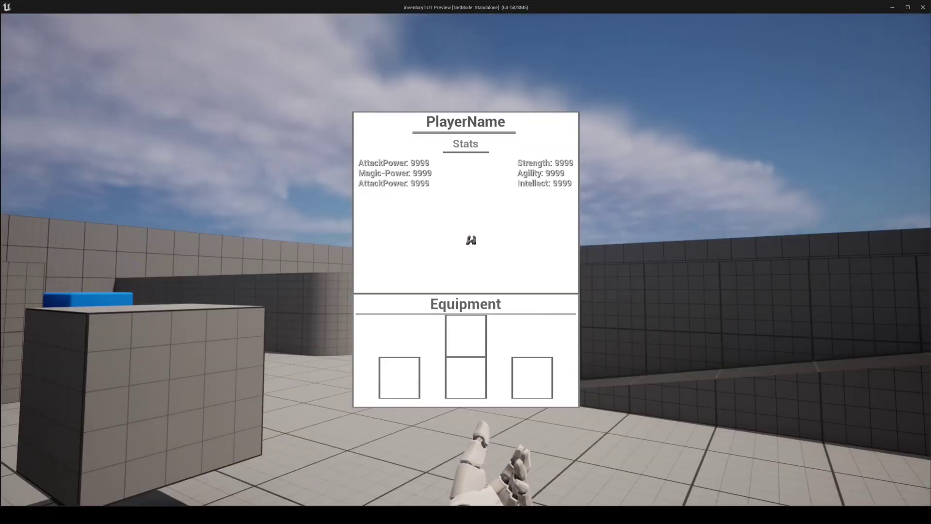
key(Escape)
- Move the scene capture camera even closer, up to the front of the character's capsule, and play-test again
drag(426, 184, 338, 148)
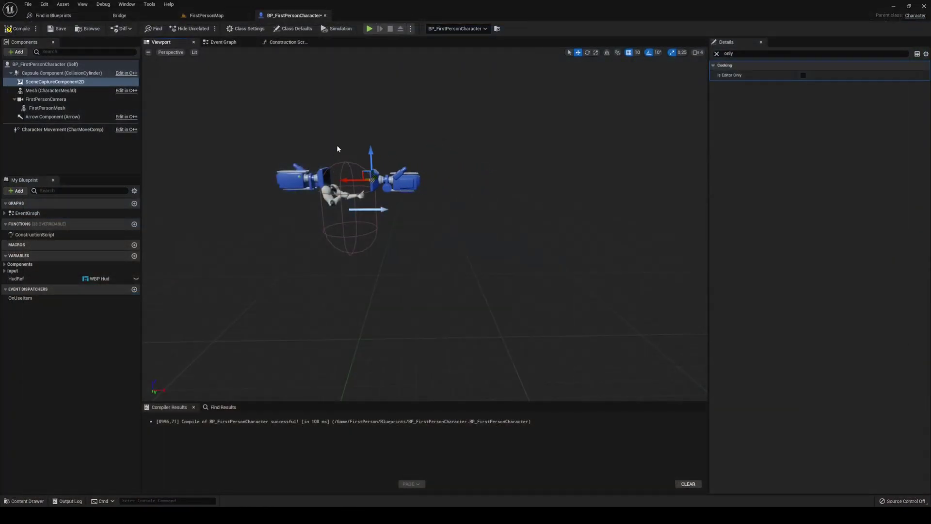
click(369, 29)
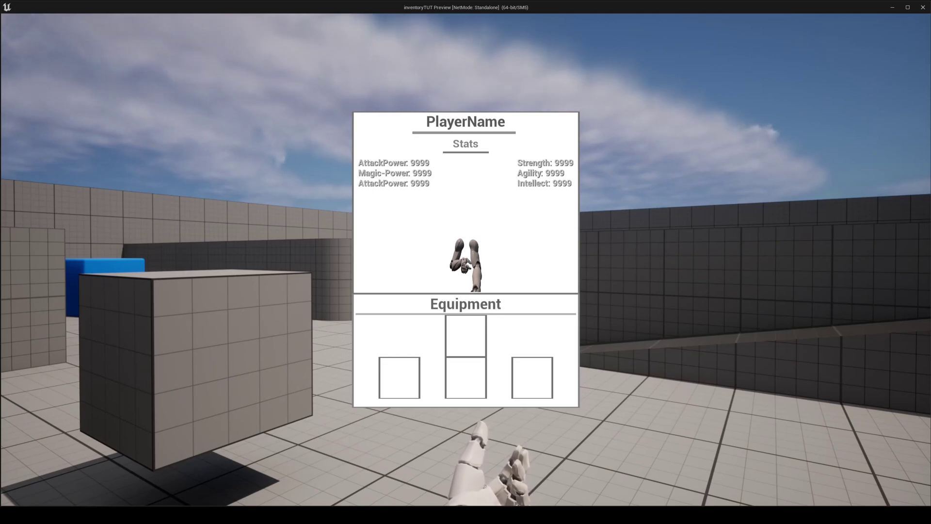
key(Escape)
- Open WBP_EquipmentWindow from the Inventory/Equipment folder and collapse the CharacterWindow branch in its widget hierarchy
key(ctrl+space)
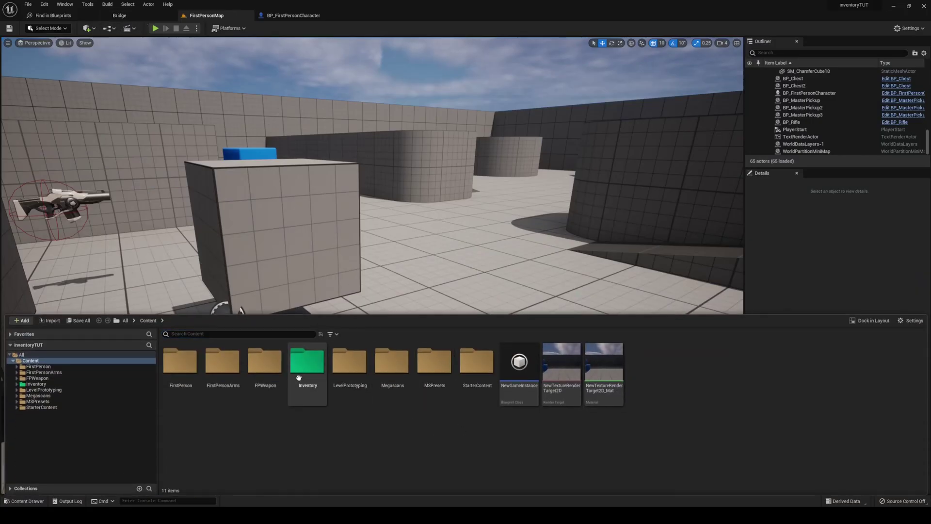
double_click(307, 361)
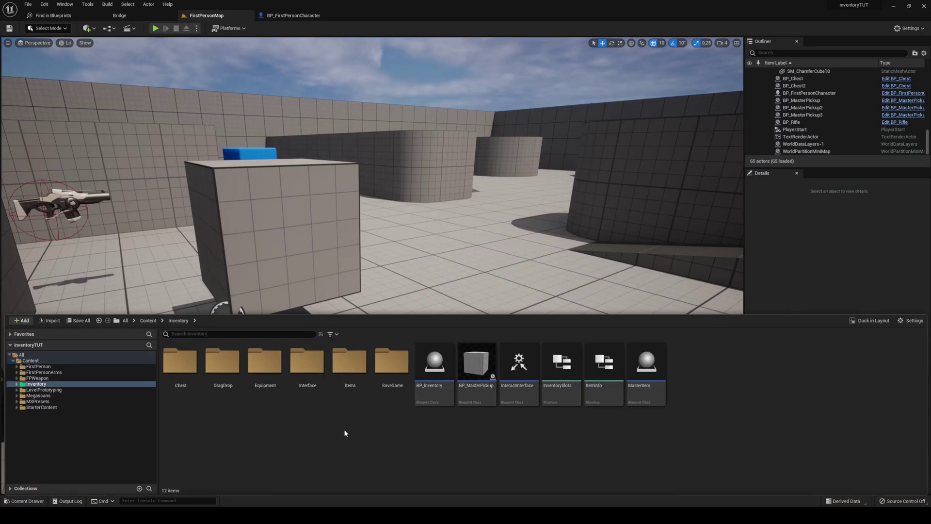
double_click(267, 371)
double_click(179, 369)
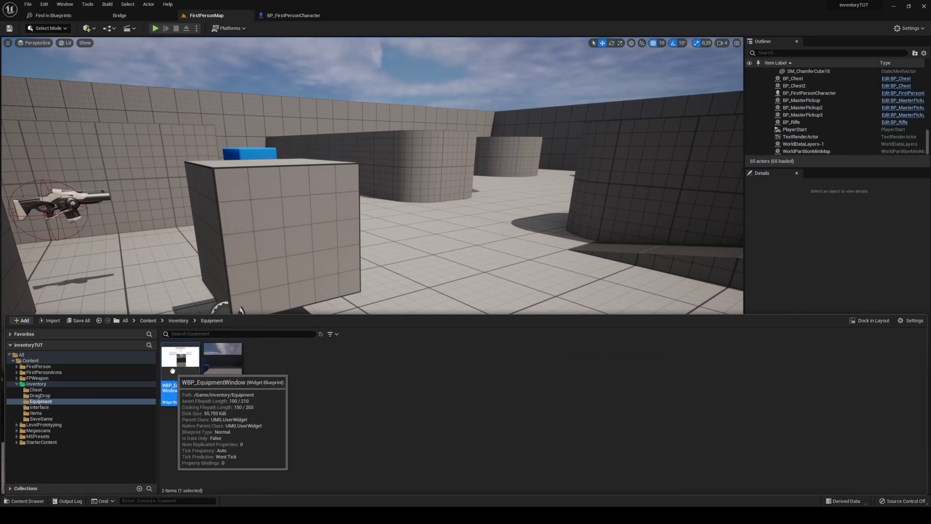
scroll(191, 201, up, 5)
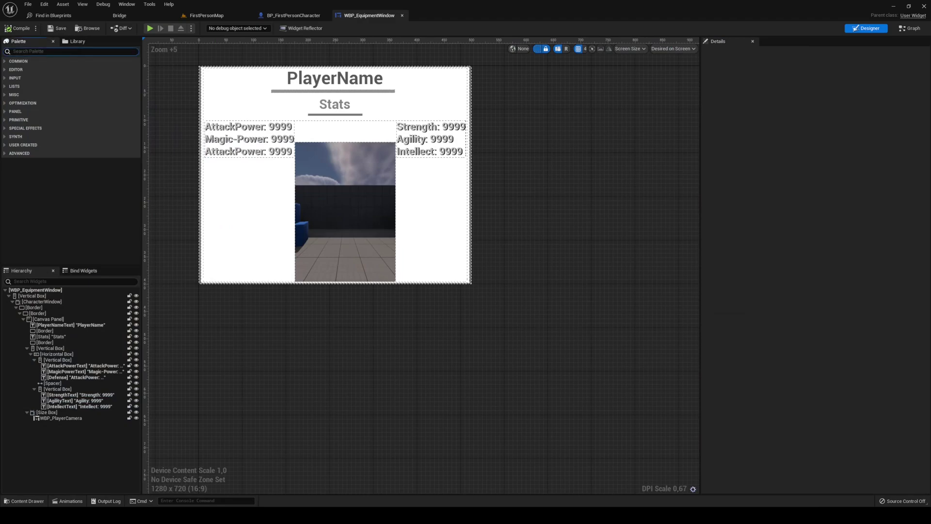
click(16, 307)
click(12, 301)
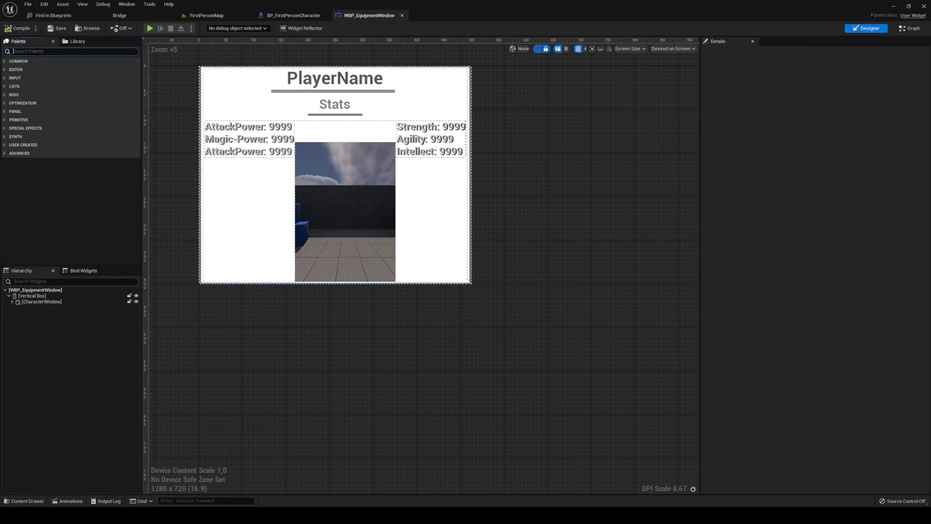
- Add a Size Box to the root Vertical Box, directly below CharacterWindow
click(36, 51)
text(size)
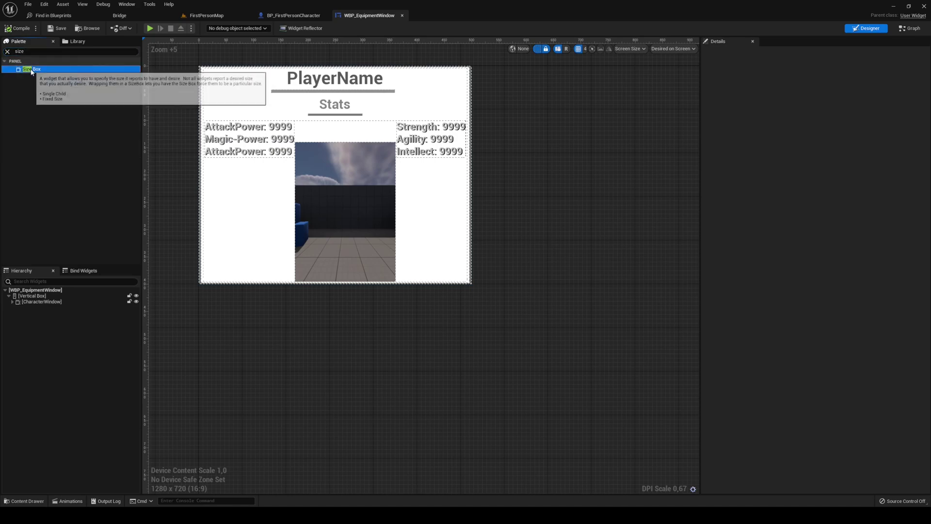
drag(30, 69, 32, 306)
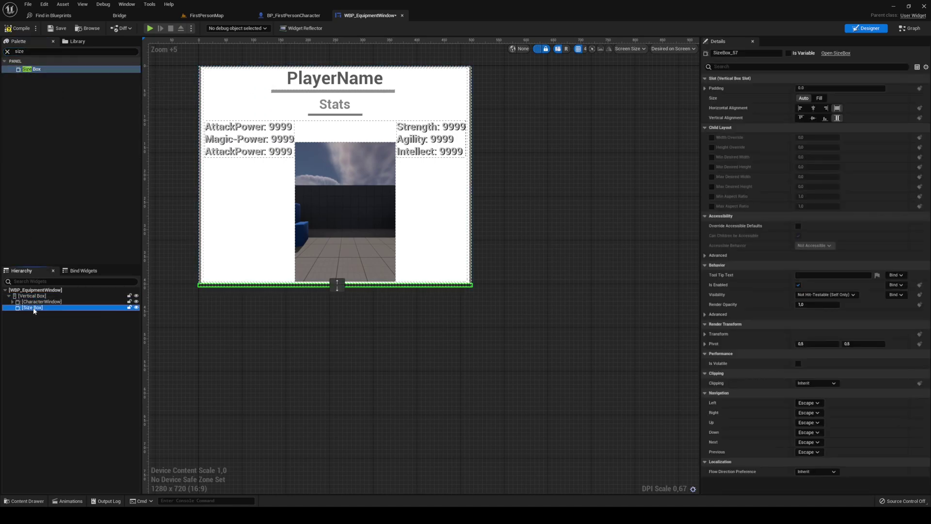
- Override the new Size Box's width to 500 and height to 250, and rename it EquipmentWindow
click(711, 137)
click(711, 147)
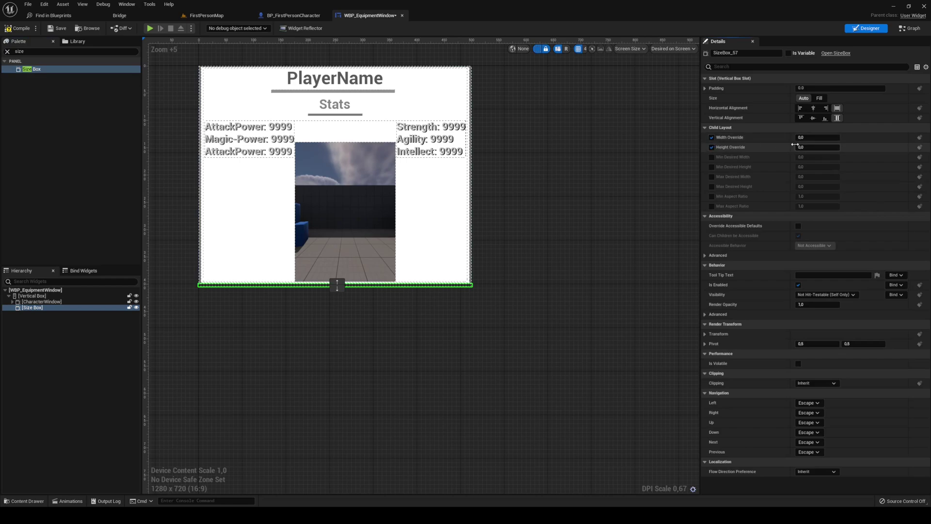
click(817, 137)
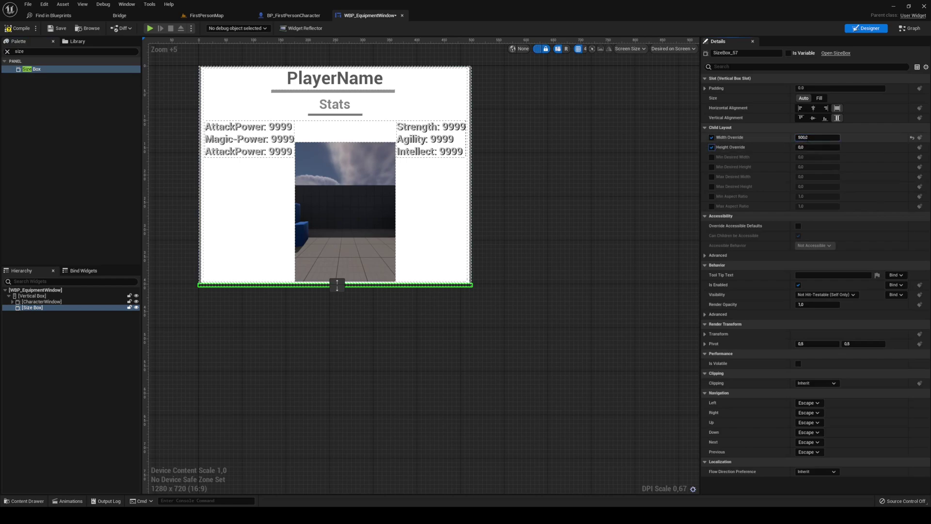
key(Return)
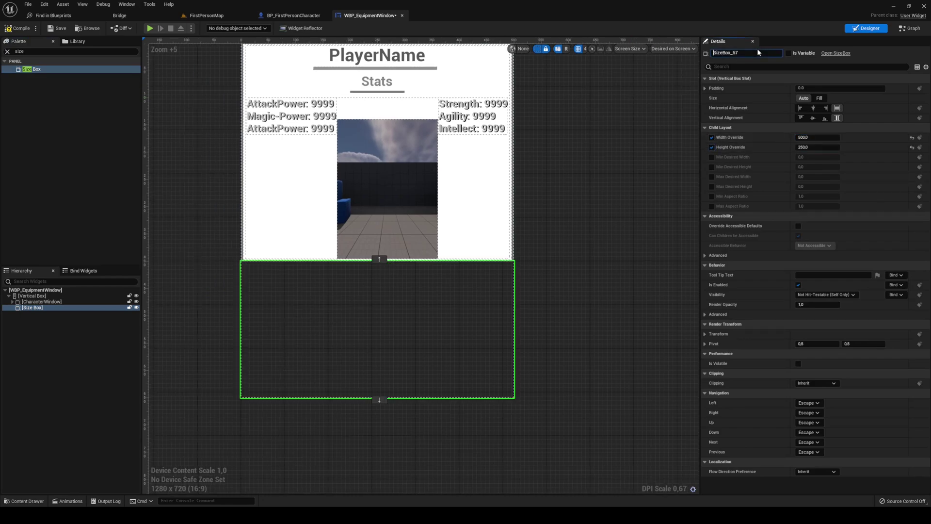
text(EquipmentWindow)
key(Return)
- Nest two Borders inside the EquipmentWindow size box and set the outer one's brush color to grey with value 0.229167
drag(29, 69, 34, 309)
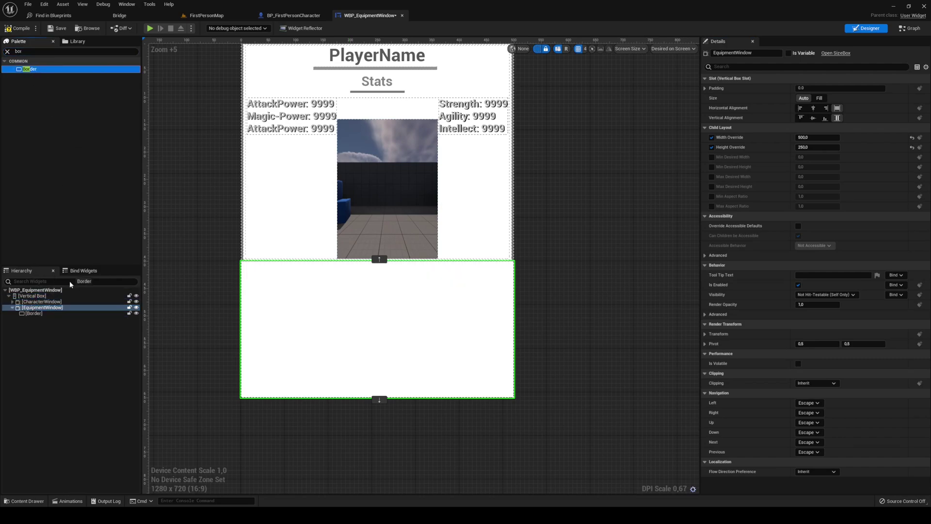
drag(70, 284, 39, 316)
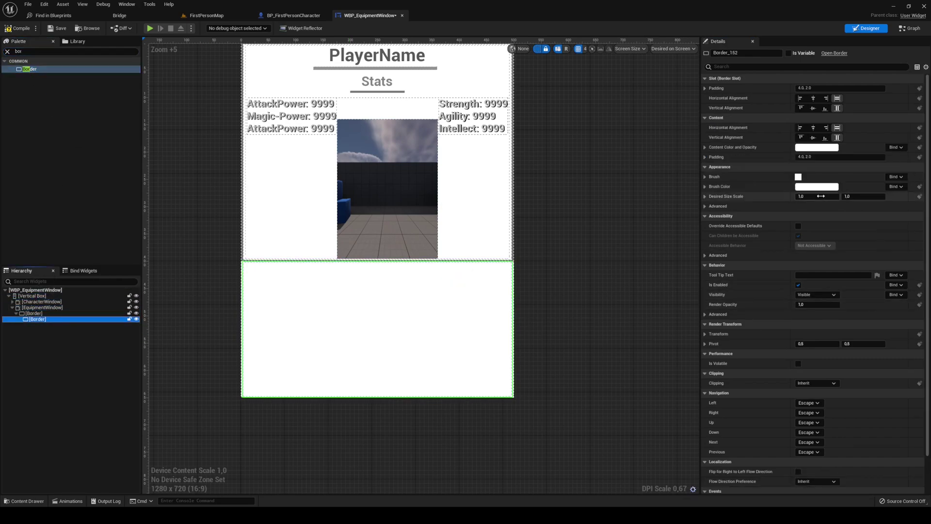
click(41, 314)
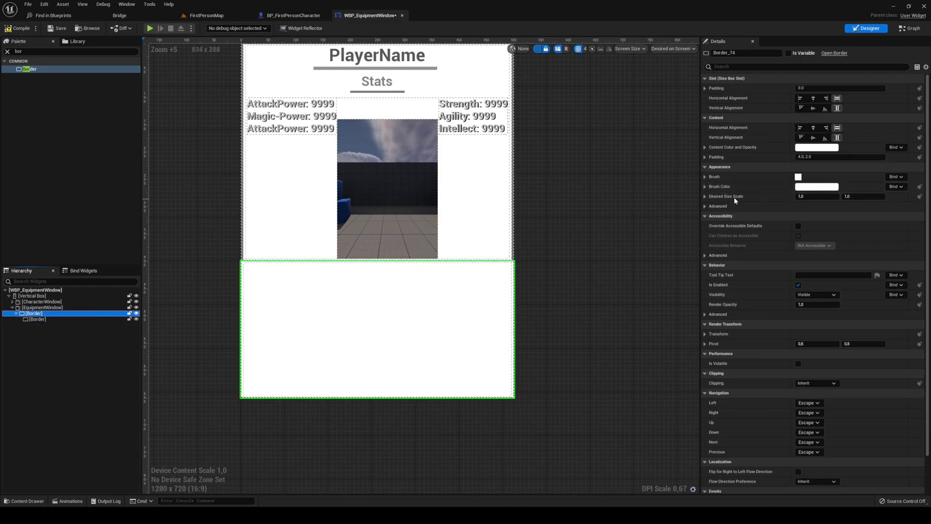
click(809, 188)
drag(747, 247, 755, 274)
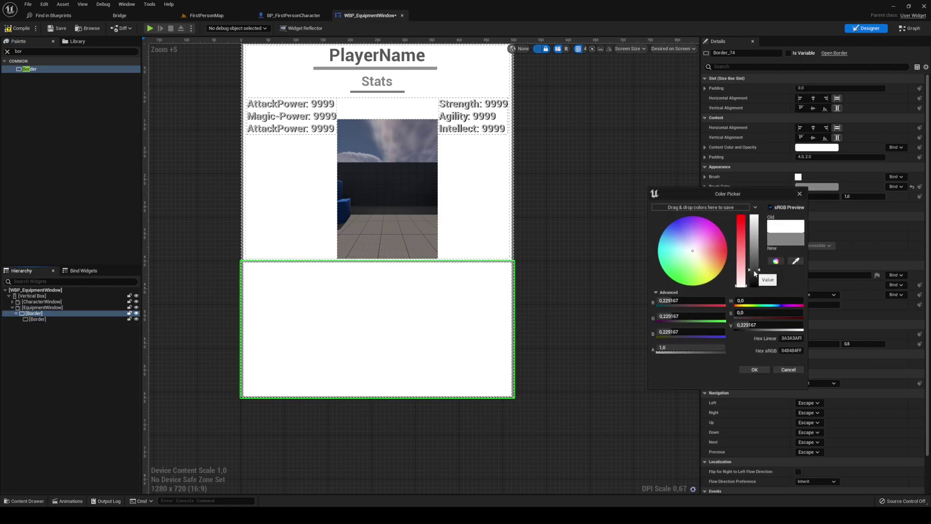
click(755, 371)
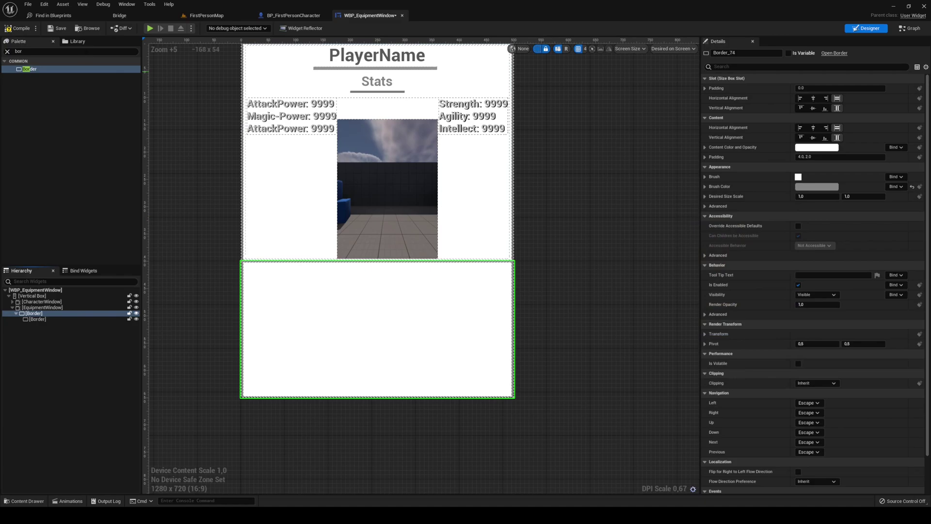
- Add a Vertical Box inside the inner Border and place a Text block reading "Equipment" in it
click(73, 51)
text(vert)
drag(35, 69, 39, 319)
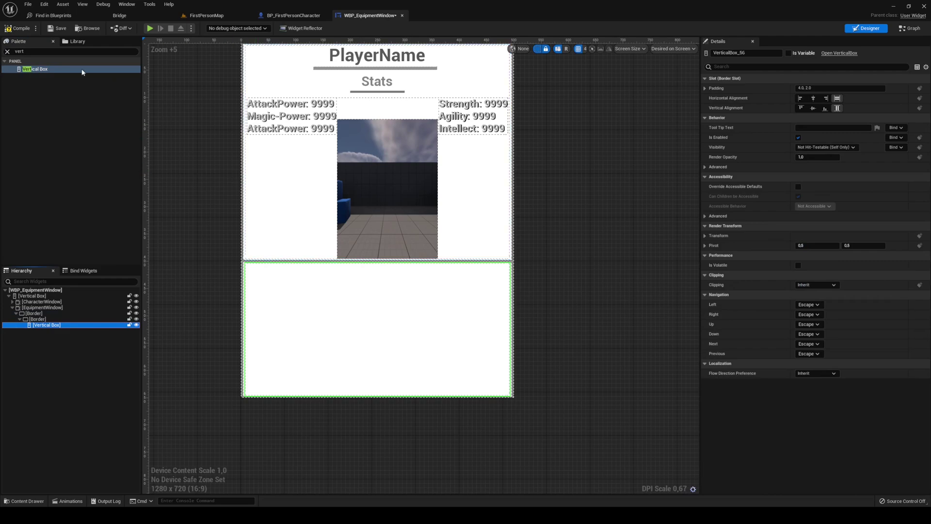
click(57, 51)
click(817, 138)
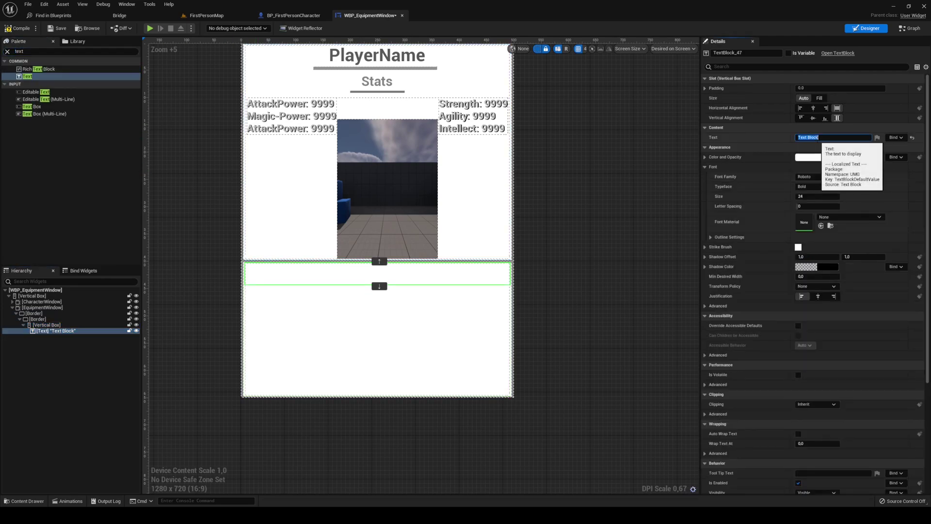
text(Equipment)
key(Return)
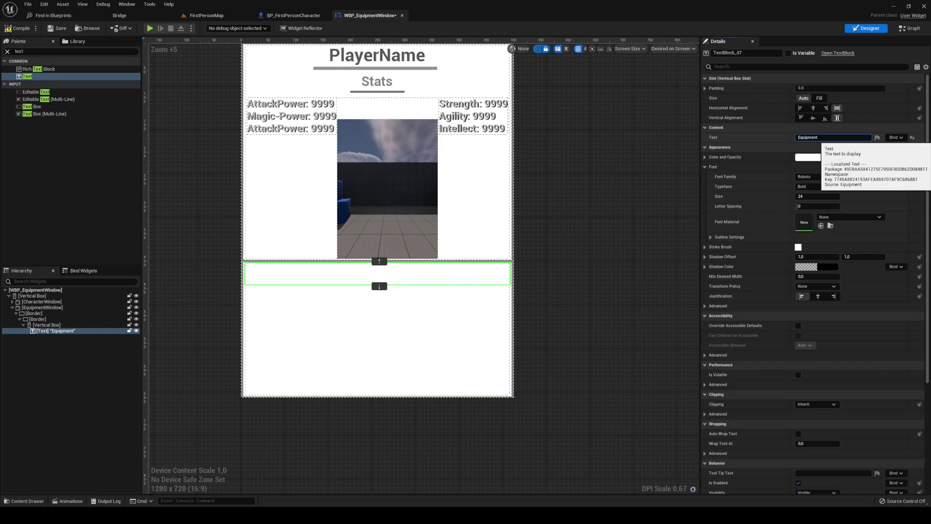
- Center the "Equipment" text's justification and set its color to dark grey with value 0.125
click(818, 296)
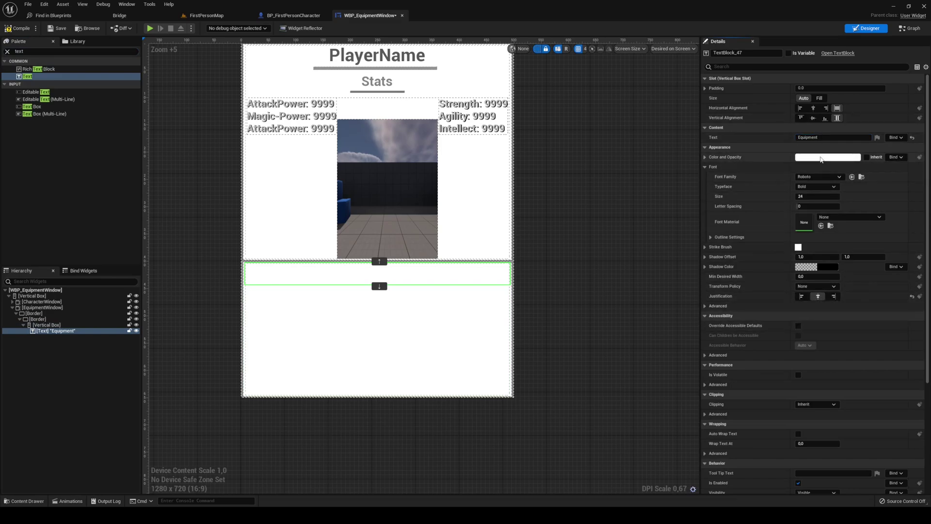
click(827, 157)
drag(766, 189, 772, 248)
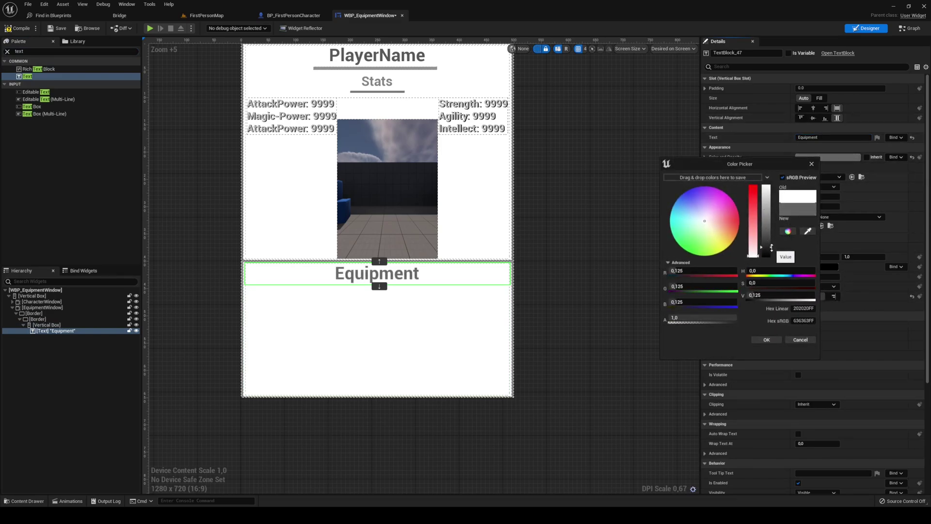
click(766, 339)
- Add a Border below the "Equipment" text in the Vertical Box and set its brush color to grey with value 0.4375
click(76, 55)
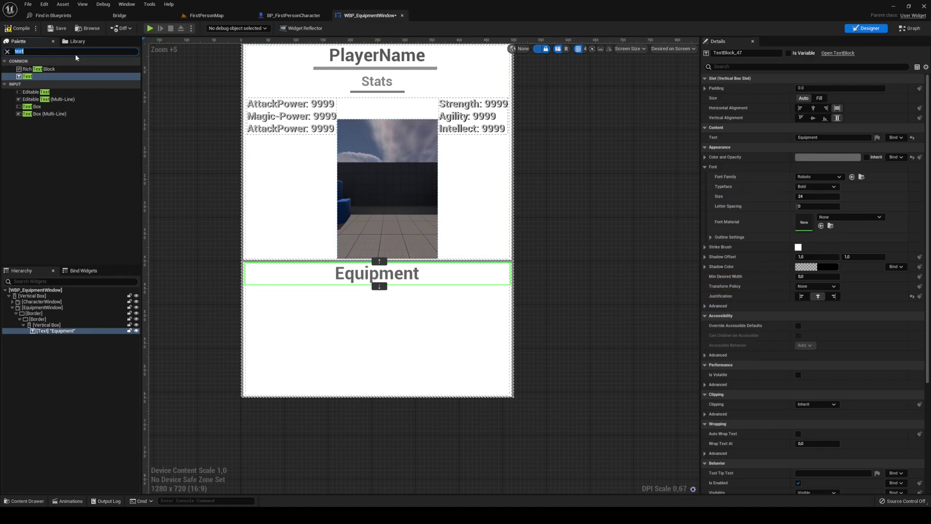
text(bor)
mouse_move(38, 68)
mouse_down()
mouse_move(90, 86)
mouse_move(47, 326)
mouse_up()
click(817, 196)
drag(763, 235, 765, 264)
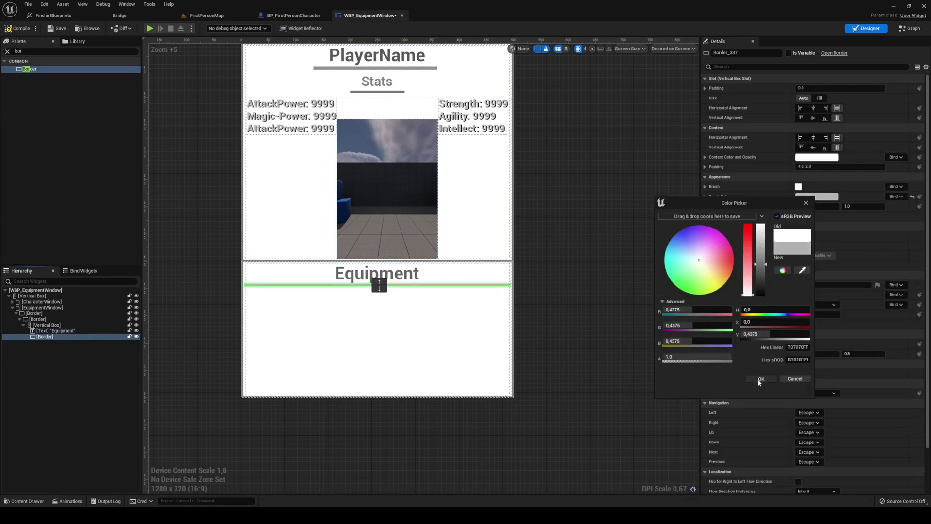
click(760, 379)
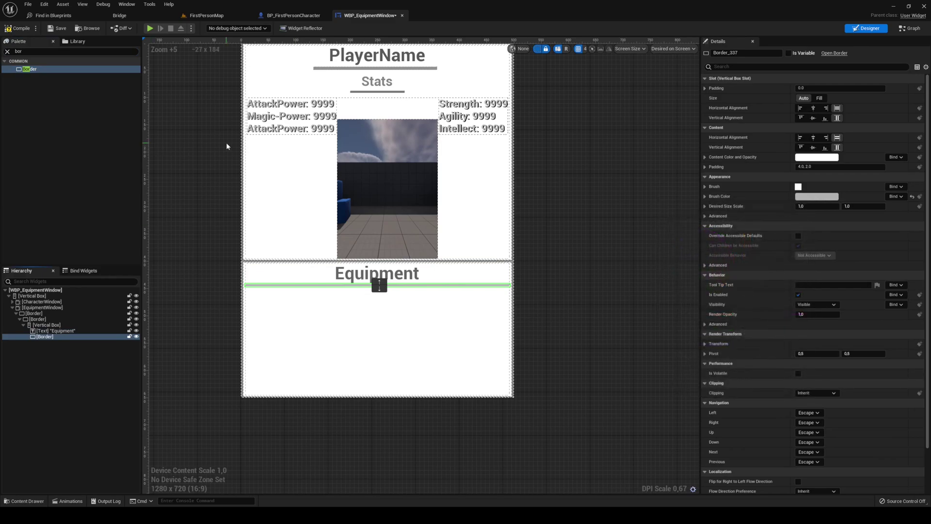
- Create a User Widget blueprint named WBP_EquipmentSlot in the Equipment folder and open it alongside the other editor tabs
key(ctrl+space)
right_click(330, 390)
mouse_move(368, 380)
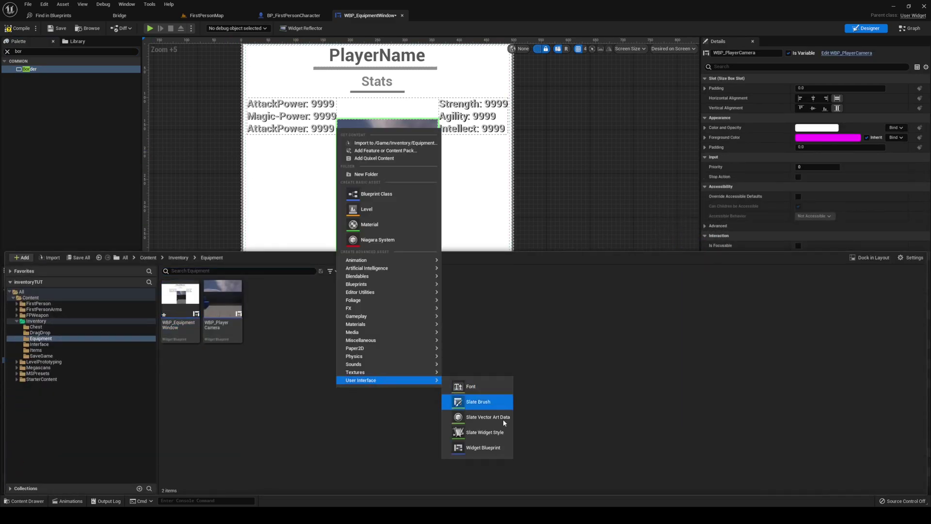
click(505, 448)
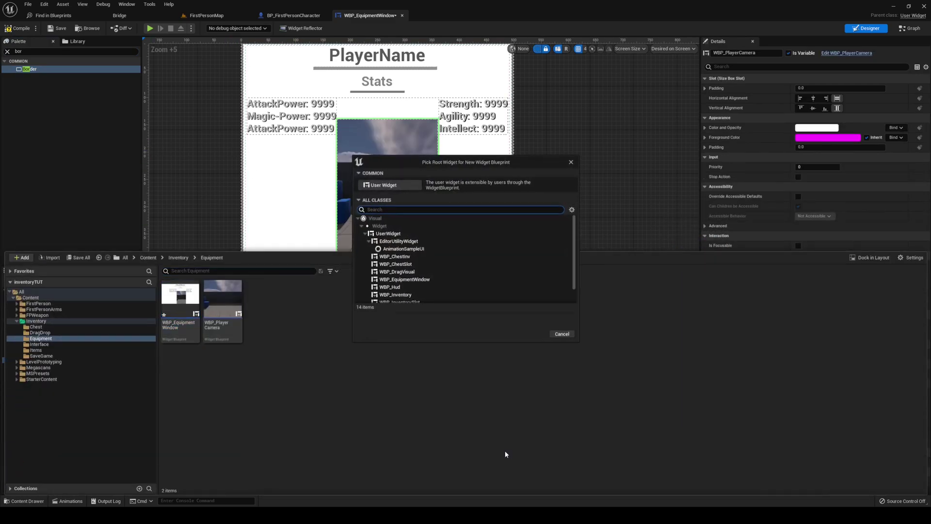
click(384, 185)
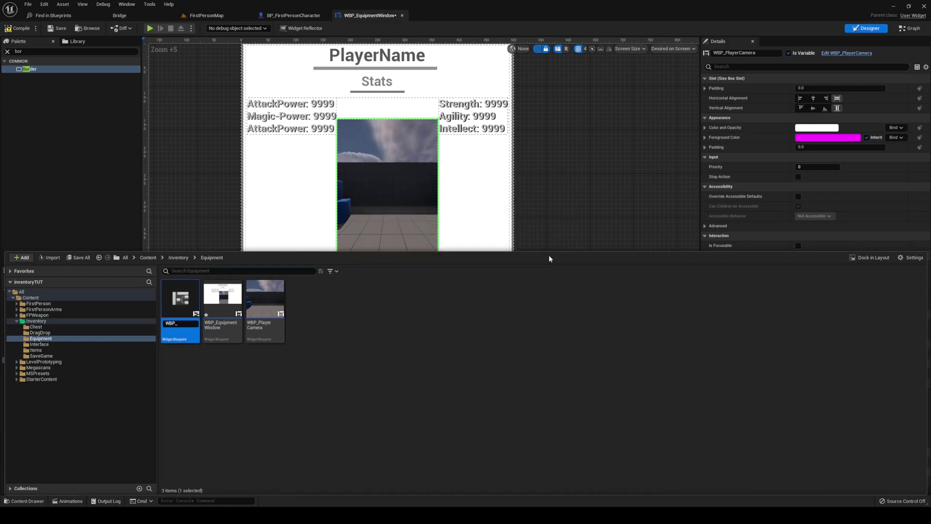
text(WBP_EquipmentSlot)
key(Return)
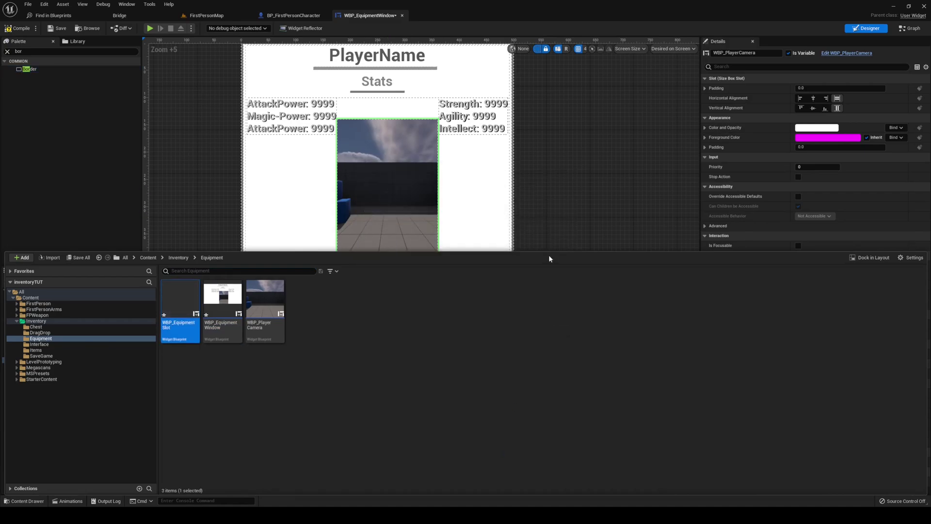
key(Return)
drag(590, 45, 468, 16)
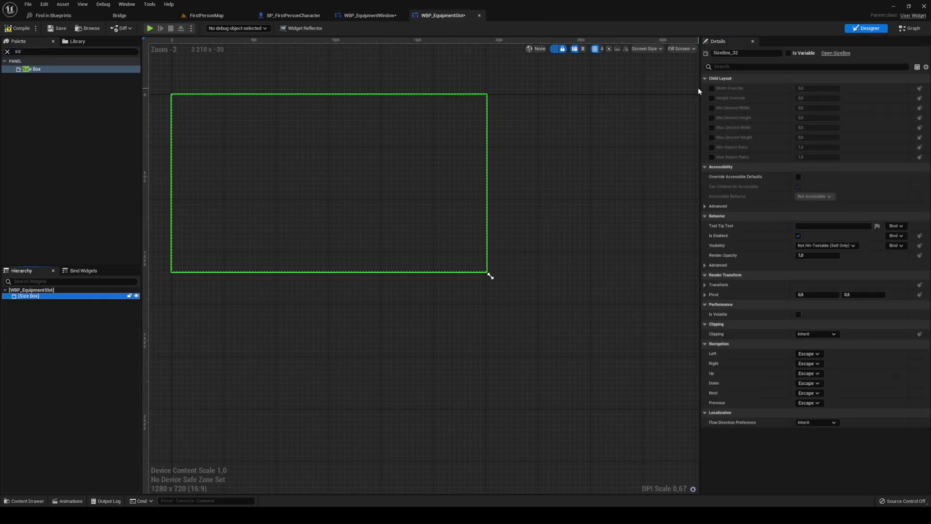
- Give WBP_EquipmentSlot a root Size Box with width and height overrides of 92, and set its preview to Desired on Screen
click(712, 88)
click(711, 98)
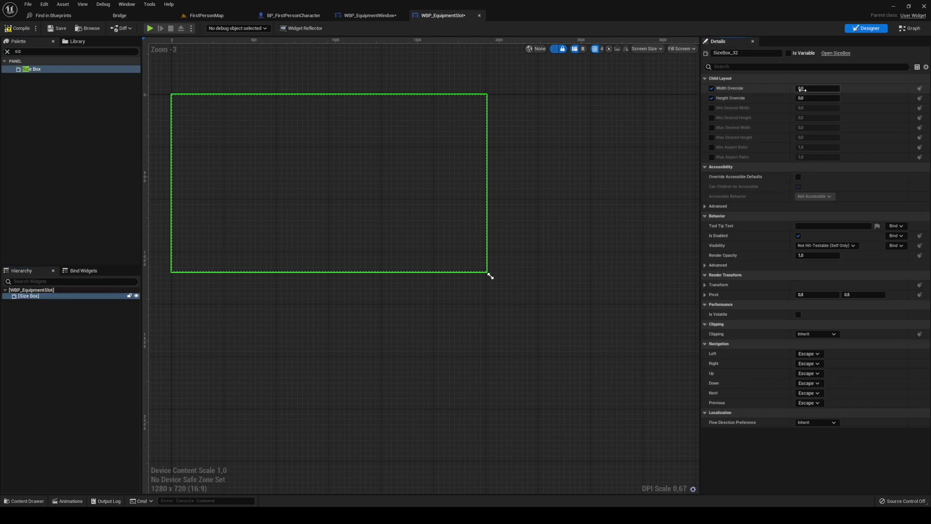
click(818, 88)
click(682, 48)
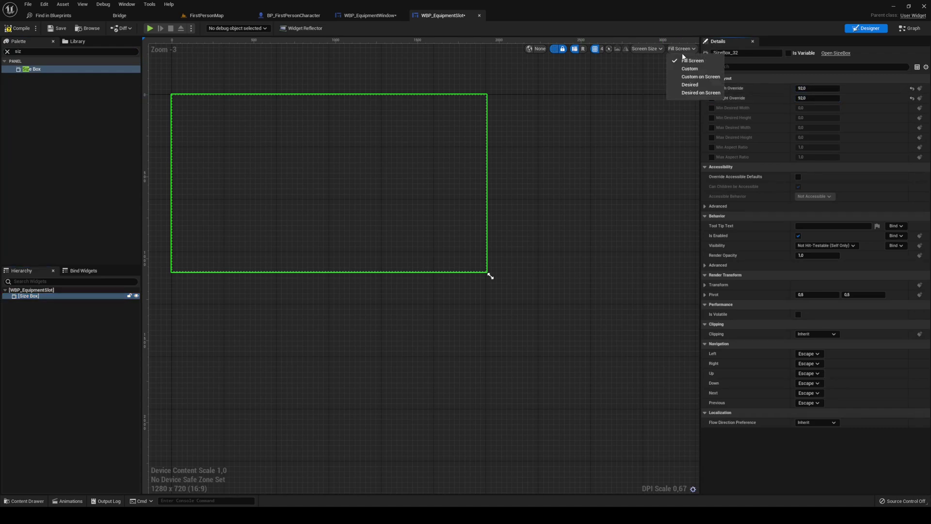
click(691, 92)
scroll(243, 99, up, 7)
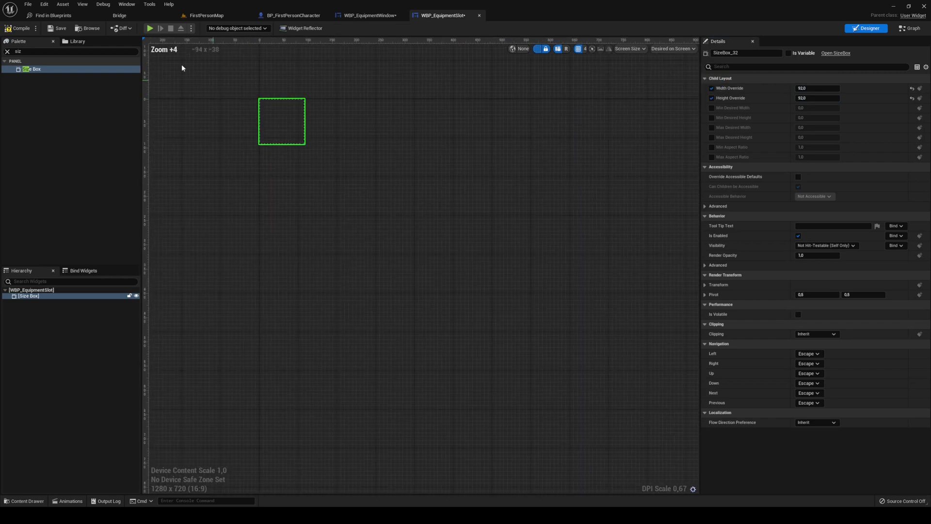
- Nest two Borders inside the Size Box and set the outer Border's brush color to grey
click(81, 52)
text(bor)
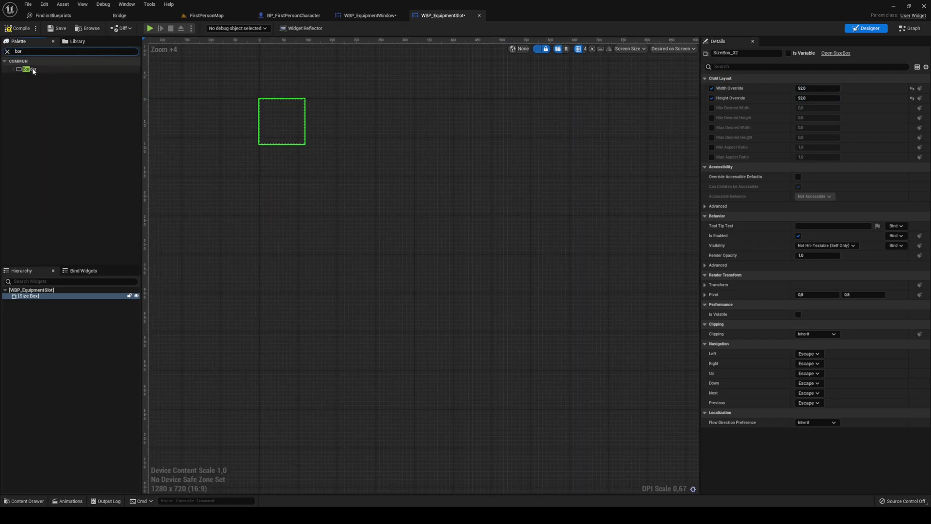
drag(29, 69, 31, 305)
click(30, 302)
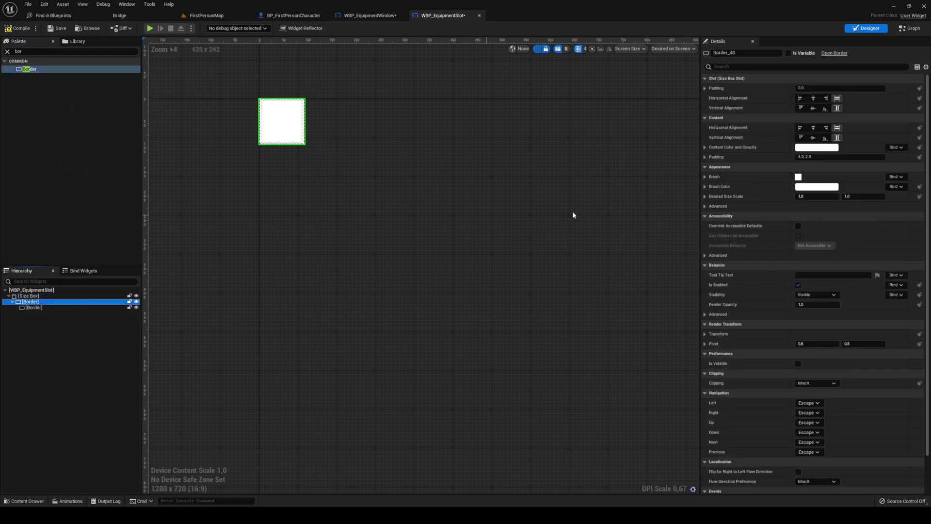
click(817, 187)
drag(762, 218, 762, 274)
click(761, 370)
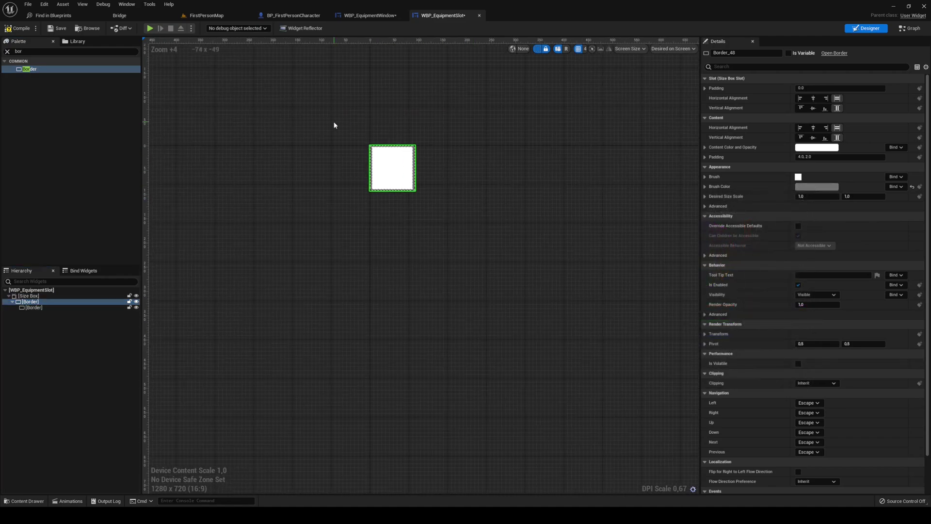
- Add an Image inside the inner Border and name it Icon
click(52, 48)
text(imag)
drag(48, 71, 39, 315)
scroll(235, 284, up, 6)
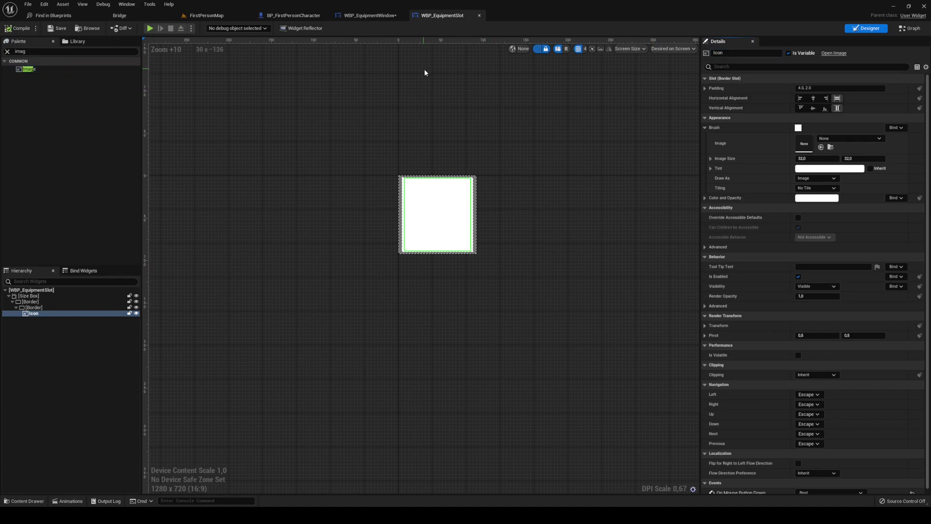
- In WBP_EquipmentWindow, place a WBP_EquipmentSlot below the Equipment divider, centered horizontally and vertically, and name it WeaponSlot
click(384, 17)
scroll(340, 163, up, 3)
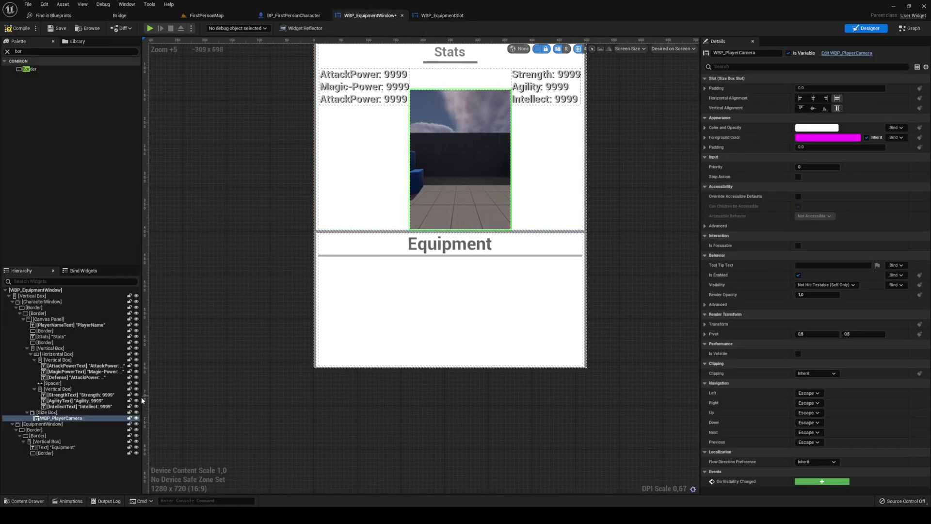
click(17, 303)
click(39, 308)
click(46, 336)
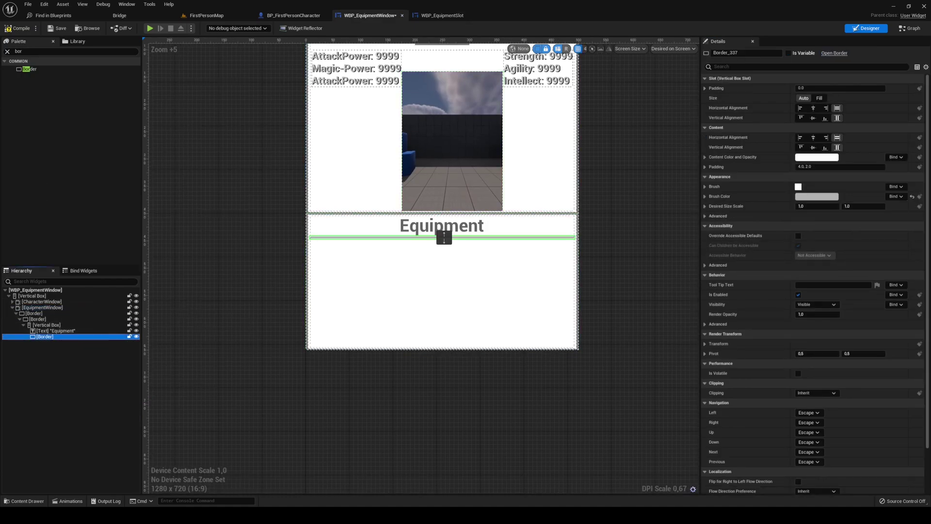
click(28, 51)
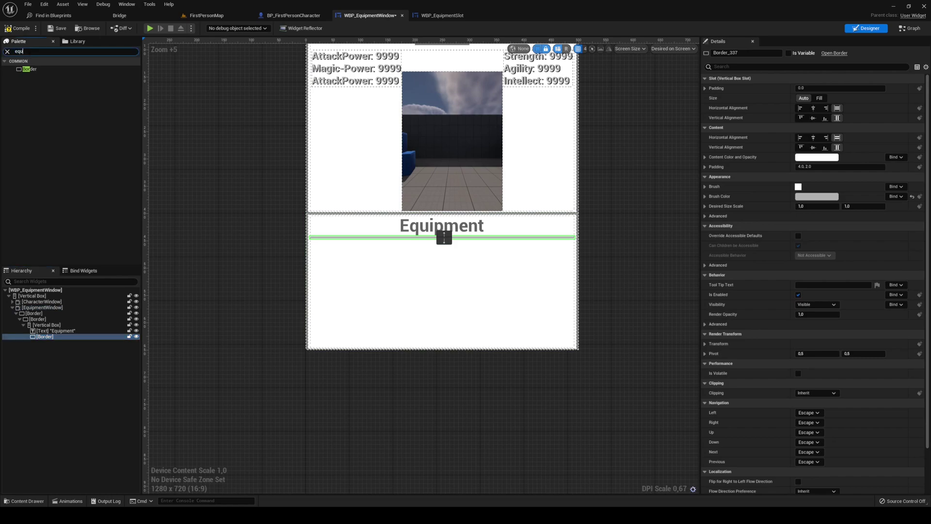
drag(444, 238, 444, 238)
click(813, 107)
click(813, 117)
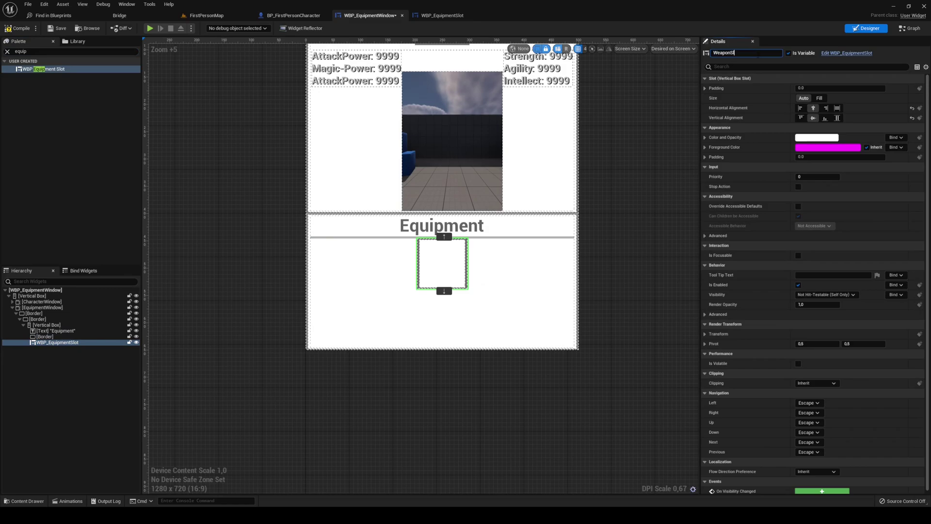
- Add a Horizontal Box below WeaponSlot in the Equipment section's Vertical Box
click(39, 51)
text(hor)
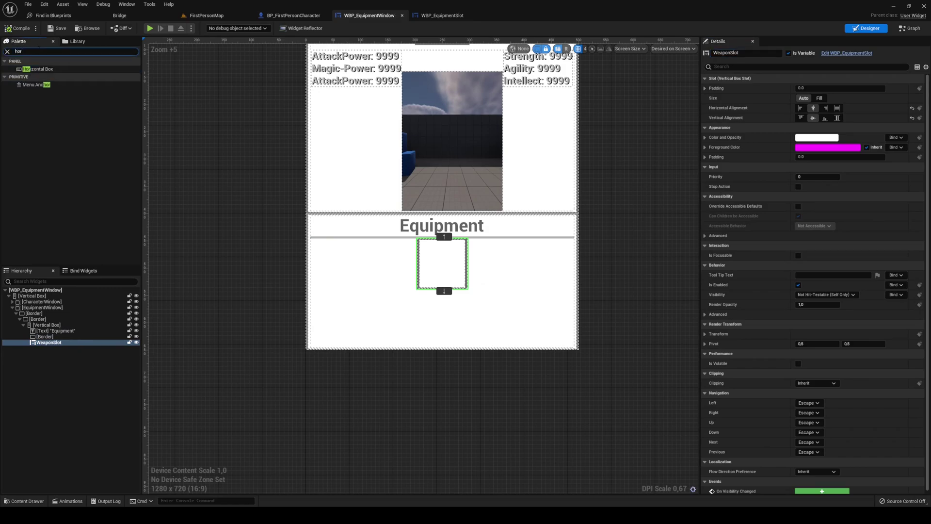
drag(39, 69, 51, 326)
click(55, 347)
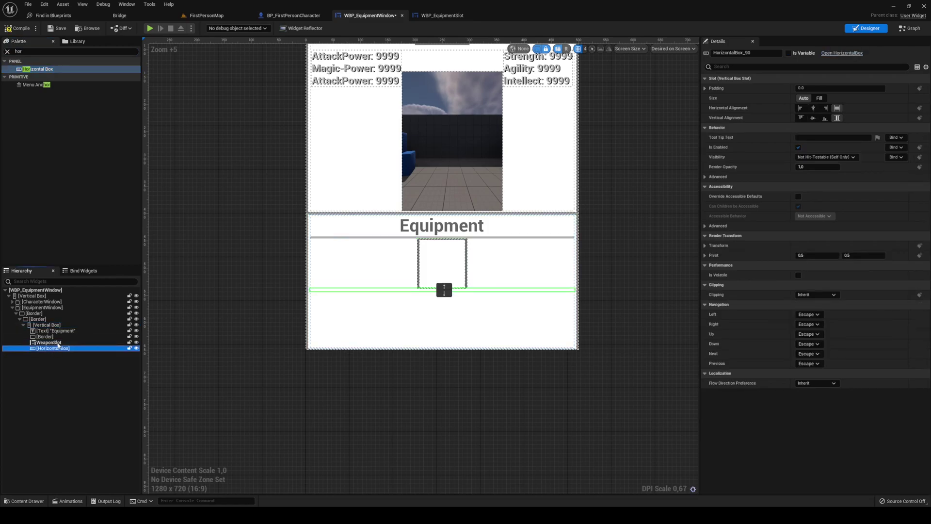
- Fill the Horizontal Box with three WBP_EquipmentSlot widgets by adding one and duplicating it twice
click(59, 51)
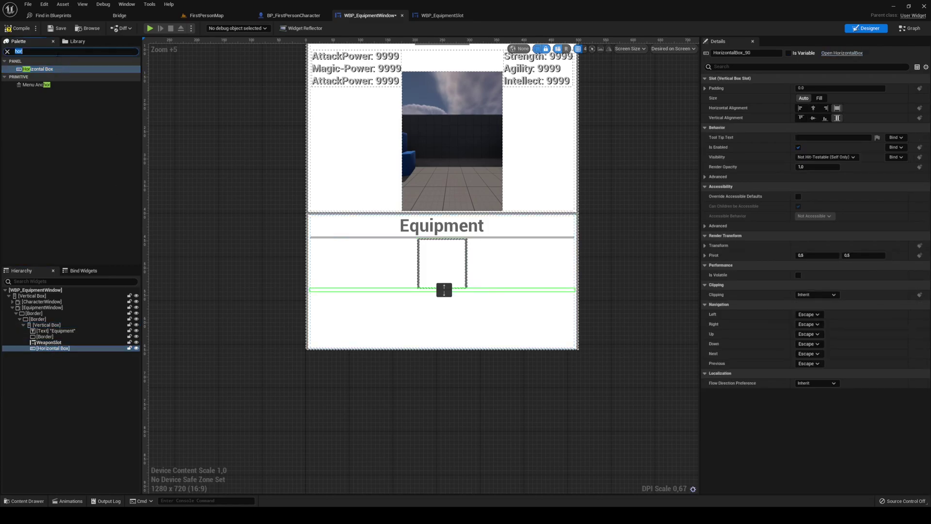
text(equip)
drag(44, 69, 54, 348)
right_click(58, 354)
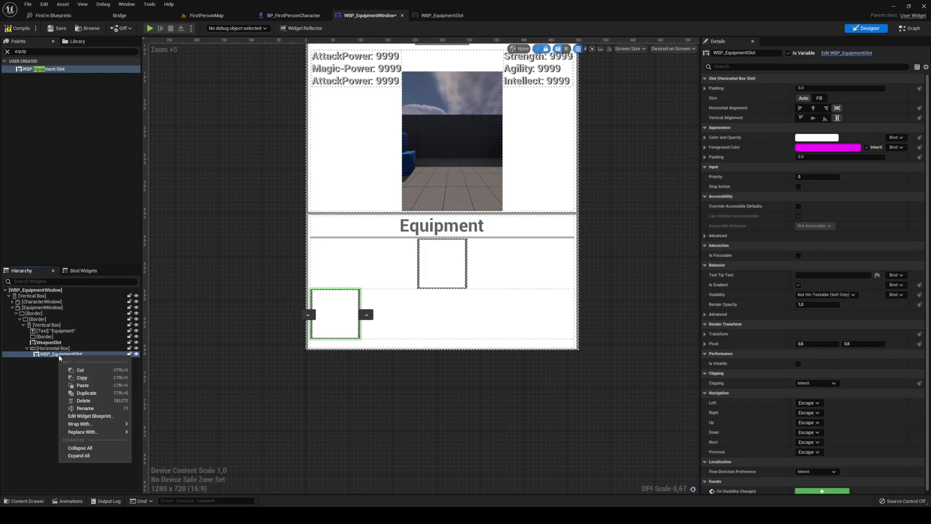
click(73, 385)
right_click(63, 363)
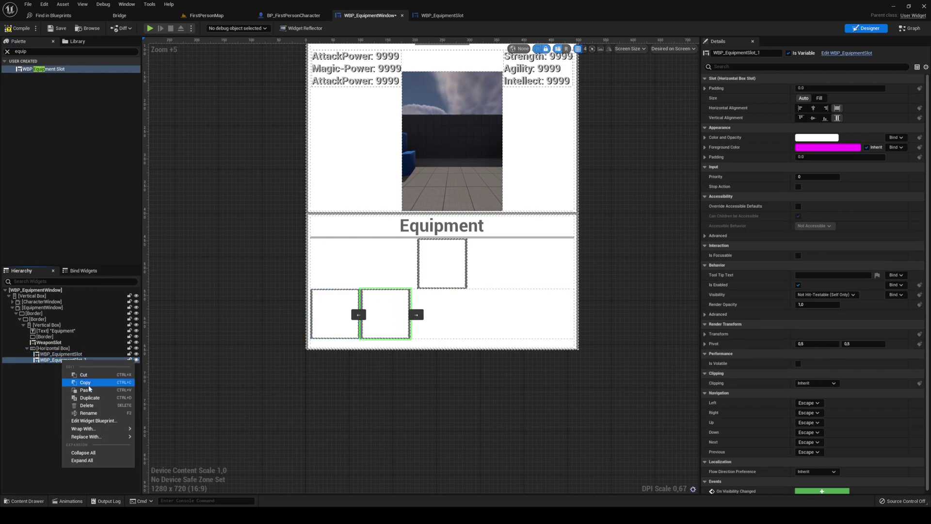
click(76, 393)
- Left-align the first slot in the Horizontal Box and set its left padding to 50 and right padding to 54
click(77, 355)
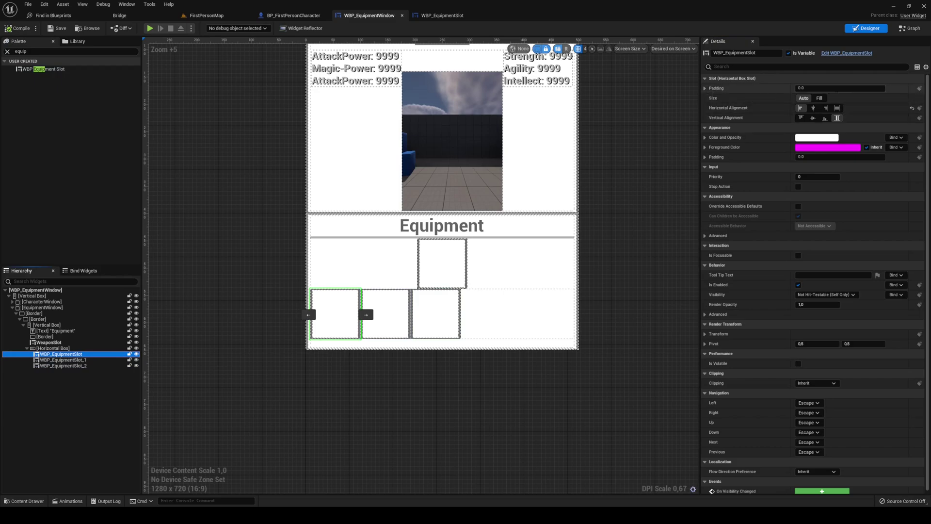
click(705, 89)
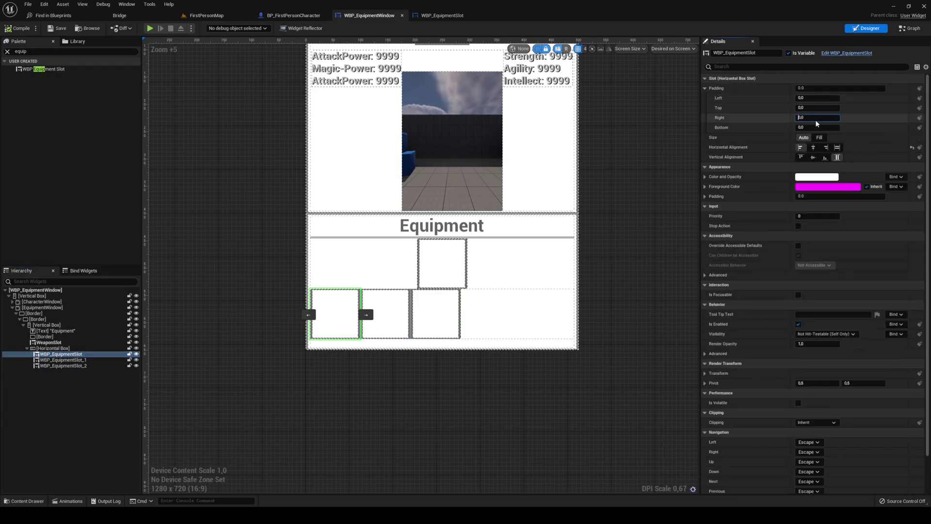
text(50)
key(Return)
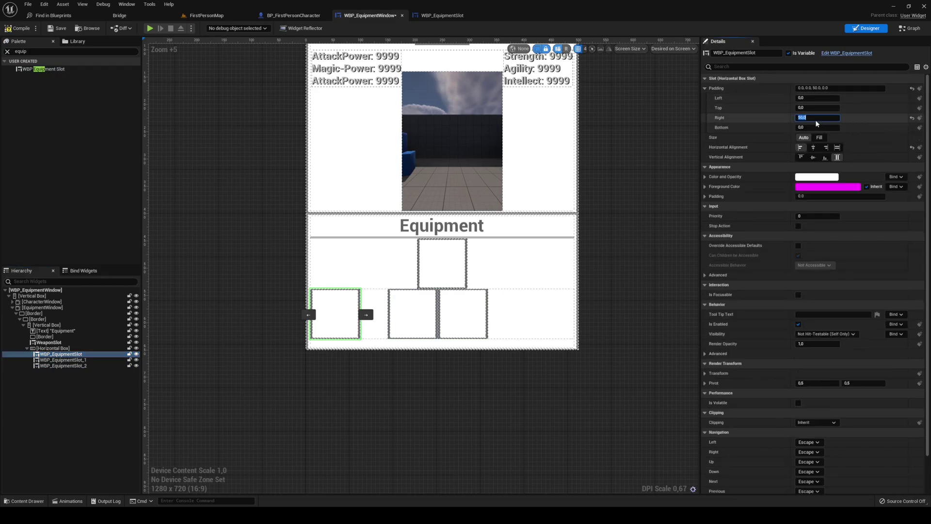
text(100)
key(Return)
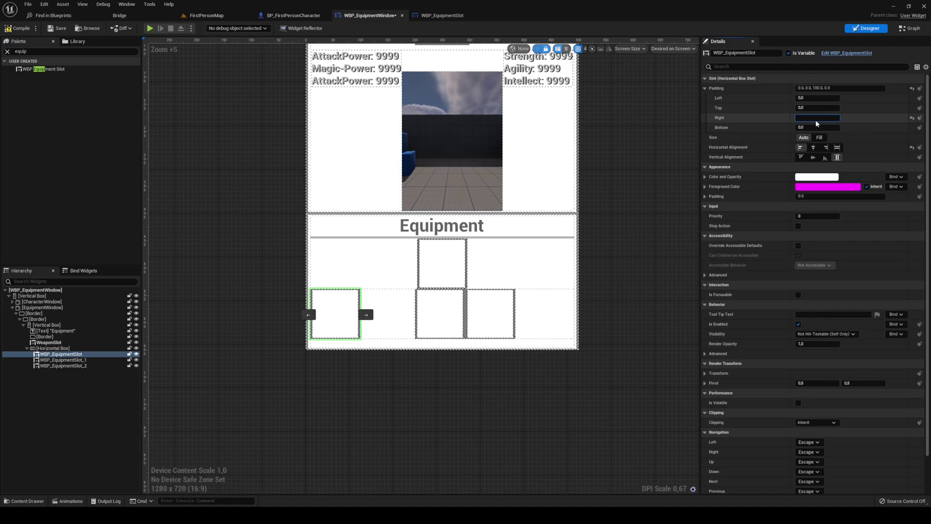
click(818, 98)
text(50)
key(Return)
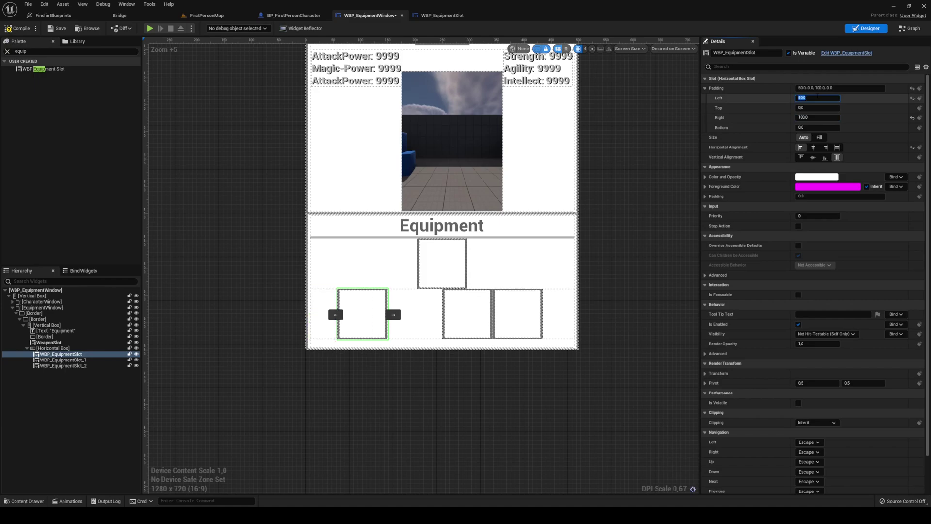
text(54)
key(Return)
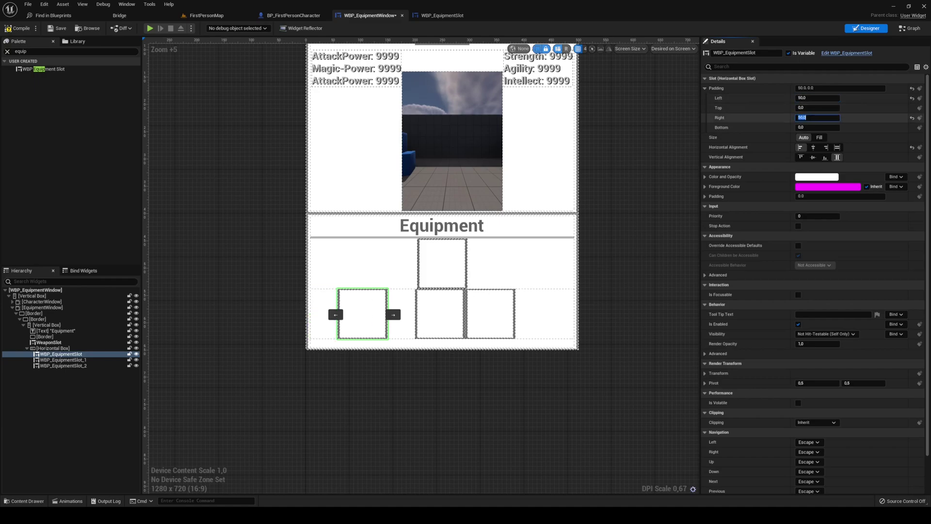
scroll(488, 309, up, 4)
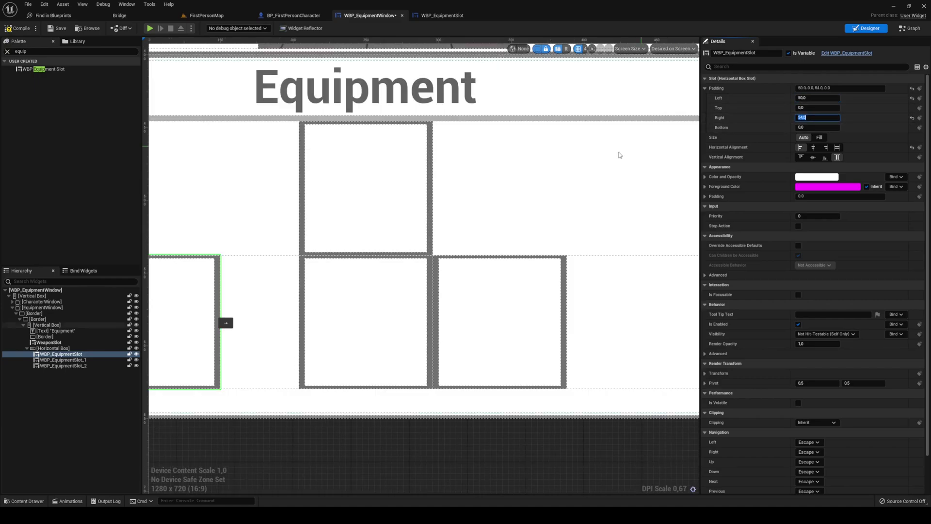
scroll(497, 262, down, 2)
- Set the left padding of the third slot in the Horizontal Box to 54
click(504, 286)
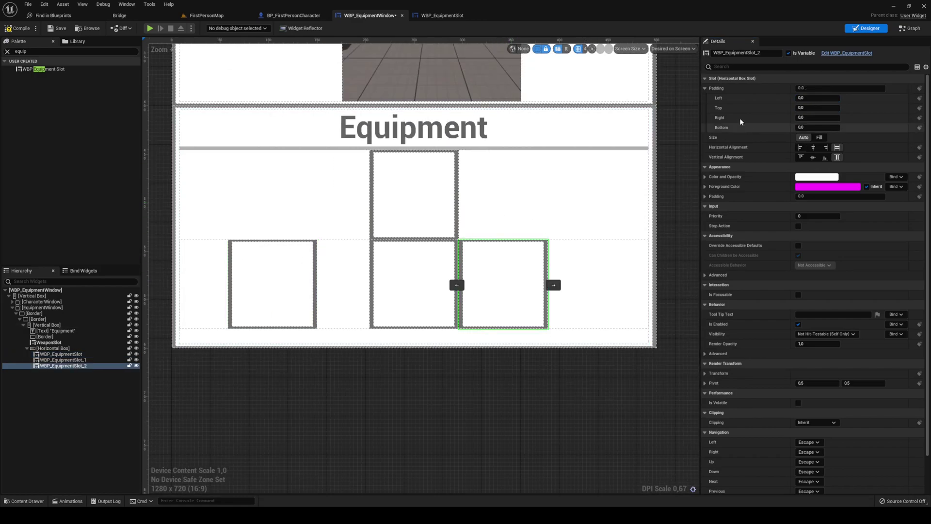
click(817, 100)
text(50)
key(Return)
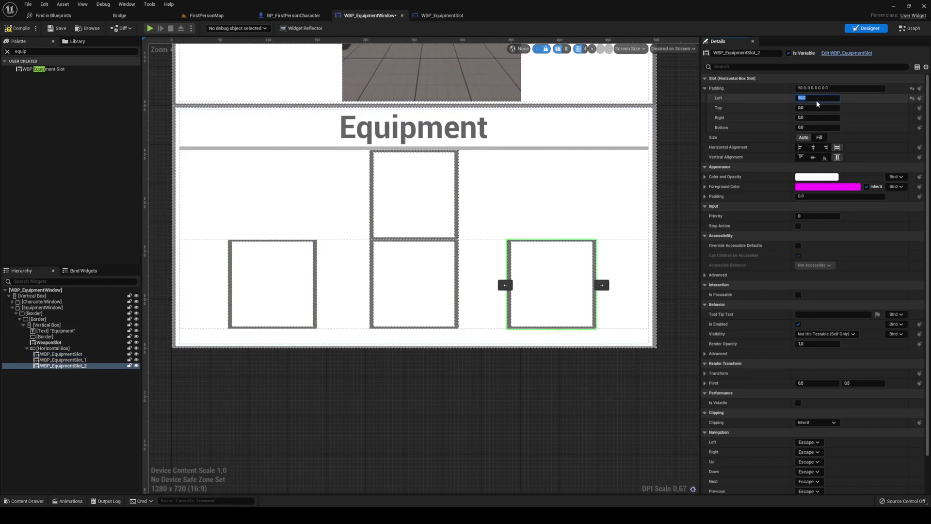
text(40)
key(Return)
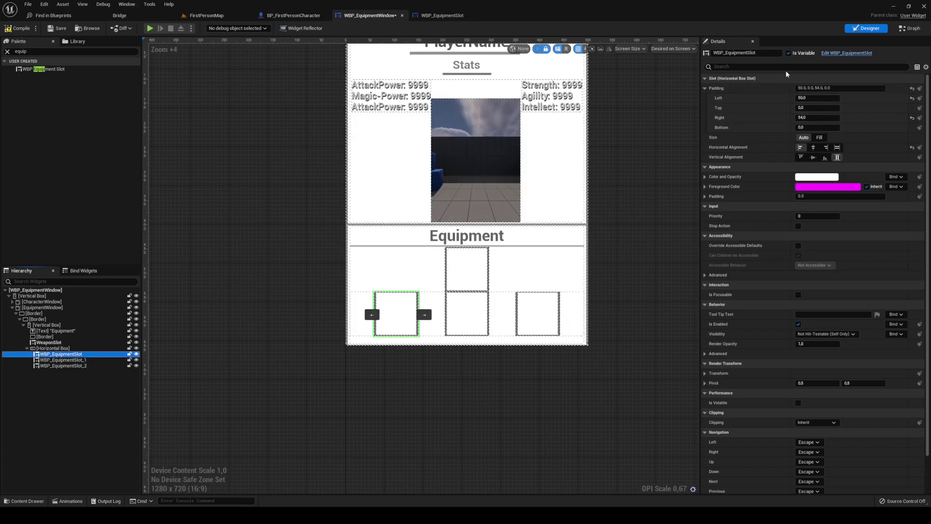
- Rename the Horizontal Box's first, second and third slots ShoulderSlot, HeadSlot and TrinketSlot
click(762, 53)
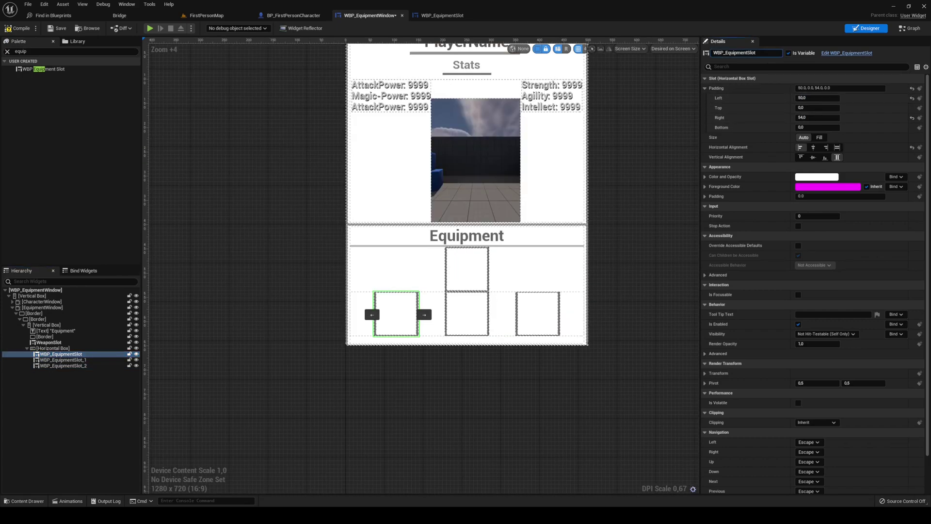
key(F2)
text(ShoulderSlot)
key(Return)
click(441, 299)
key(F2)
text(Hea)
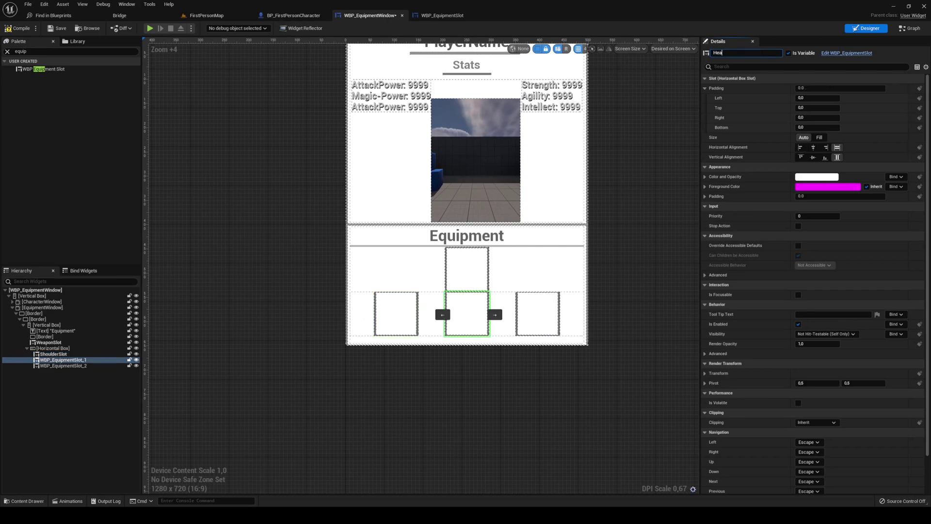
text(dSlot)
key(Return)
click(513, 298)
key(F2)
text(TrinketSlot)
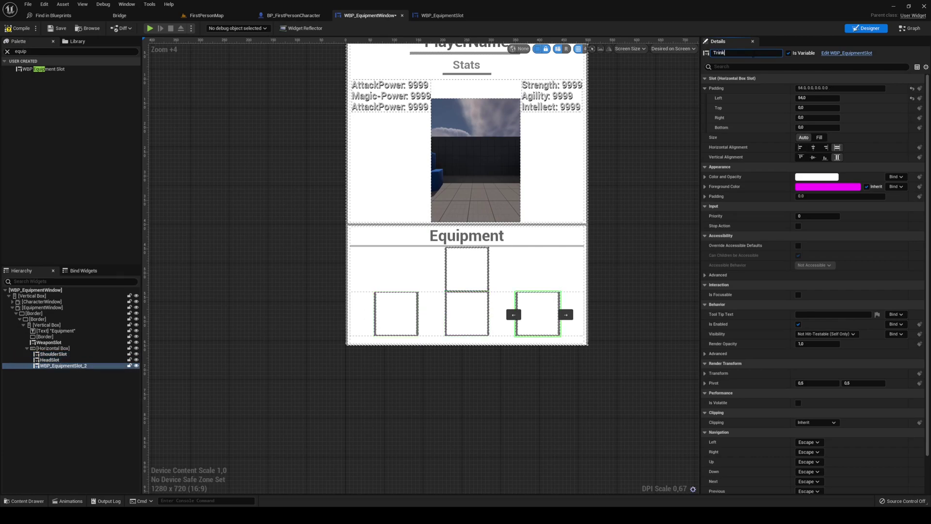
key(Return)
- Compile and save WBP_EquipmentWindow, and run the game to check the equipment window before stopping the preview
click(8, 29)
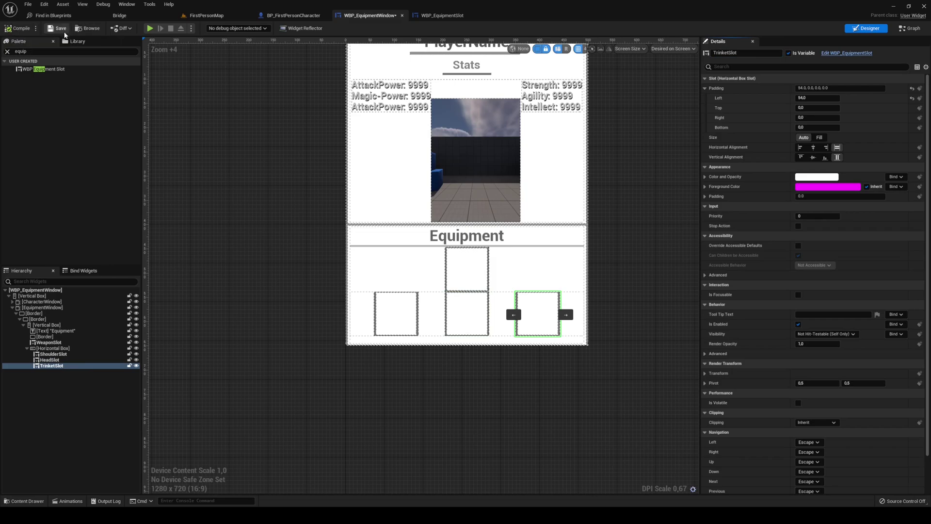
click(150, 28)
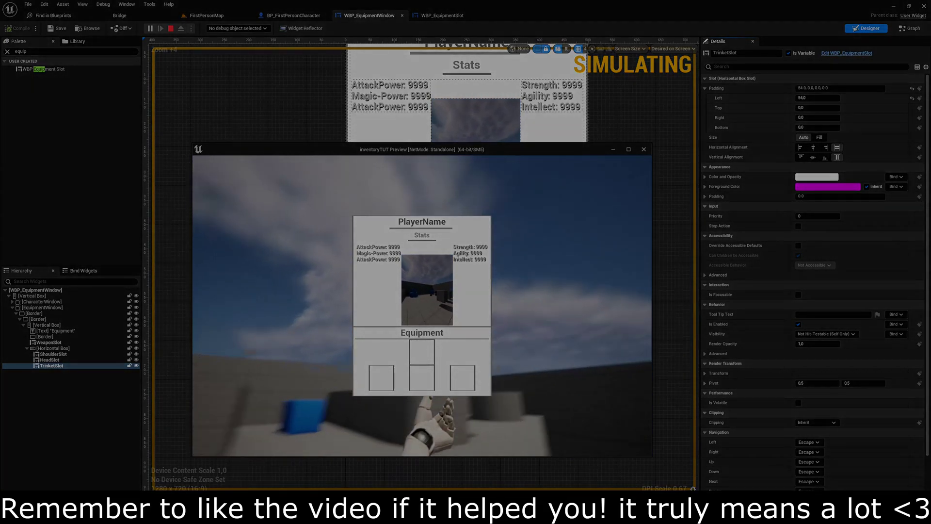
key(Escape)
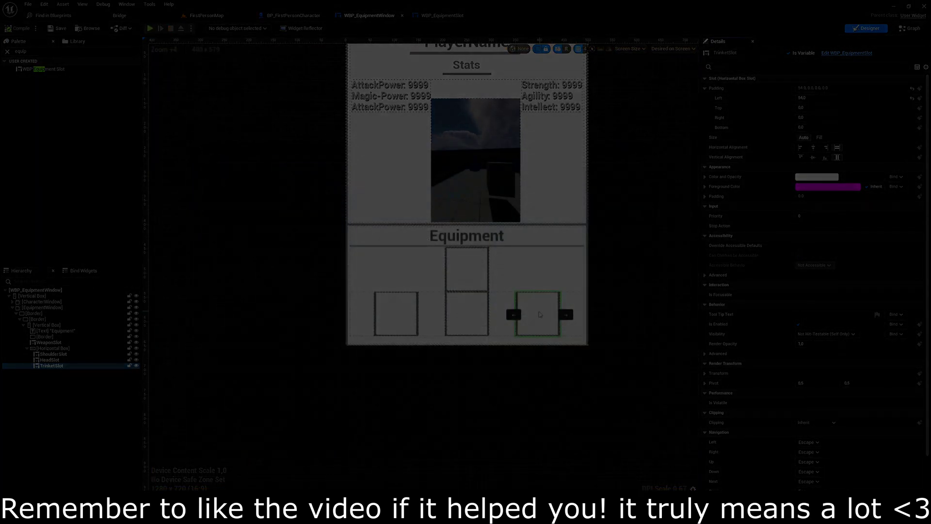